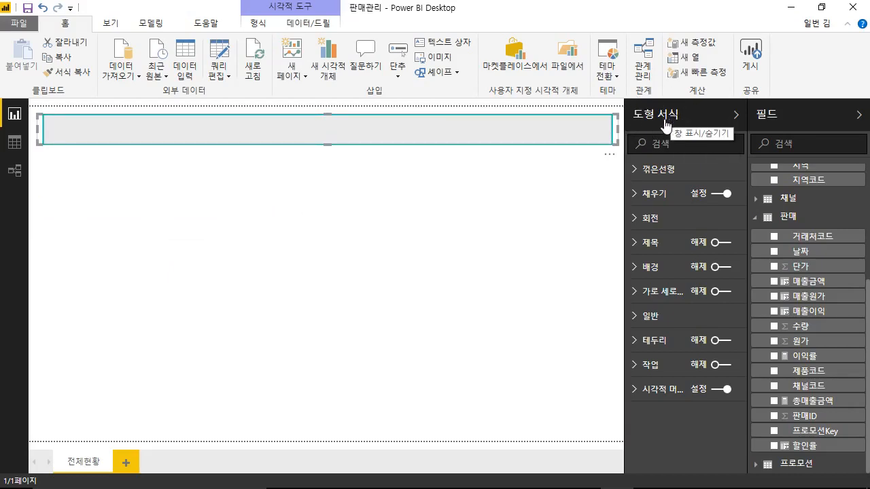
Change the outline colour of the banner rectangle to the dark grey theme colour
left_click(662, 169)
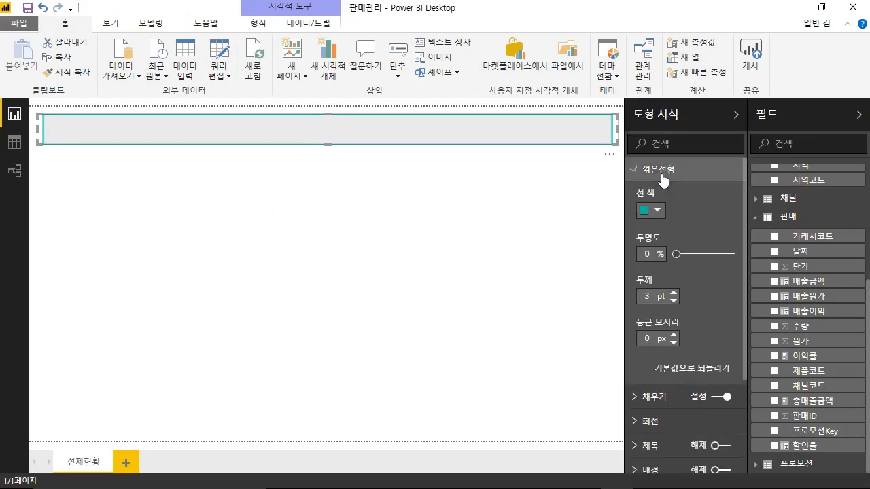
left_click(658, 210)
left_click(669, 242)
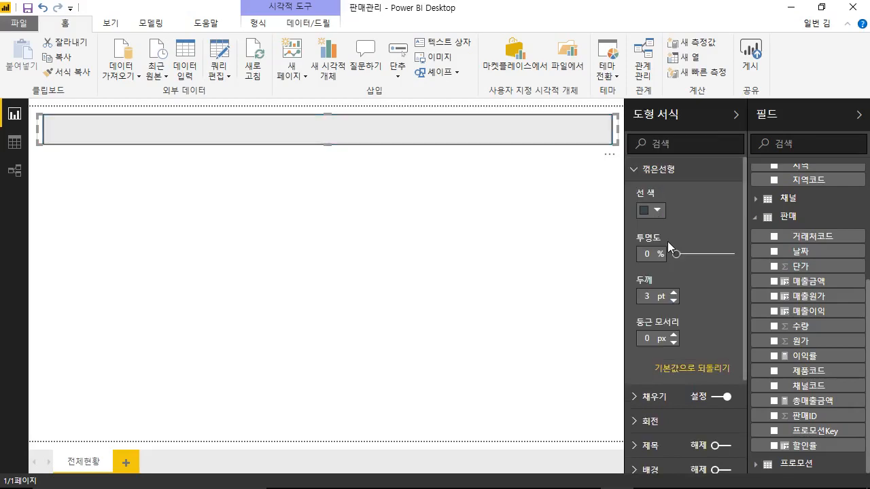
Try a 5 pt outline thickness on the rectangle, and return it to 3 pt
mouse_move(674, 254)
left_mouse_down()
mouse_move(723, 253)
mouse_move(673, 255)
left_mouse_up()
left_click(673, 292)
left_click(674, 292)
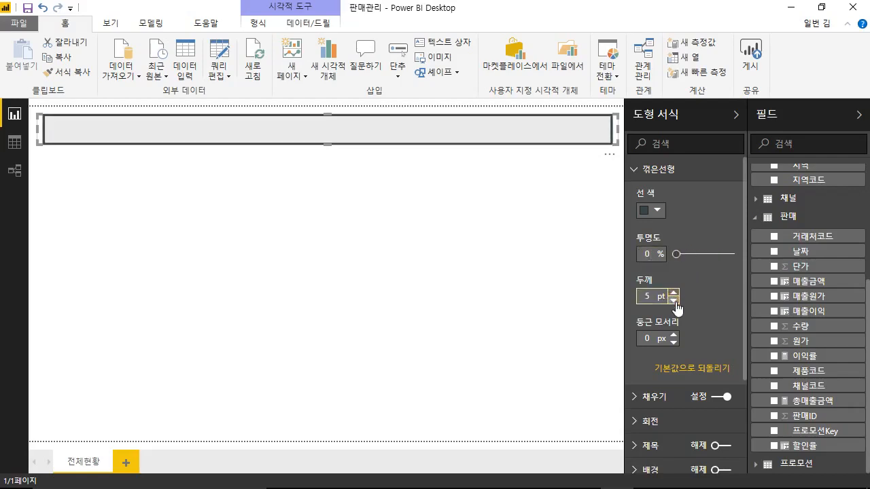
left_click(673, 300)
left_click(674, 300)
Try rounding the rectangle's corners, starting with 6 px, and return them to square
left_click(674, 334)
left_click(673, 335)
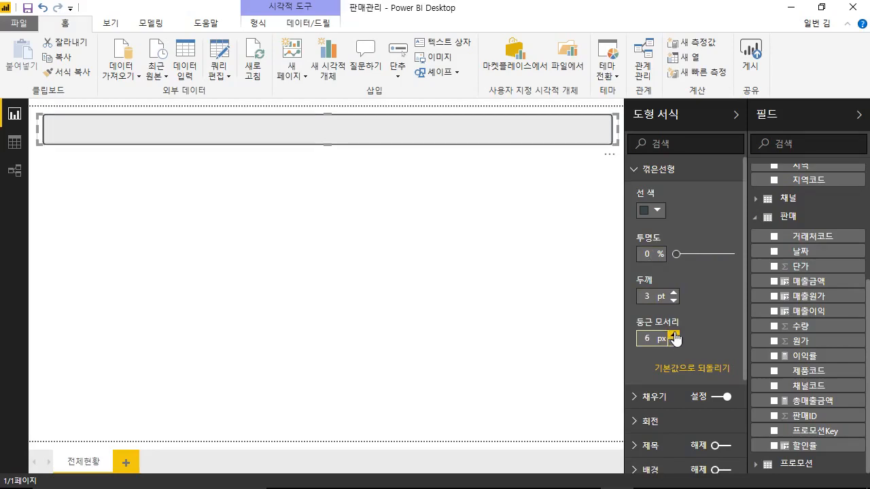
left_click(674, 335)
left_click(674, 335)
left_click(673, 335)
left_click(673, 342)
left_click(650, 169)
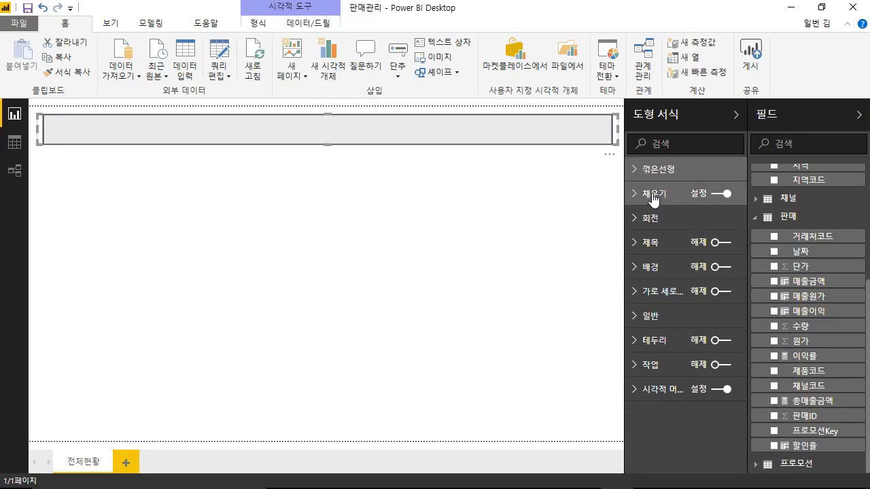
Fill the rectangle with a slightly darker light grey theme colour at 56% transparency
left_click(651, 197)
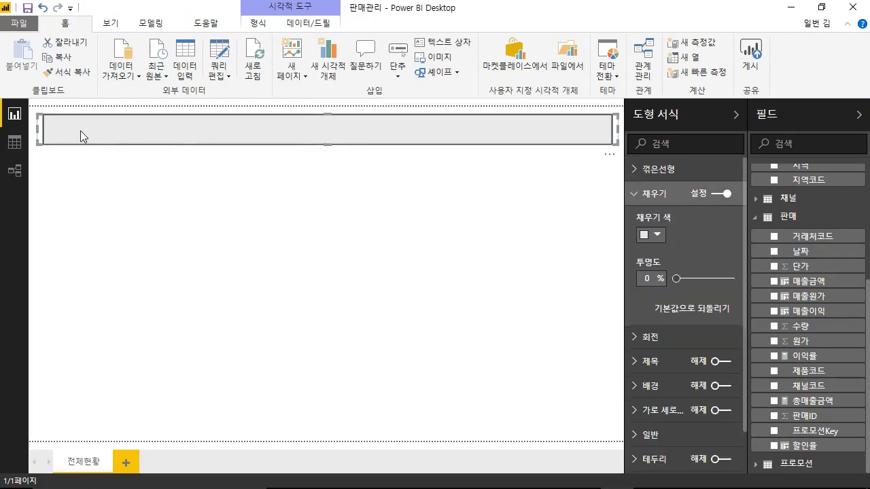
left_click(656, 235)
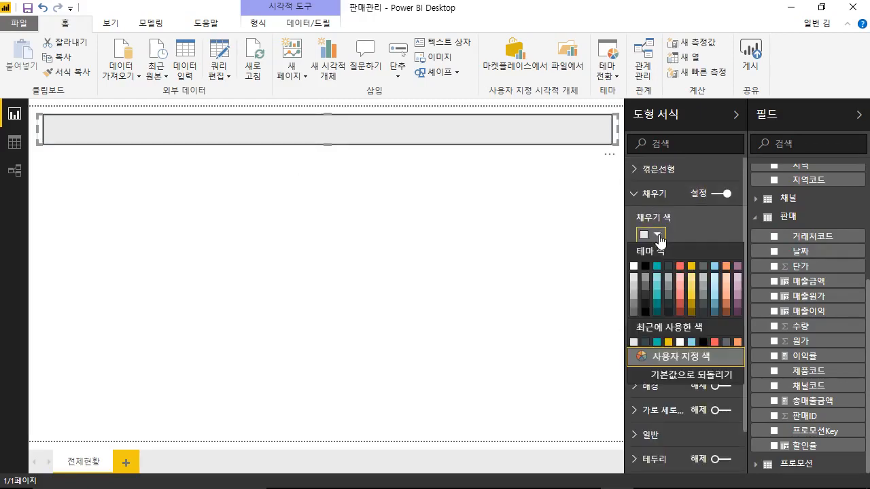
left_click(634, 283)
left_click_drag(676, 279, 708, 286)
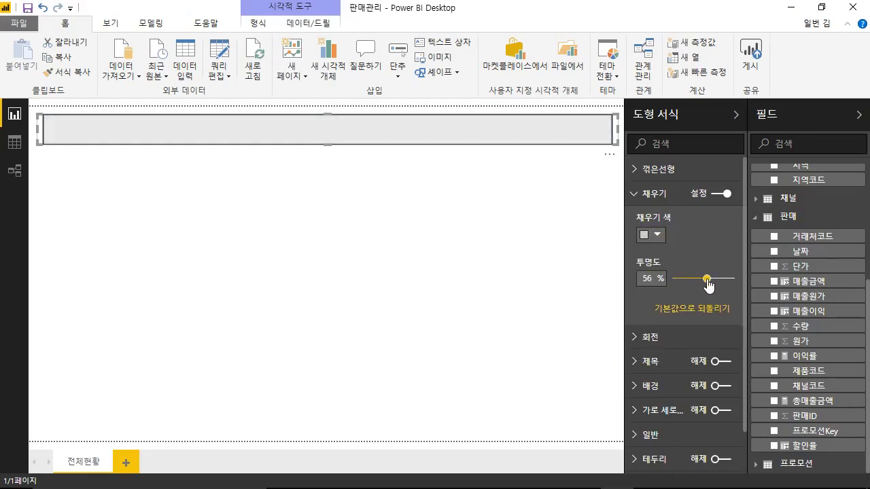
left_click(647, 198)
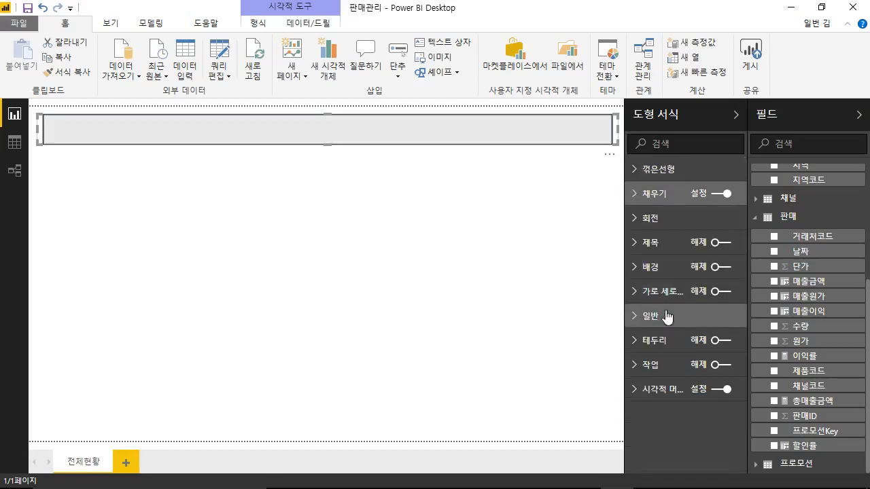
Try out the rectangle's rotation setting, leaving it at 0°
left_click(650, 224)
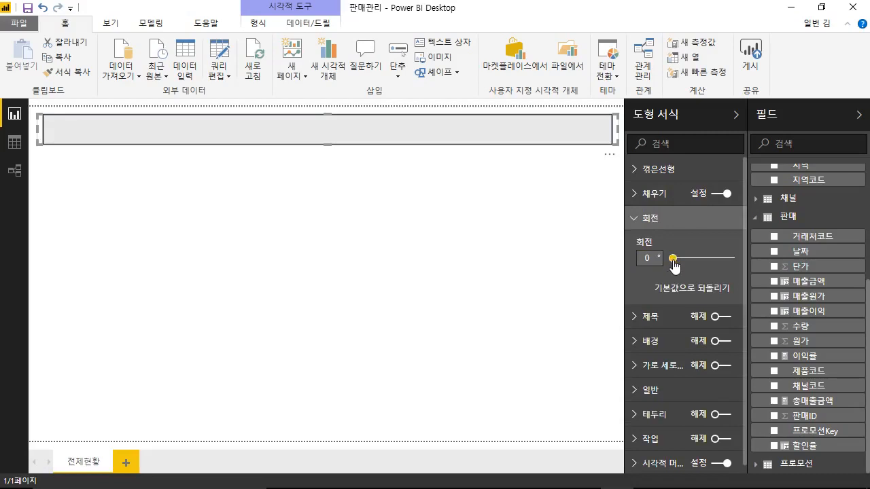
mouse_move(675, 265)
left_mouse_down()
mouse_move(710, 265)
mouse_move(670, 266)
left_mouse_up()
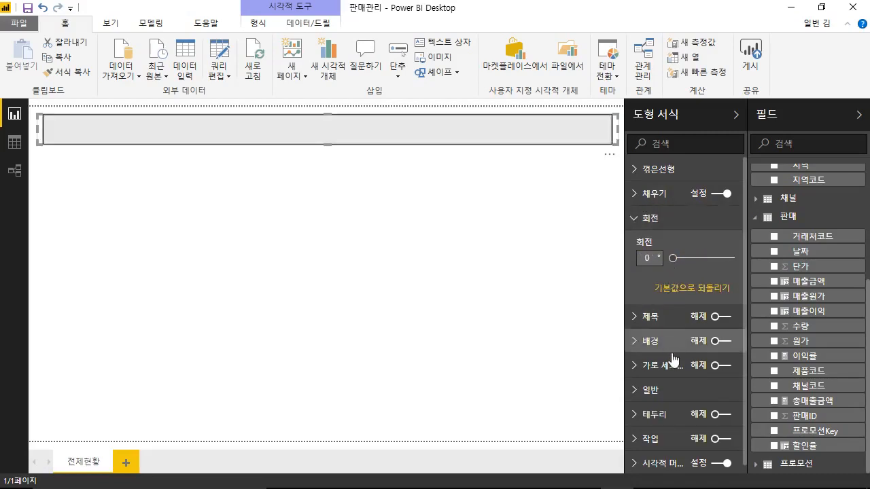
left_click(652, 219)
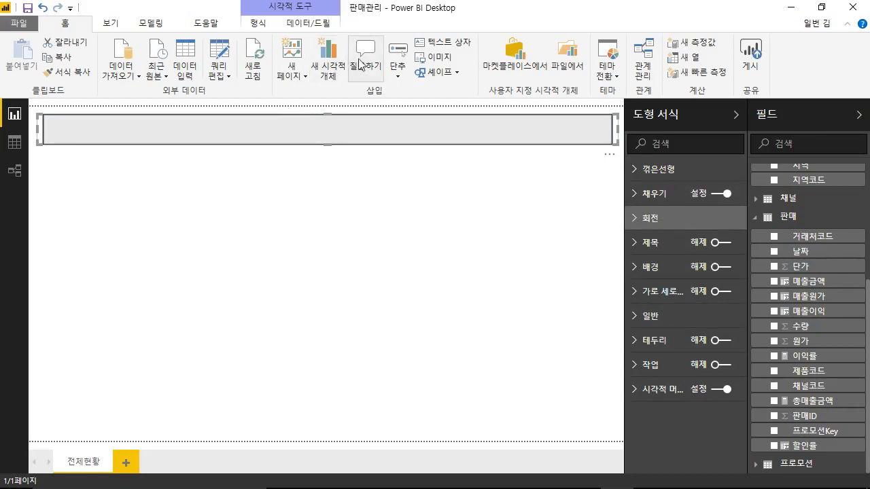
Insert a text box containing the title "매출분석 보고서" and remove the stray characters before it
left_click(443, 42)
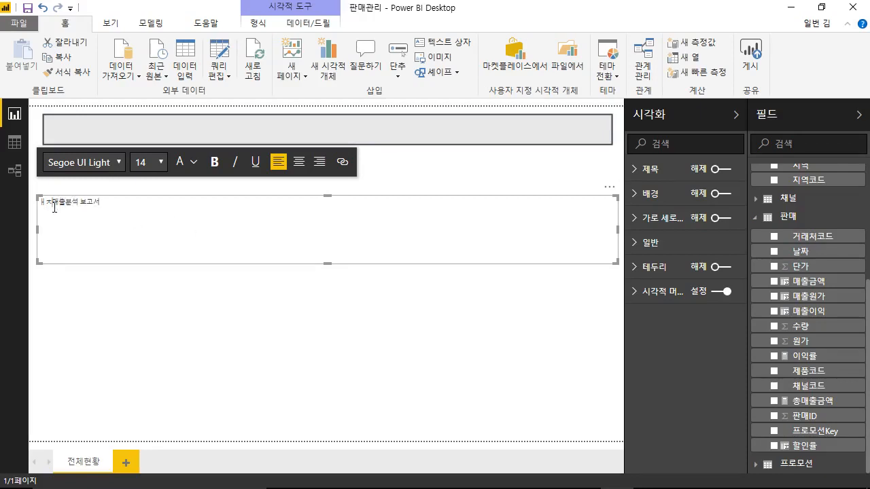
key("BackSpace")
key("BackSpace")
key("BackSpace")
Format the title text as 42 pt, bold and centred, and shorten its text box to fit the single line
left_click_drag(84, 203, 45, 203)
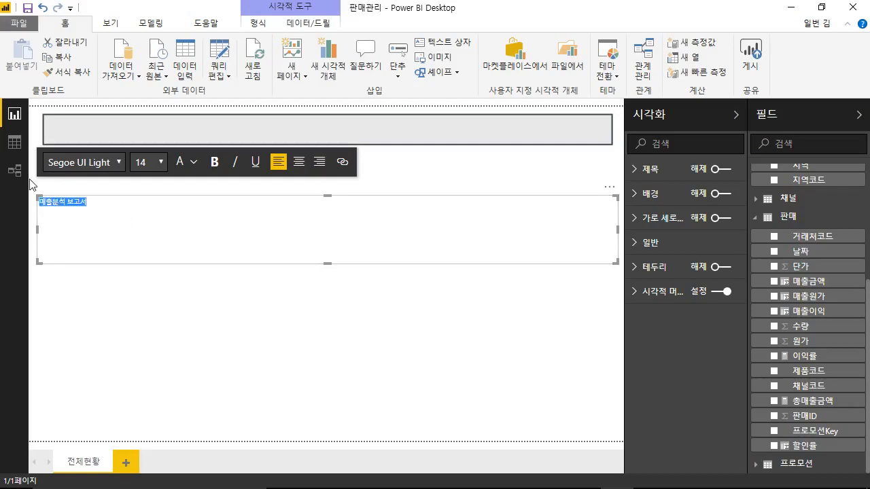
left_click(162, 163)
left_click(140, 384)
left_click(214, 165)
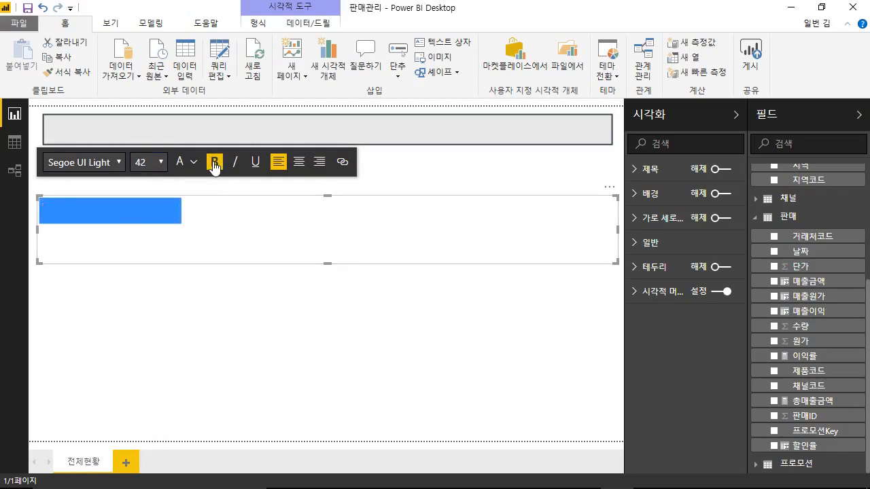
left_click(299, 162)
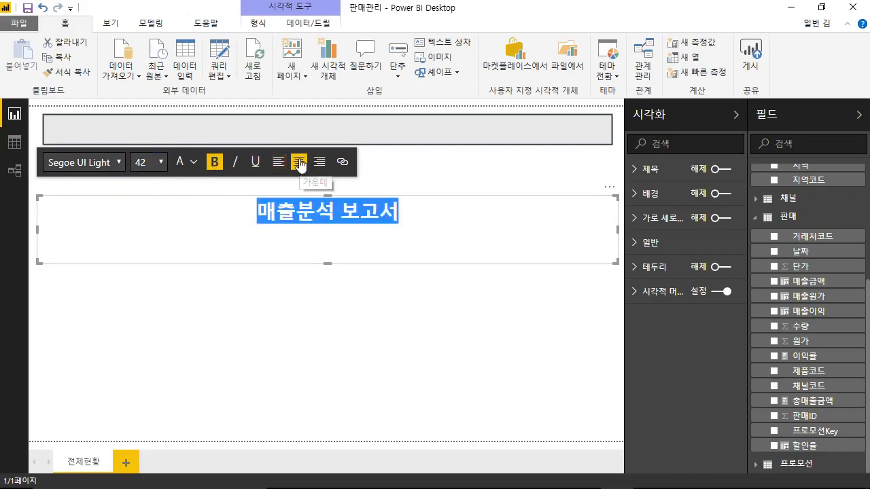
left_click(194, 167)
left_click(195, 169)
left_click_drag(327, 263, 326, 229)
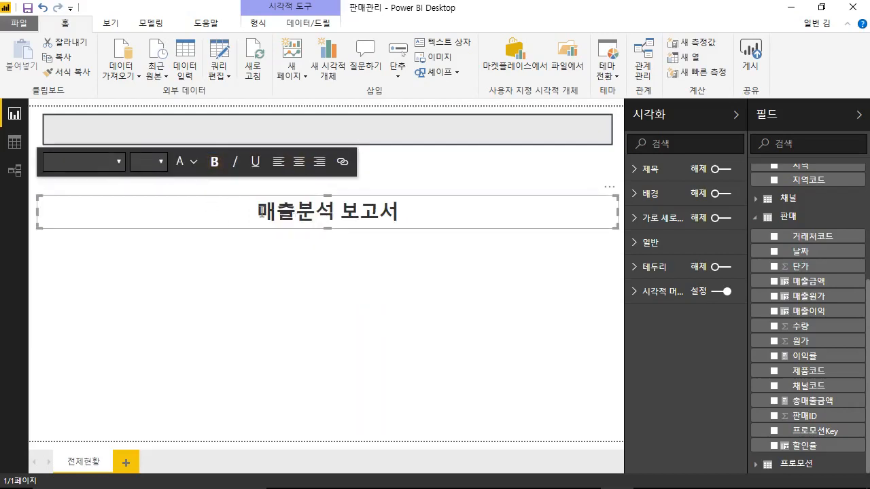
Set the title's font to Segoe (Bold) and move its text box onto the grey rectangle
left_click_drag(262, 211, 400, 212)
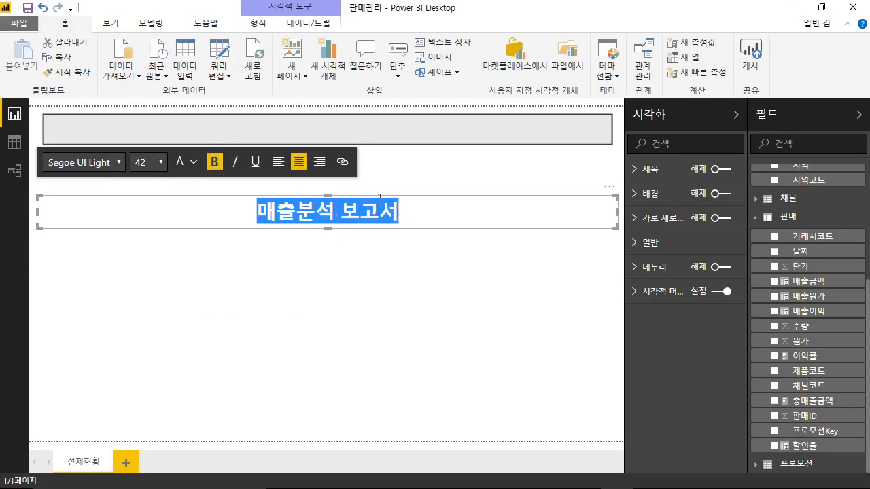
left_click(117, 164)
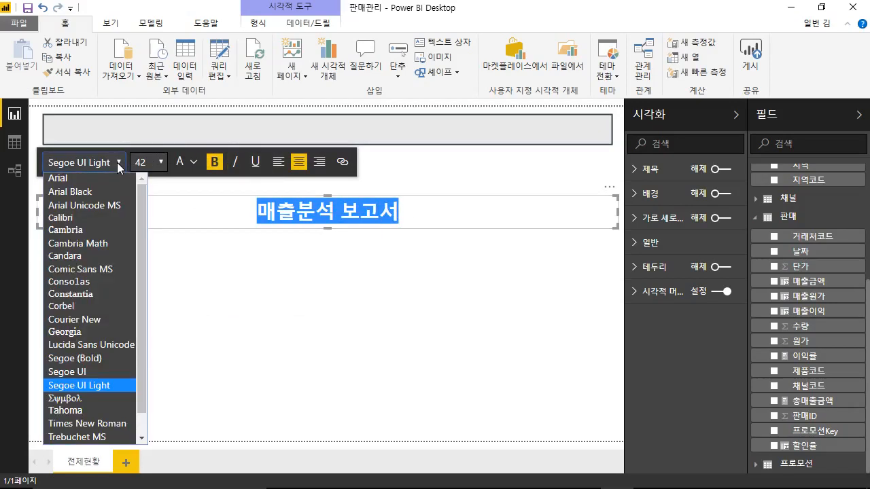
left_click(91, 358)
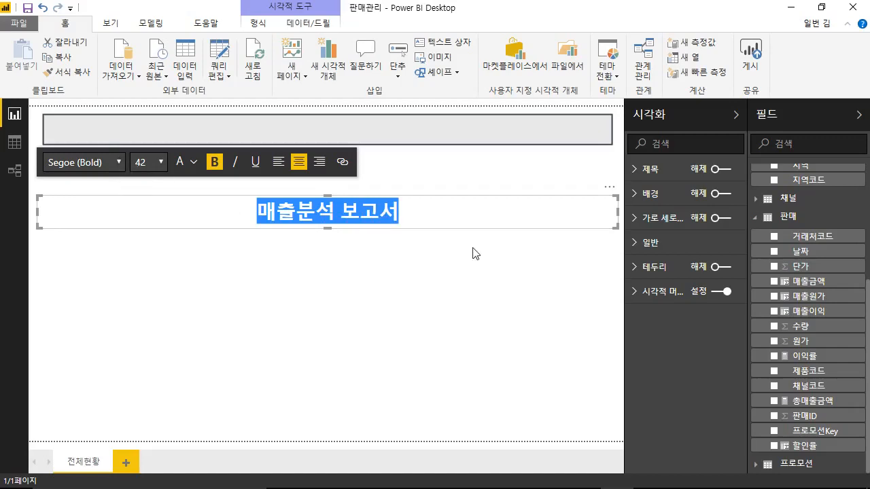
left_click_drag(460, 231, 459, 142)
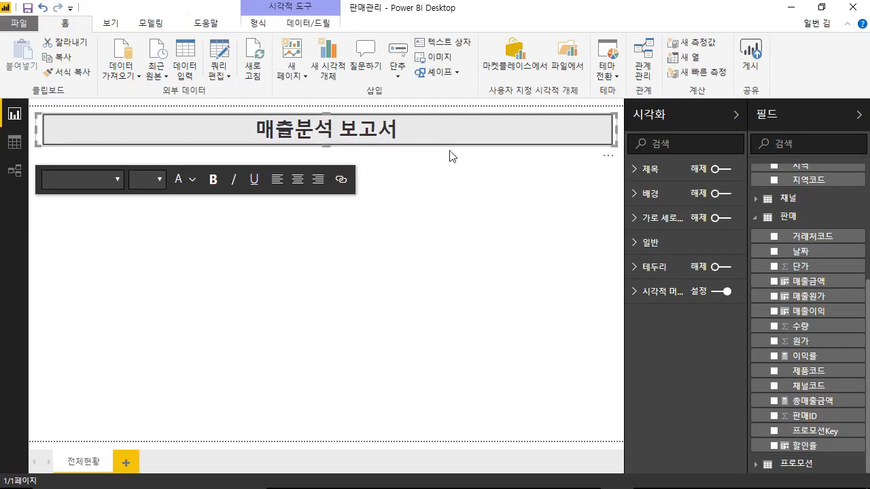
left_click(396, 216)
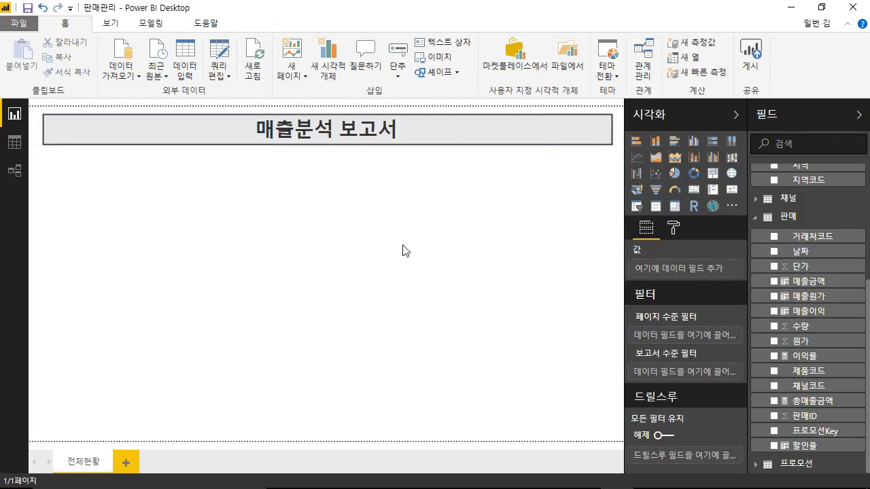
Insert the ms_logo image and fit it inside the right end of the title banner
left_click(437, 59)
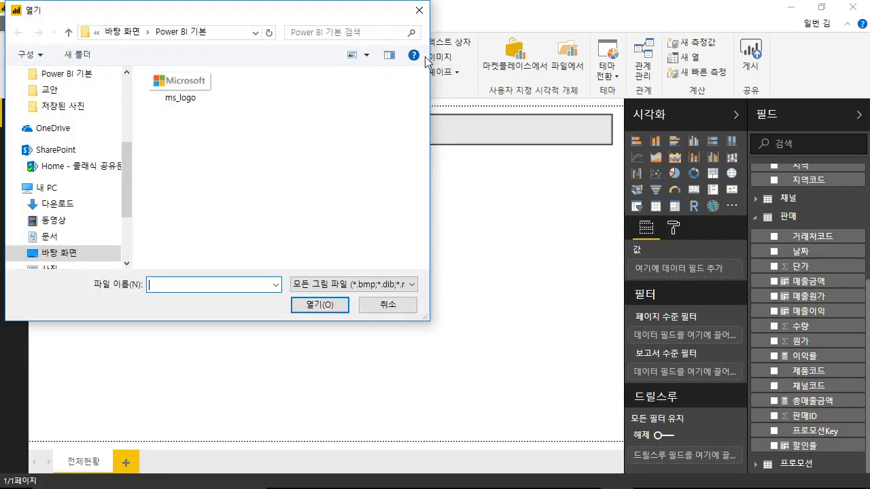
left_click(189, 88)
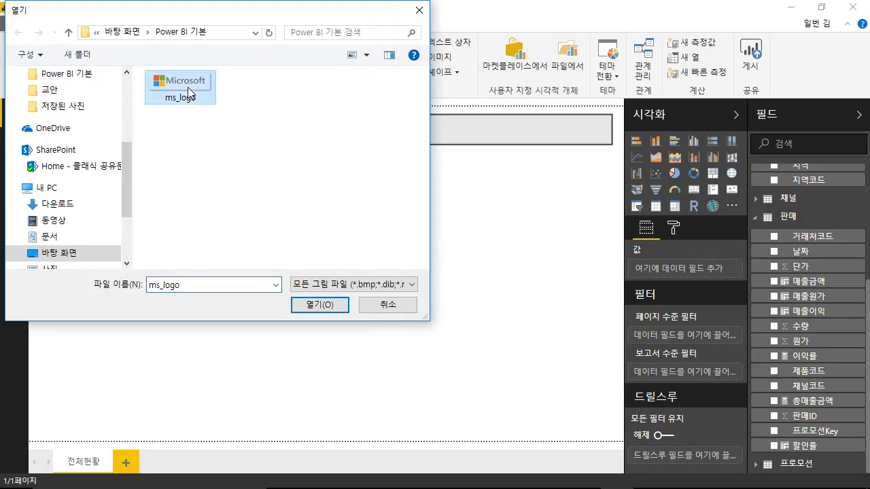
double_click(187, 87)
left_click_drag(619, 262, 593, 136)
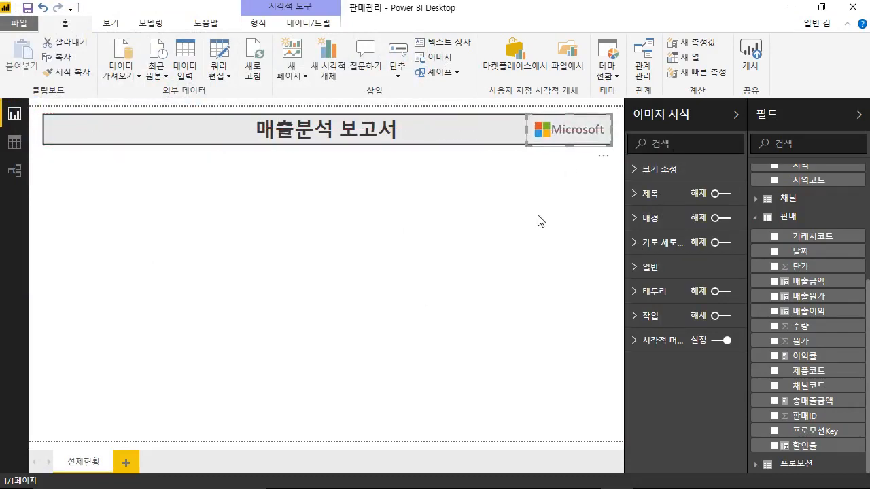
left_click(516, 227)
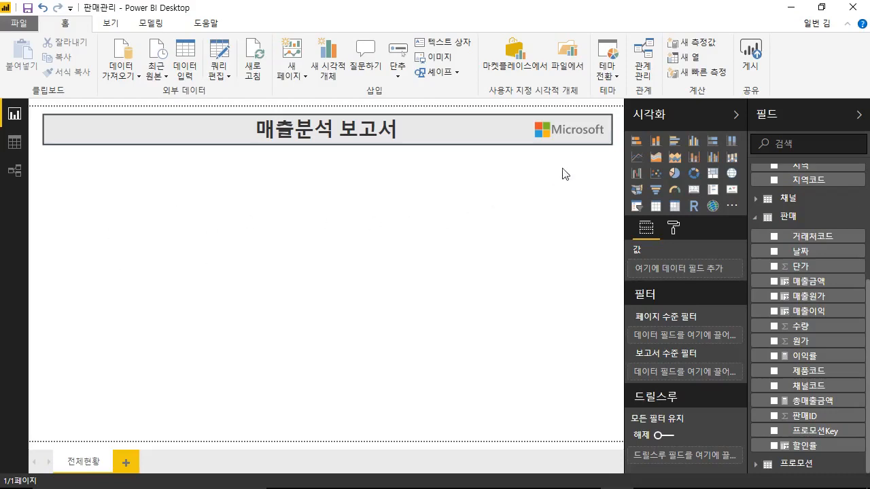
Add a card visual showing 매출금액 and narrow it to a small card at the left of the page
left_click(693, 191)
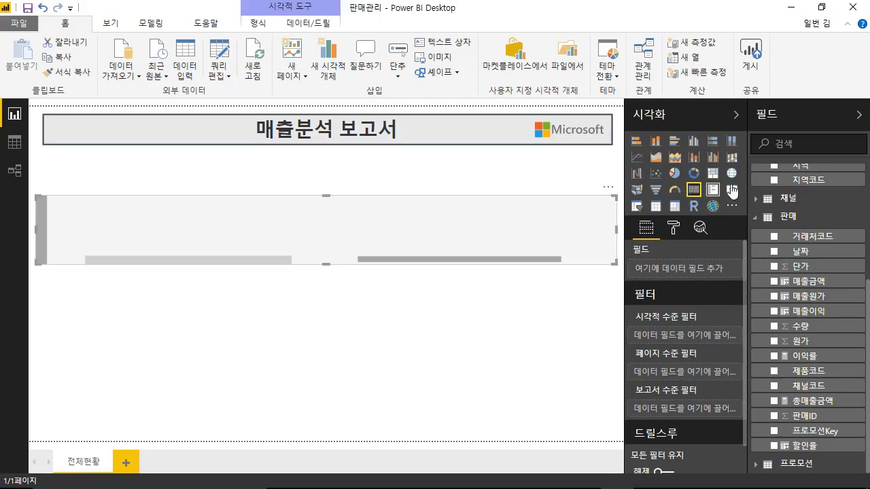
left_click(774, 280)
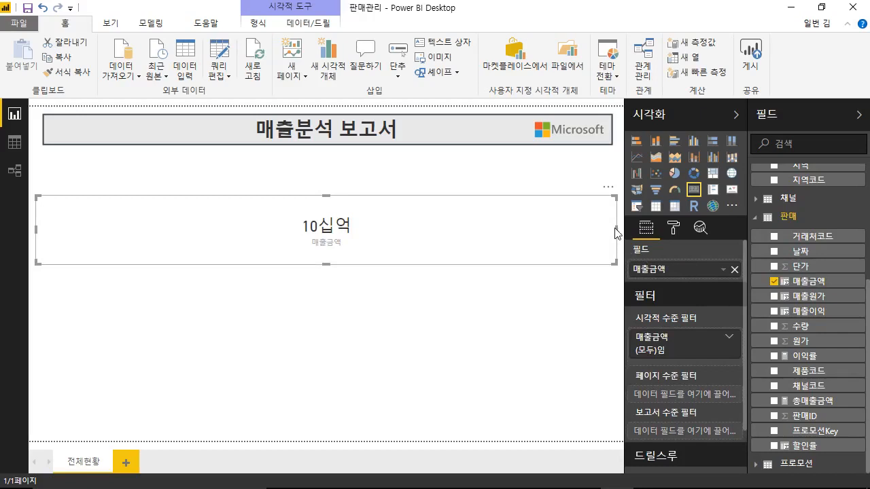
left_click_drag(617, 233, 132, 236)
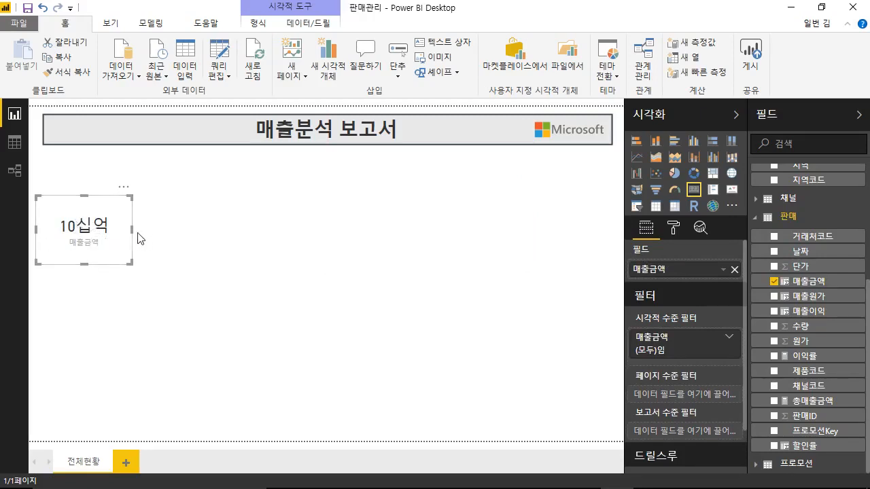
Set the display unit of the card's data label to 없음
left_click(674, 229)
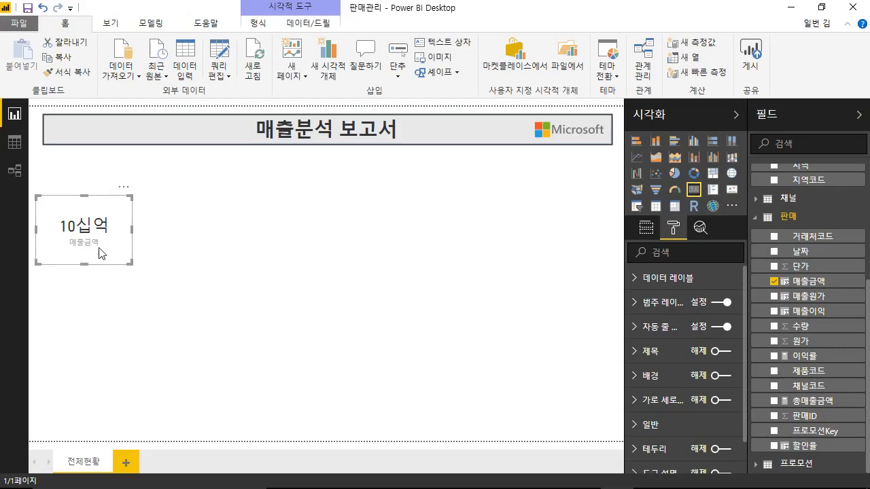
left_click(642, 278)
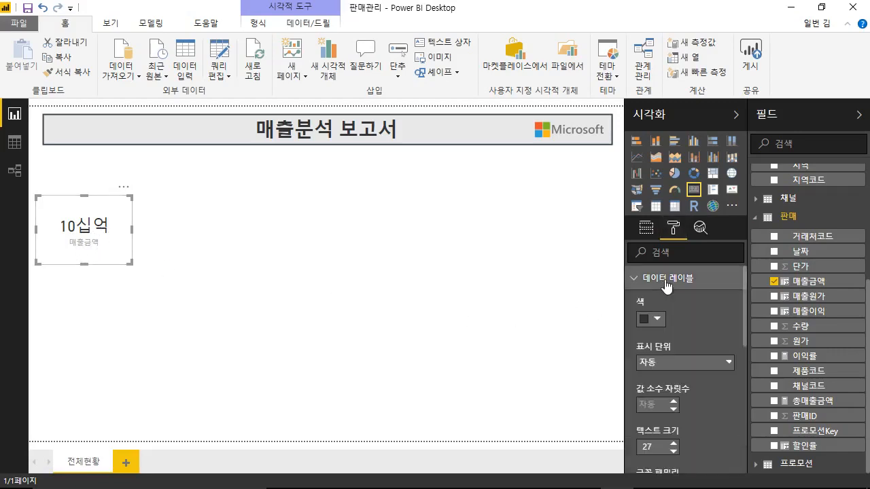
left_click(675, 363)
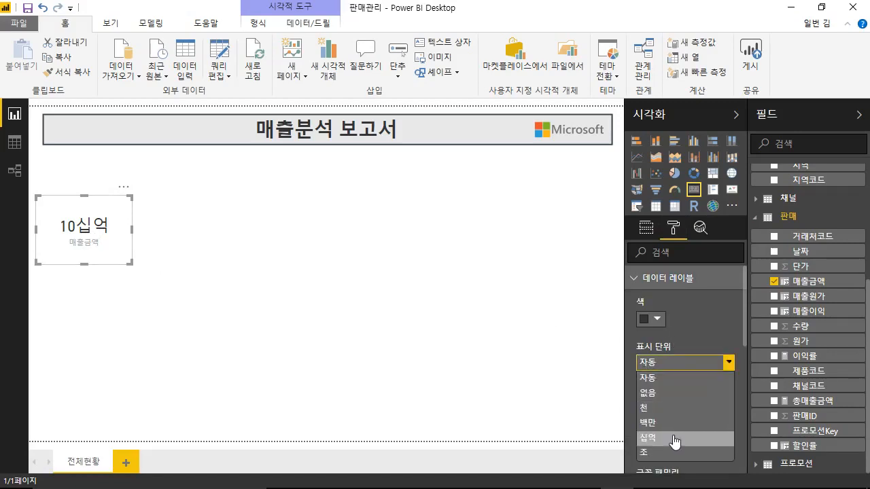
left_click(673, 392)
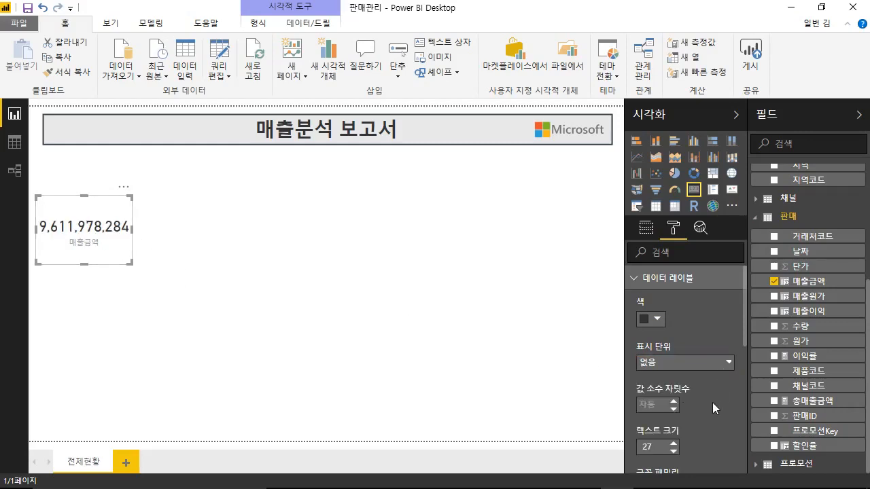
Reduce the text size of the card's data label to 24
scroll(712, 403, "down", 4)
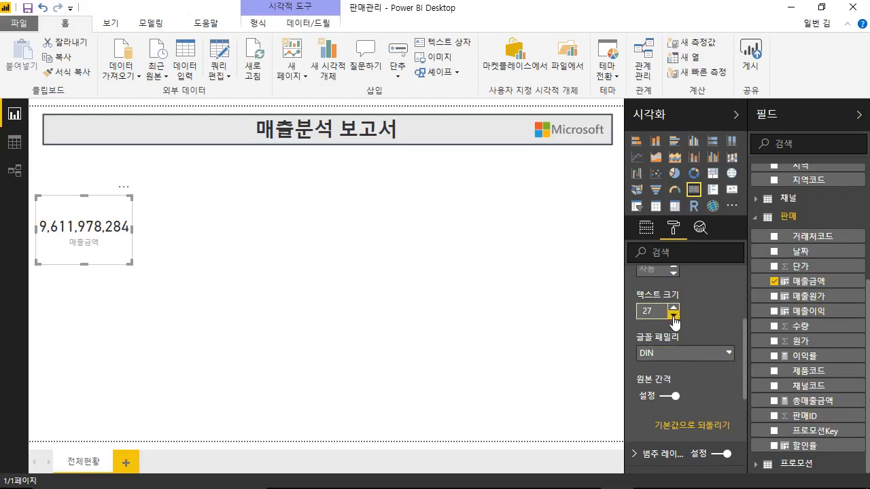
left_click(672, 314)
left_click(672, 315)
left_click(673, 314)
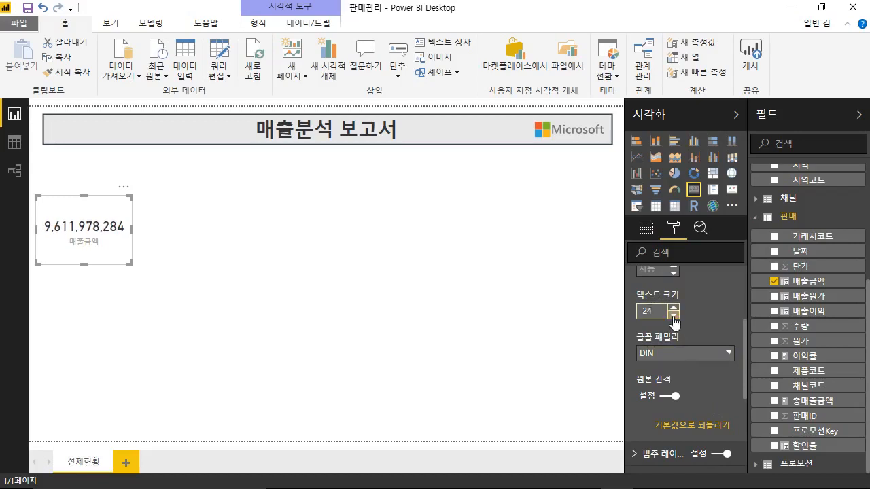
Turn off the card's category label, turn on its title and set the title text to 매출금액
scroll(698, 371, "down", 2)
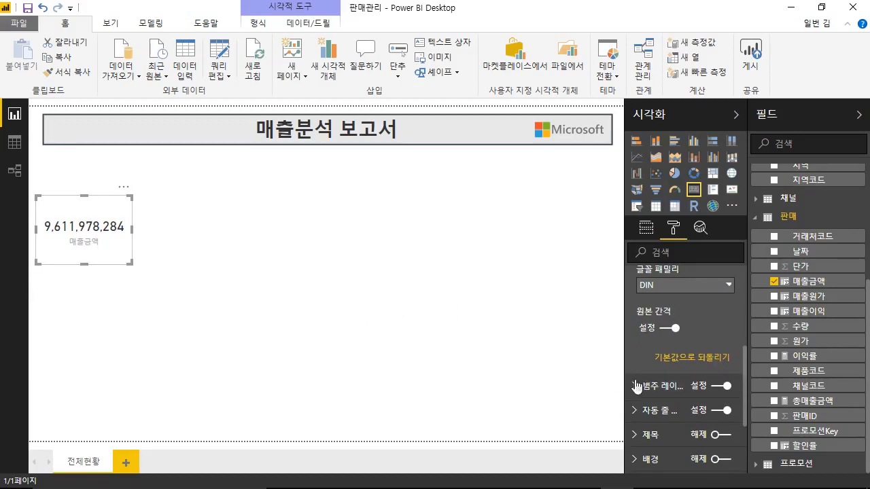
left_click(719, 386)
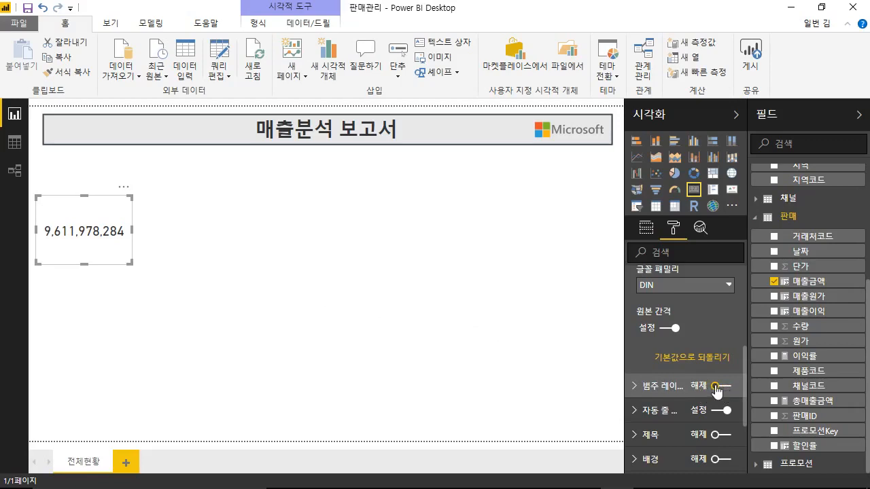
scroll(692, 403, "down", 3)
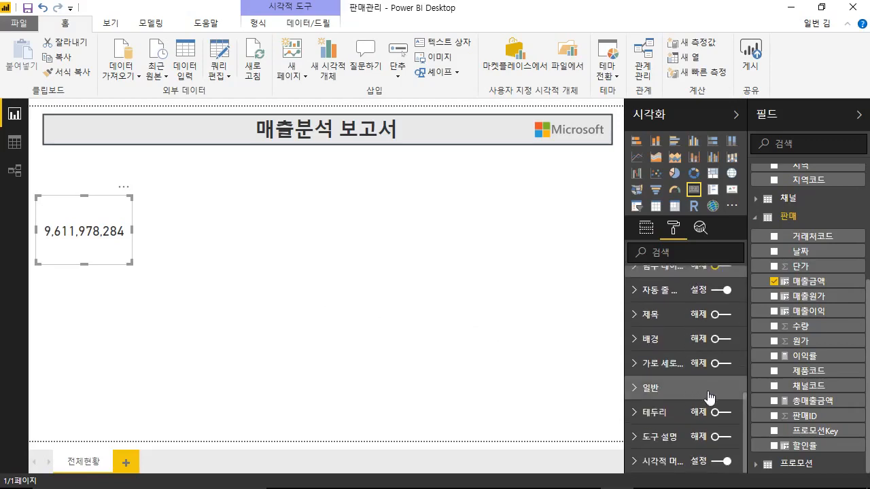
left_click(725, 317)
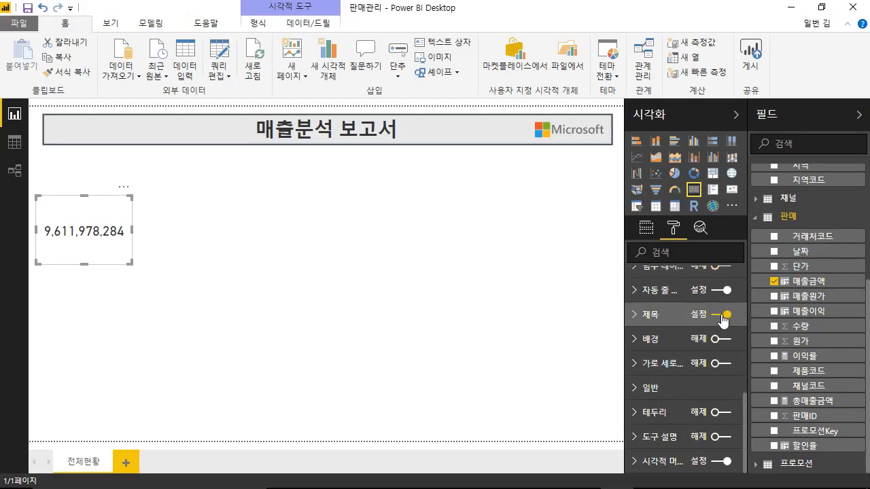
left_click(654, 317)
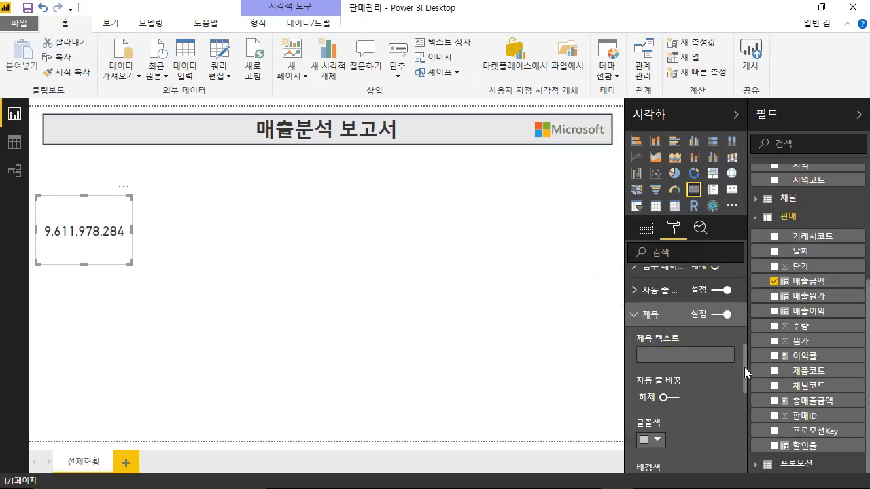
left_click_drag(744, 367, 745, 373)
left_click(699, 339)
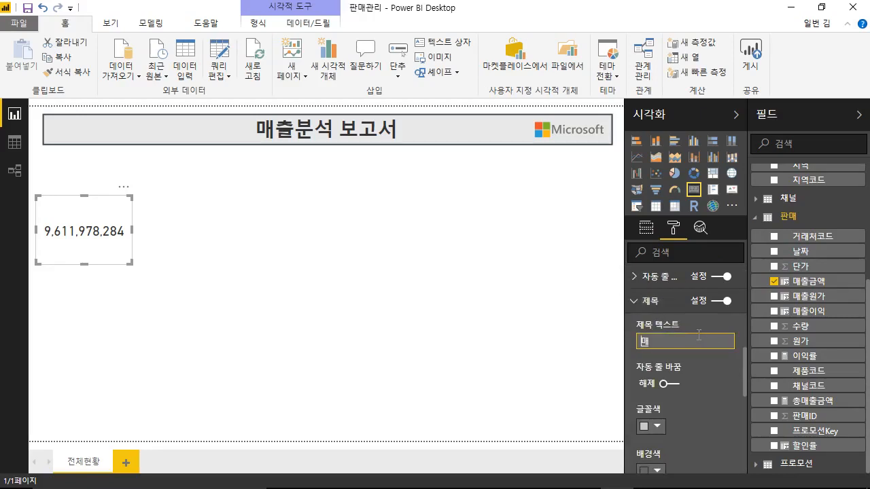
type("매출금액")
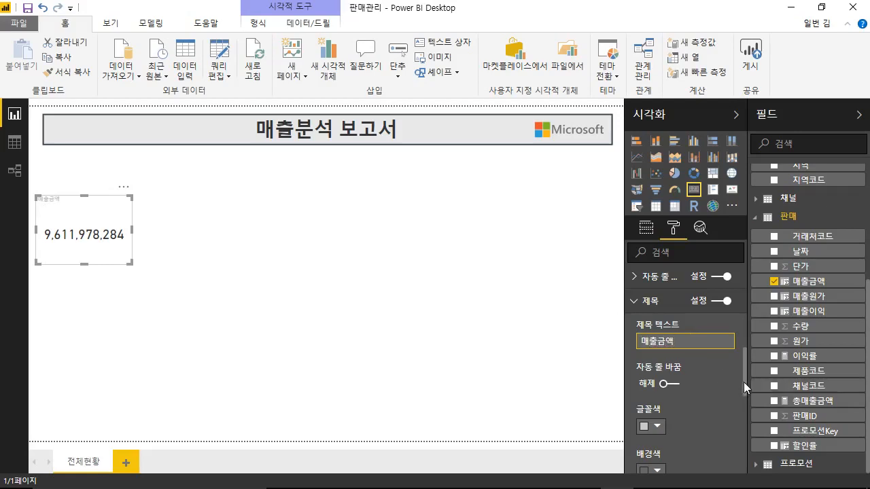
Give the card title a white font colour and the dark slate theme colour as background
left_click_drag(743, 382, 744, 407)
left_click(646, 320)
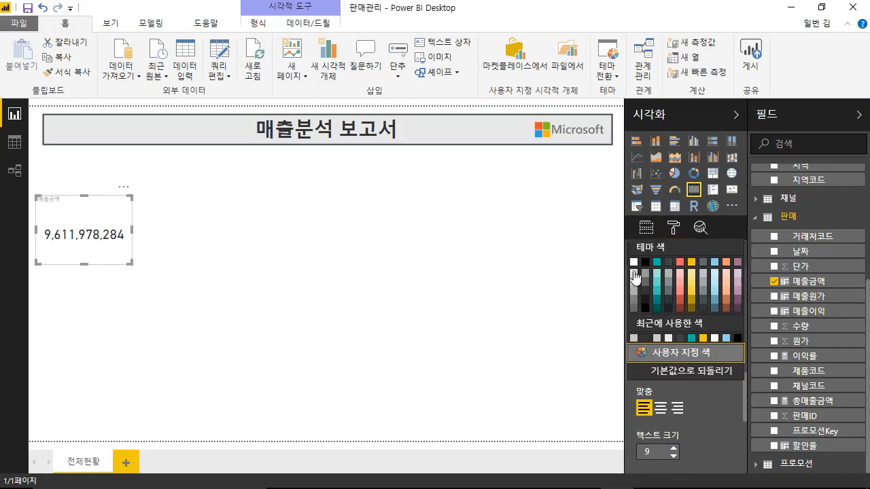
left_click(635, 261)
left_click(650, 364)
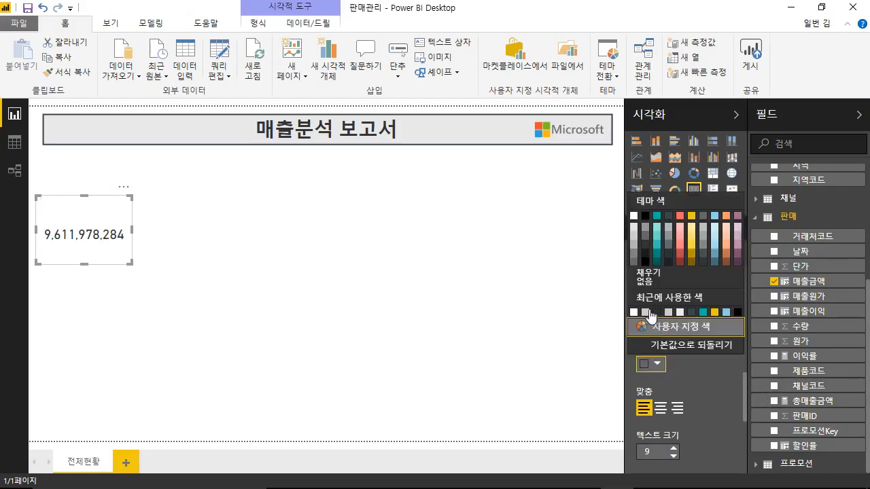
left_click(670, 216)
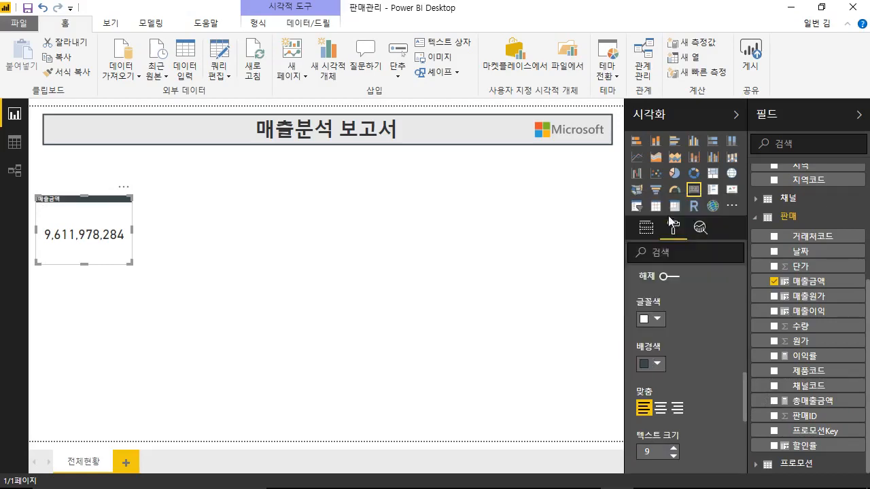
Centre the card title and set its text size to 18
left_click(660, 408)
left_click(674, 447)
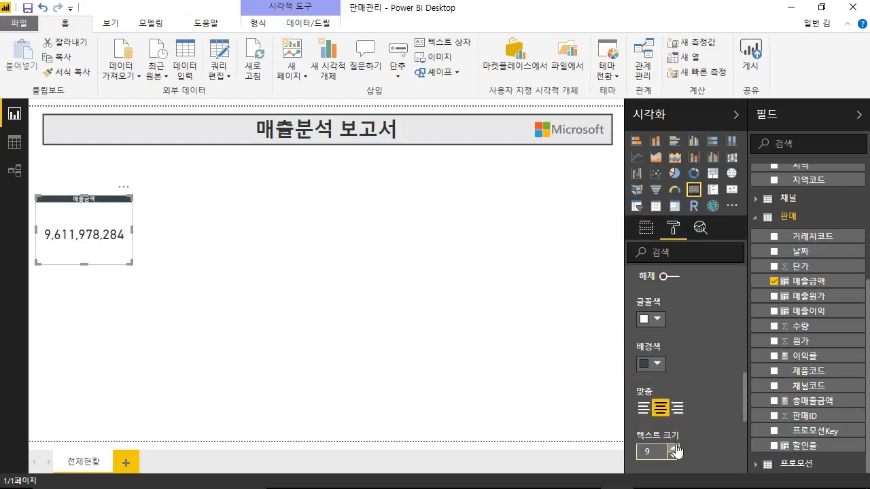
left_click(673, 447)
left_click(673, 448)
left_click(673, 448)
left_click(673, 448)
left_click(674, 448)
left_click(674, 448)
left_click(673, 447)
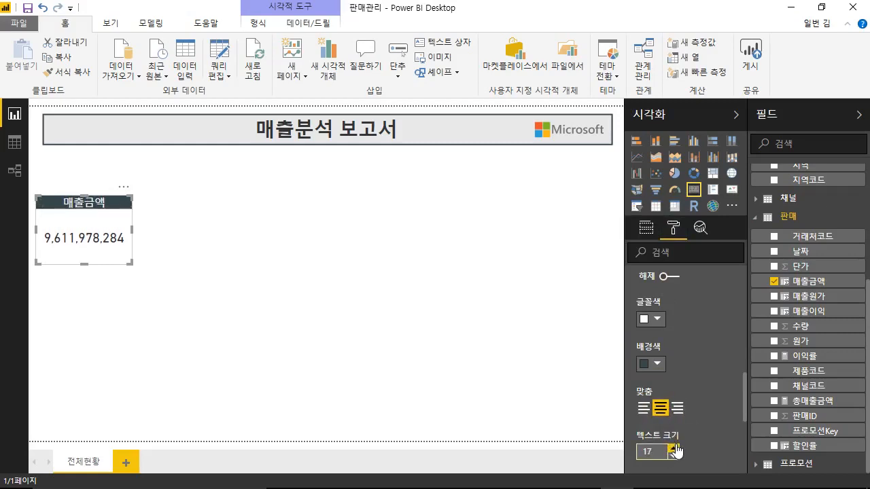
left_click(673, 448)
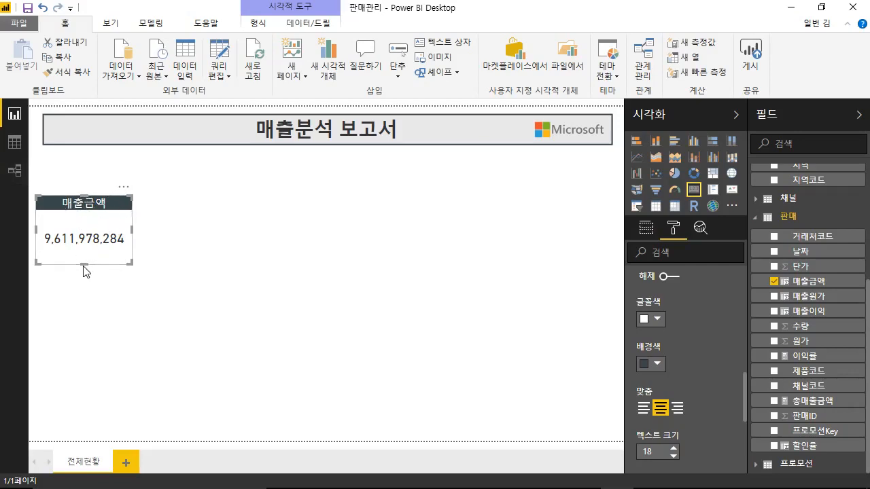
Shorten the card to fit its contents and align it just below the banner's left end
left_click_drag(84, 265, 86, 250)
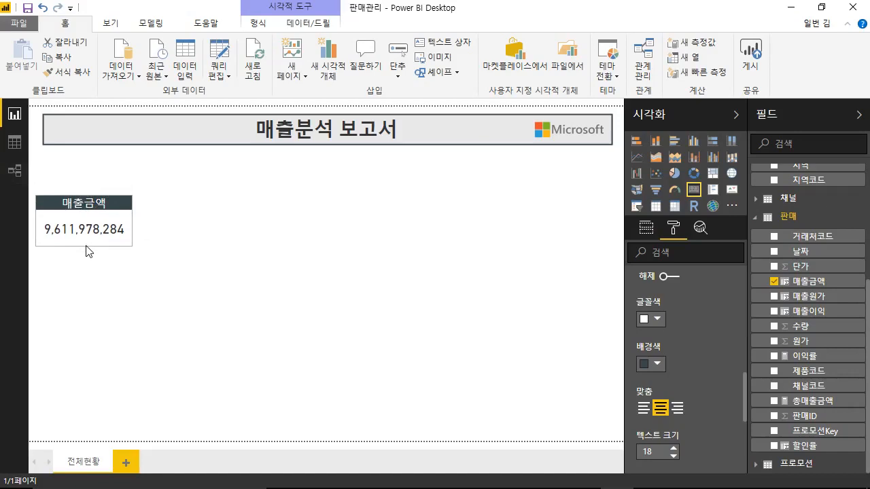
left_click_drag(117, 204, 123, 166)
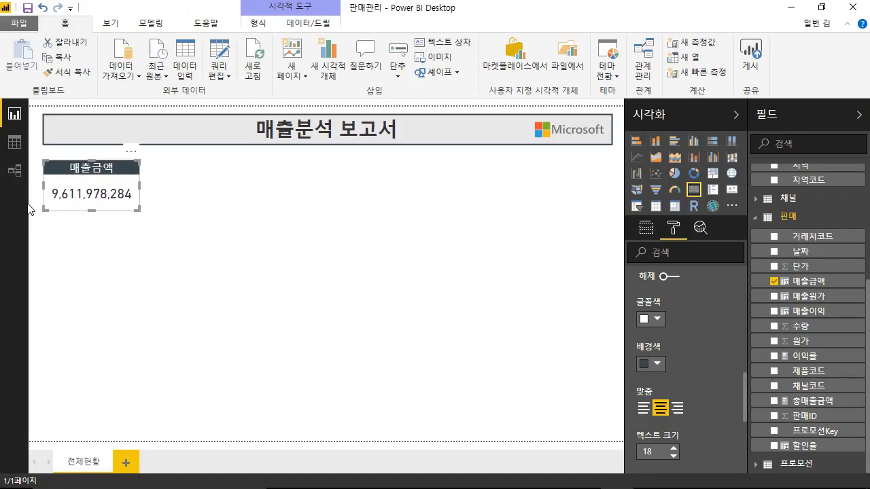
left_click(237, 271)
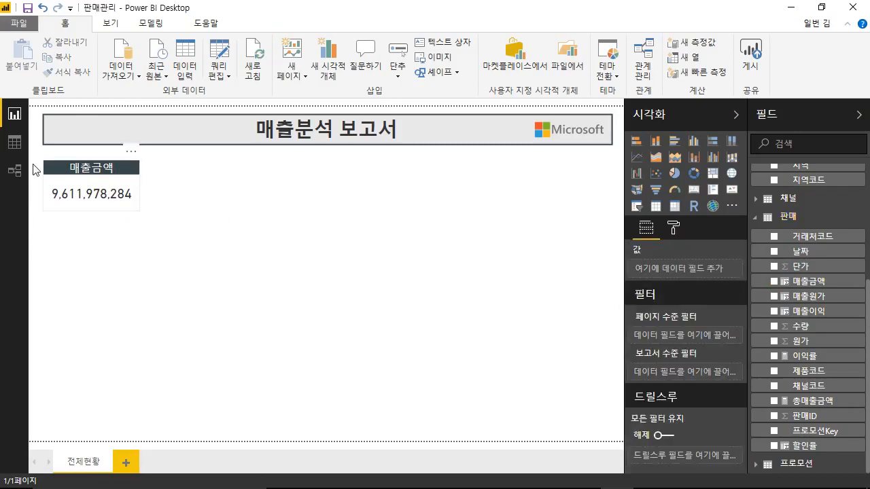
Turn on the border of the 매출금액 card
left_click(131, 177)
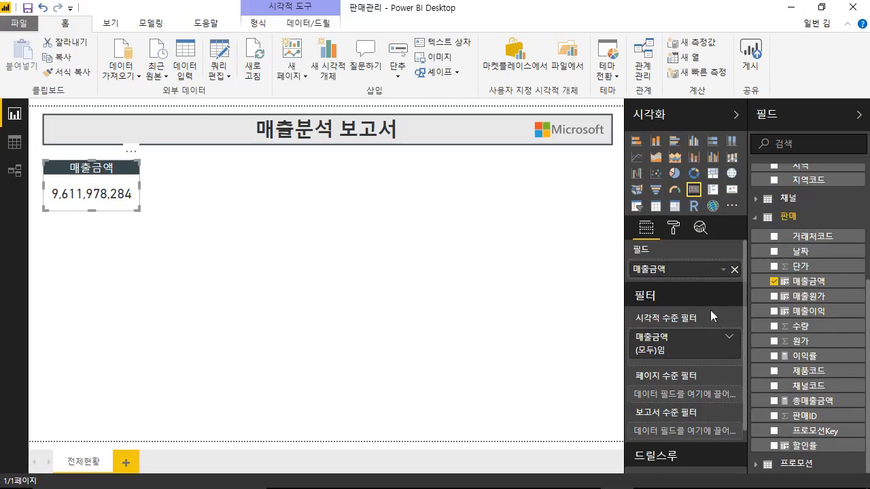
left_click(673, 228)
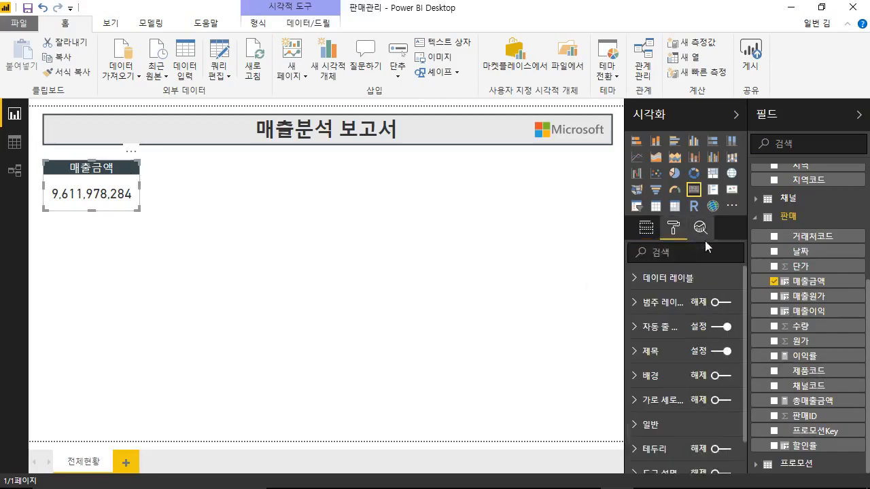
scroll(743, 306, "down", 1)
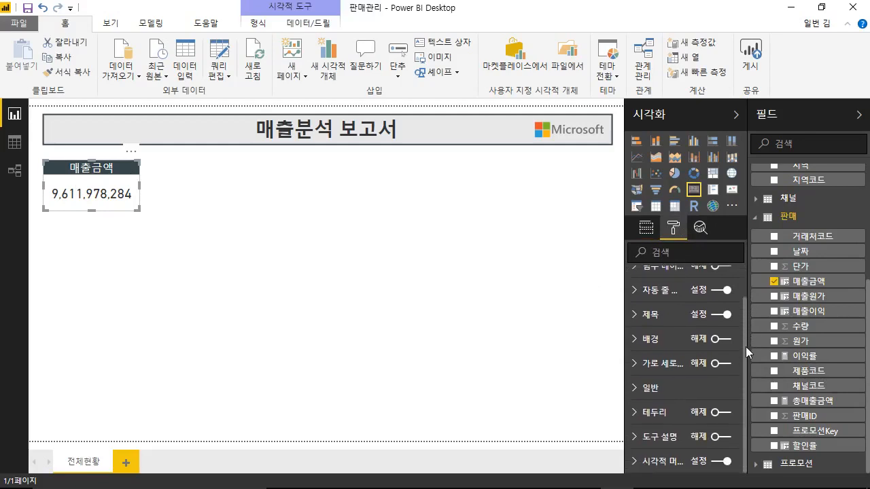
left_click(716, 413)
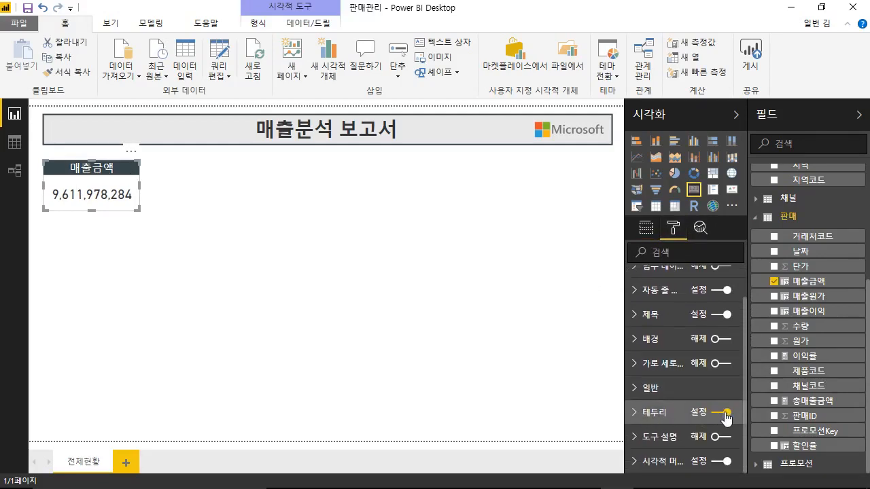
left_click(94, 246)
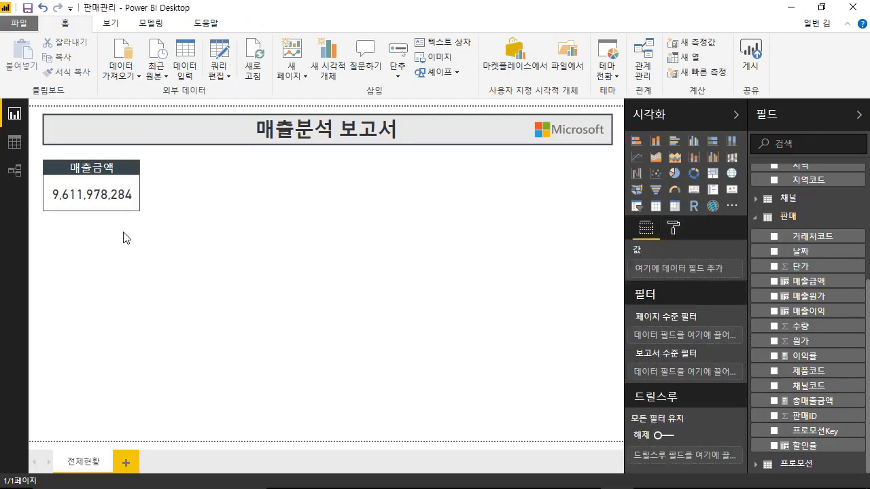
Duplicate the 매출금액 card and place the copy directly below the original, aligned with its edges
left_click(96, 178)
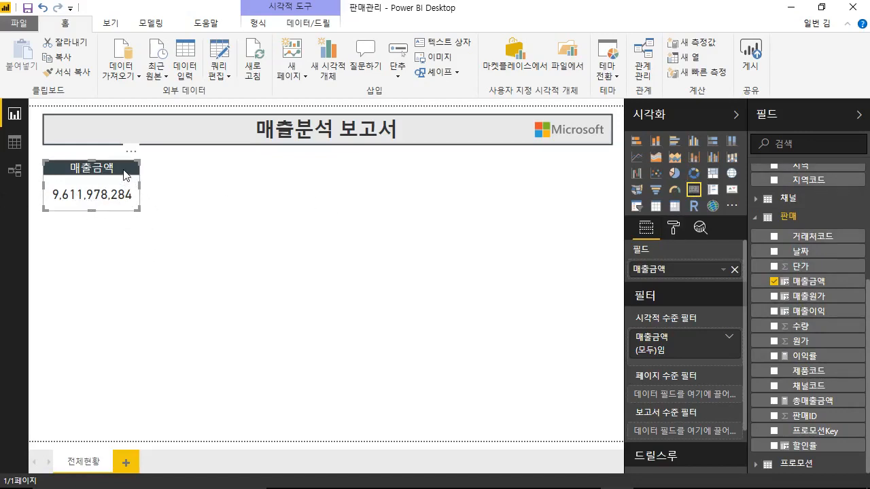
left_click_drag(124, 174, 124, 225)
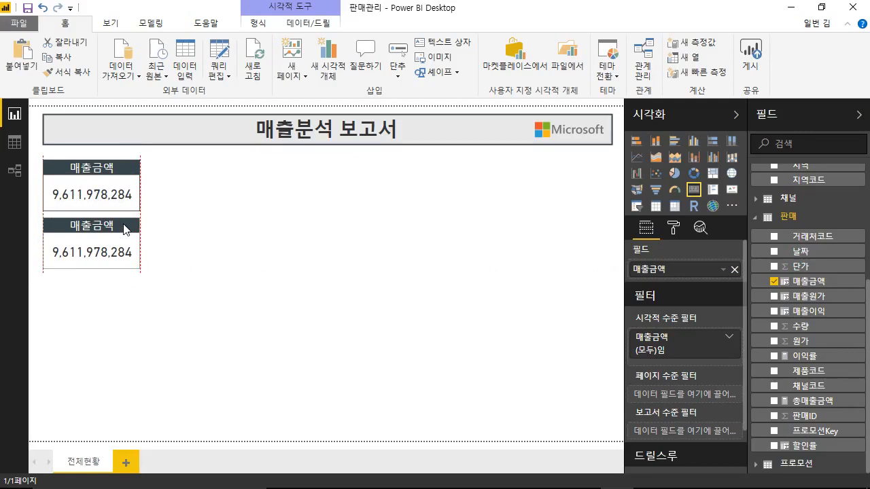
left_click_drag(124, 228, 124, 227)
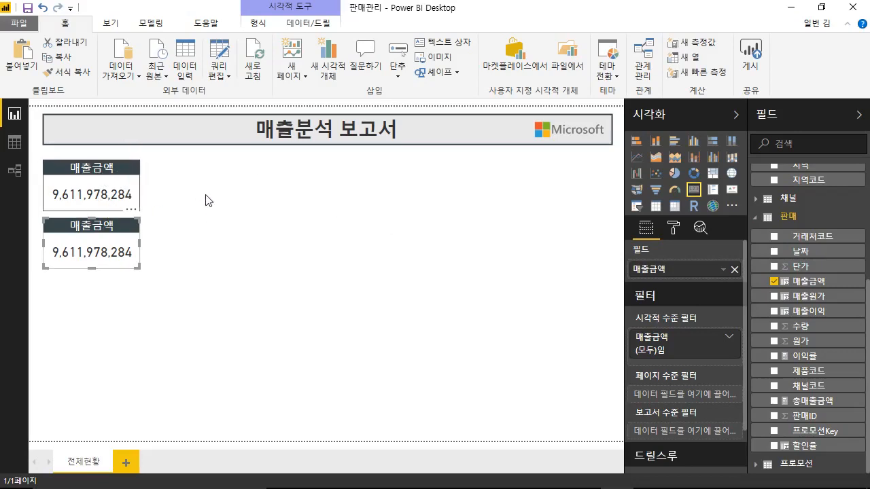
Try out the page gridlines and snapping objects to the grid, and turn both options off again
left_click(110, 26)
left_click(83, 43)
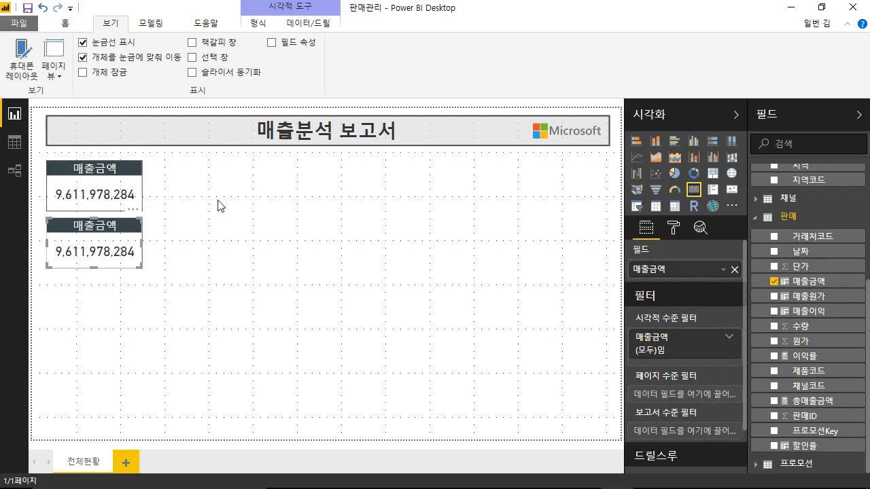
left_click(82, 44)
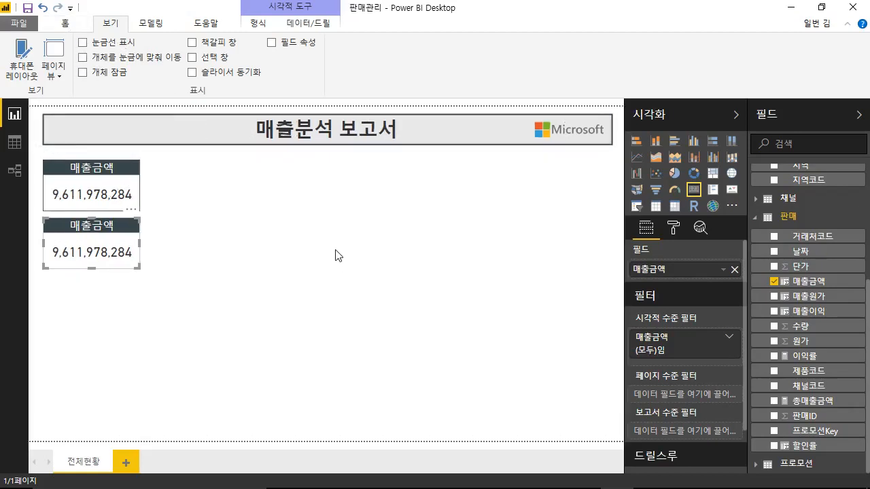
left_click(332, 211)
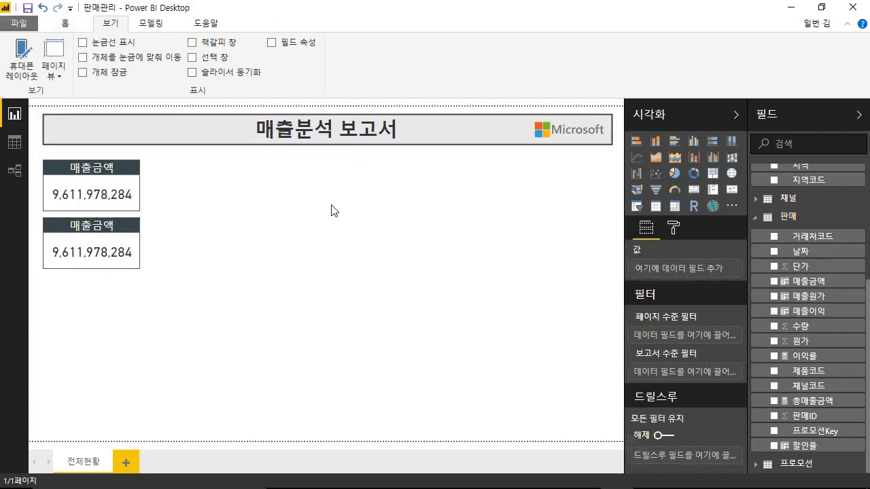
Set the title text of the lower card to 이익률
left_click(91, 246)
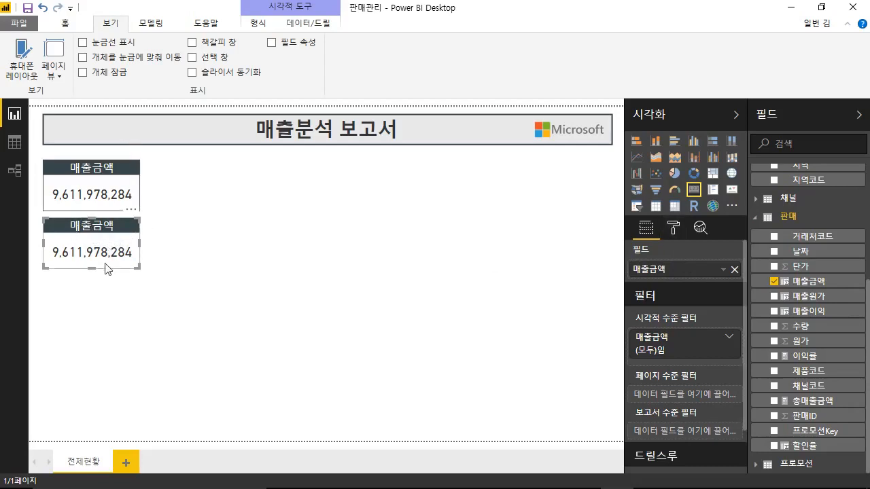
left_click(673, 231)
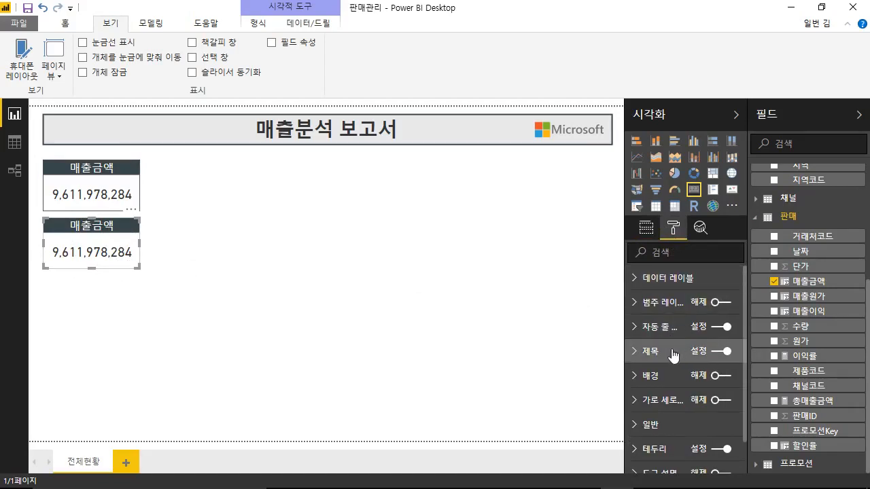
left_click(651, 352)
left_click(649, 391)
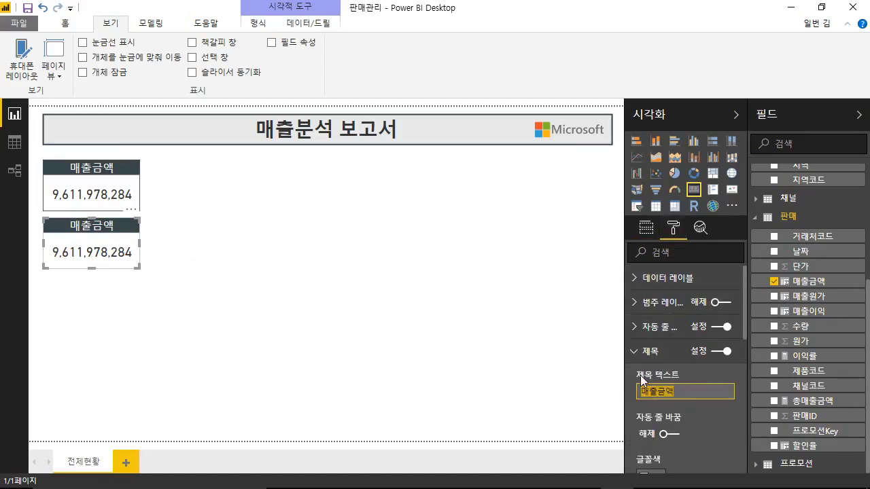
type("이익")
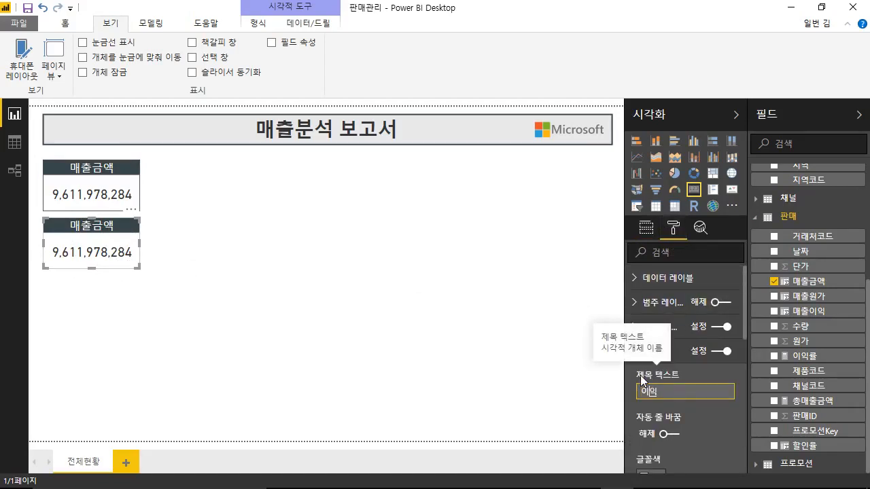
type("률")
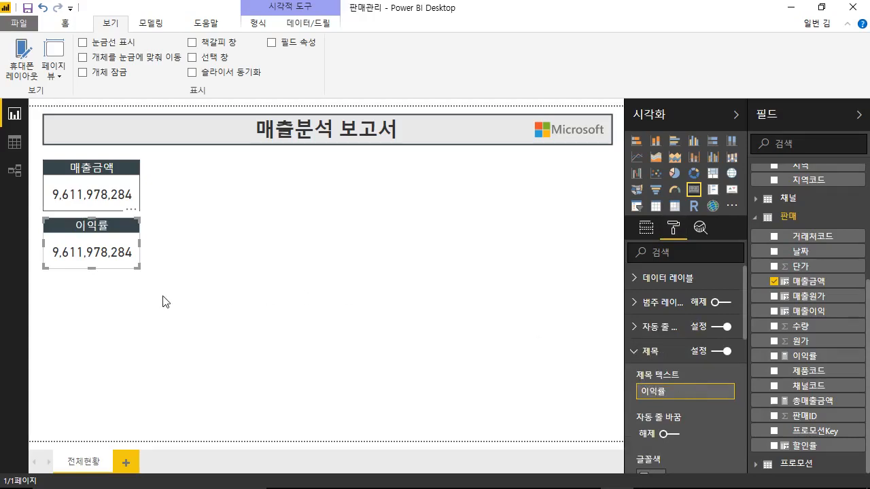
Remove the 매출금액 field from the 이익률 card and undo the removal
left_click(638, 229)
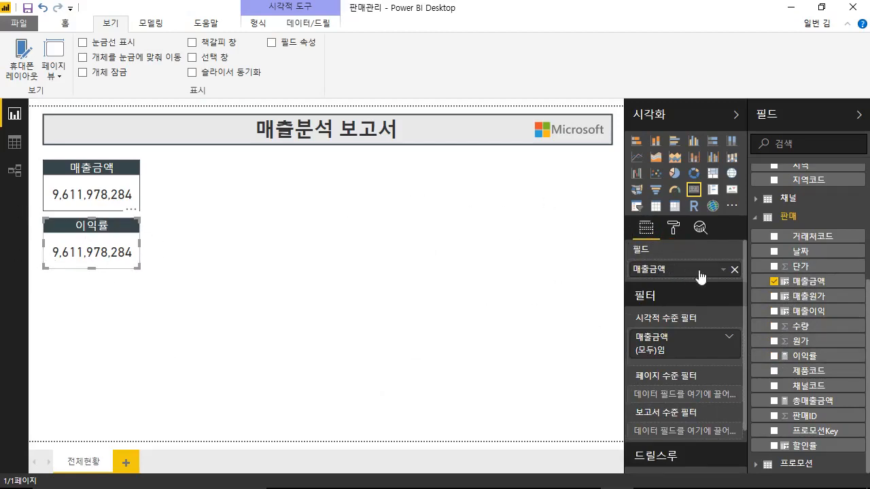
left_click(734, 271)
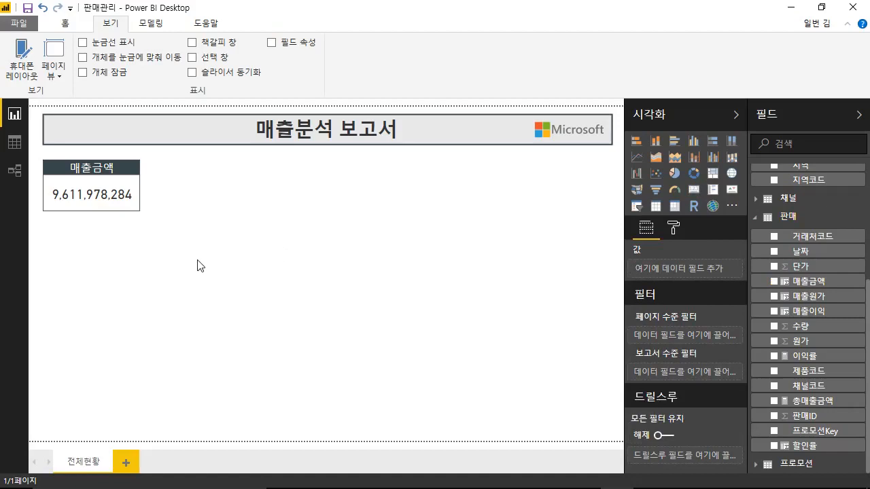
key("ctrl+v")
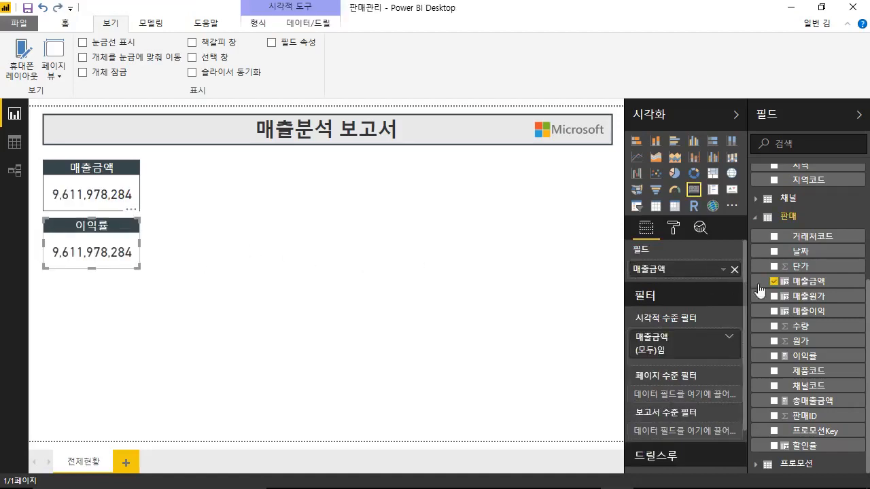
Replace the field in the 이익률 card with the 이익률 measure from the 판매 table and deselect the card
left_click_drag(818, 361, 700, 273)
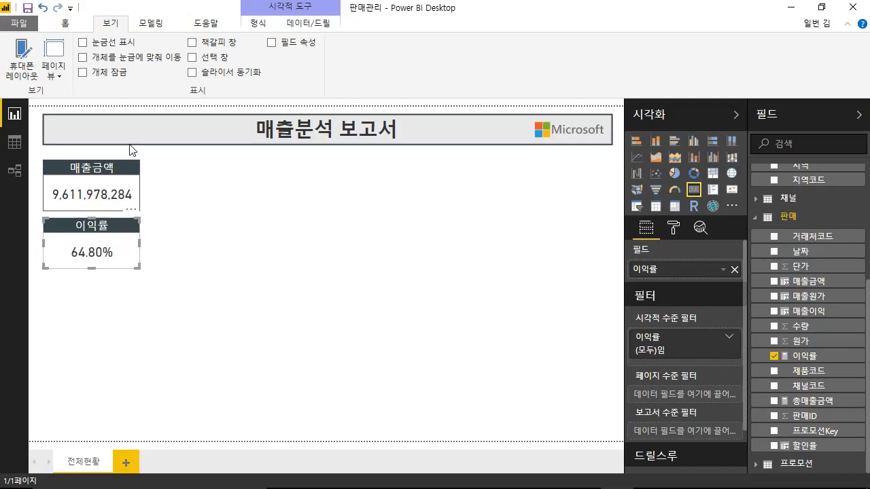
left_click(348, 235)
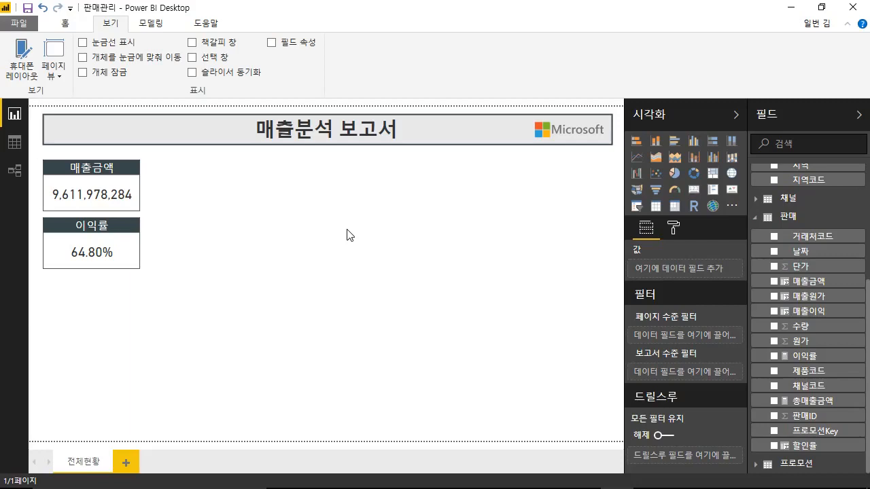
Add a clustered column chart beside the two cards, level with the upper card, and enlarge it past the lower card's bottom edge
left_click(693, 141)
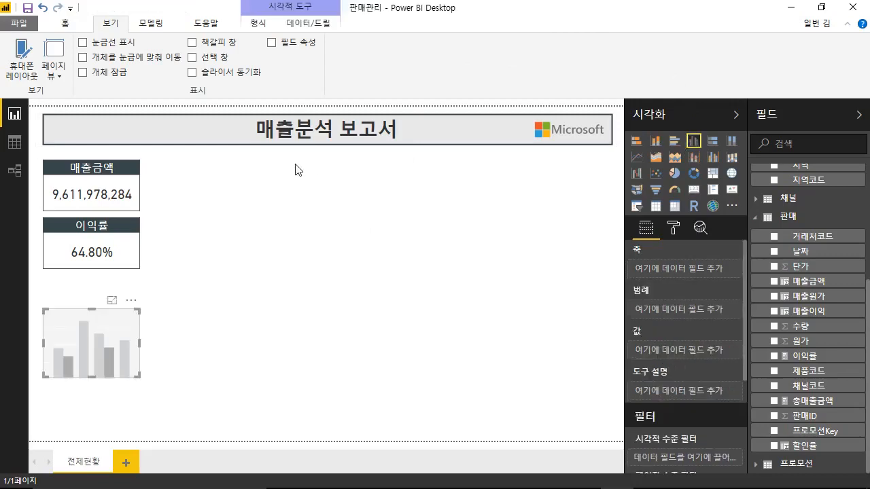
left_click_drag(109, 324, 217, 174)
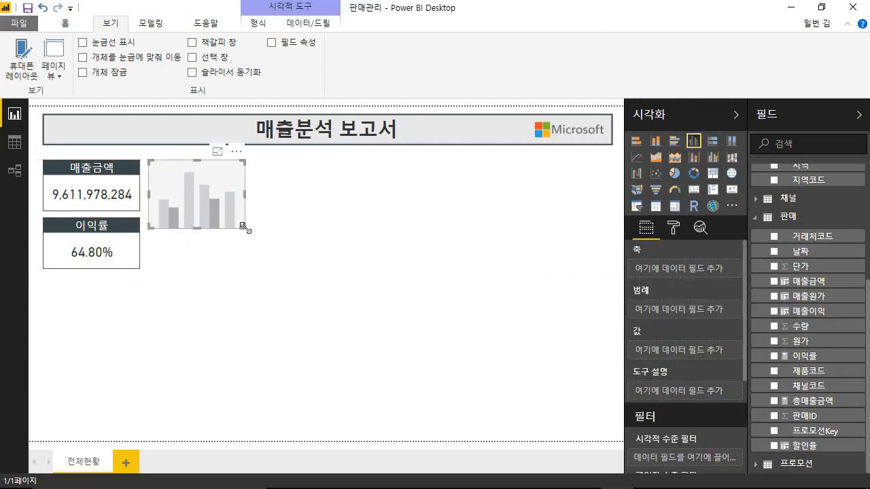
left_click_drag(245, 229, 416, 293)
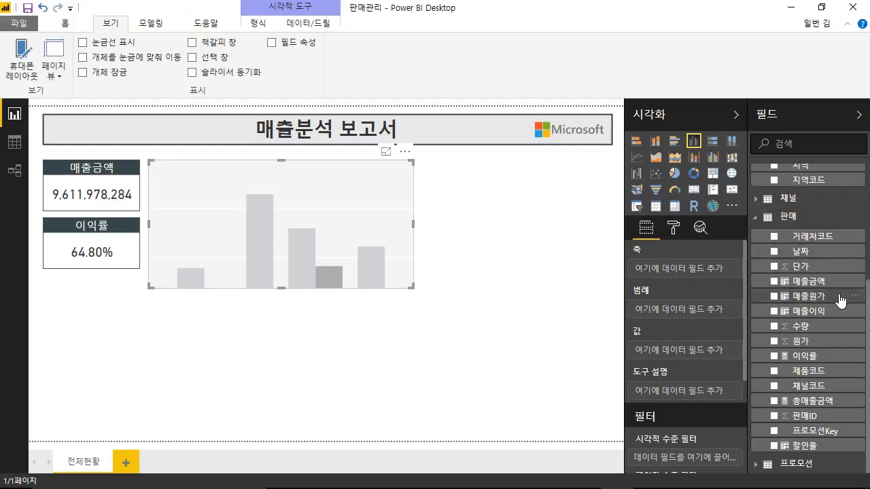
Assign 분류명 from the 분류 table as the chart's axis and 이익률 from the 판매 table as its value
scroll(839, 301, "up", 5)
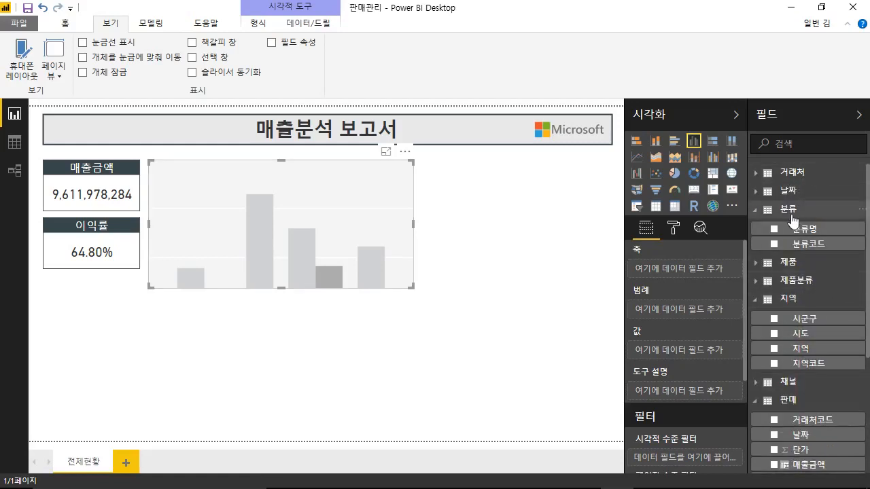
left_click(774, 229)
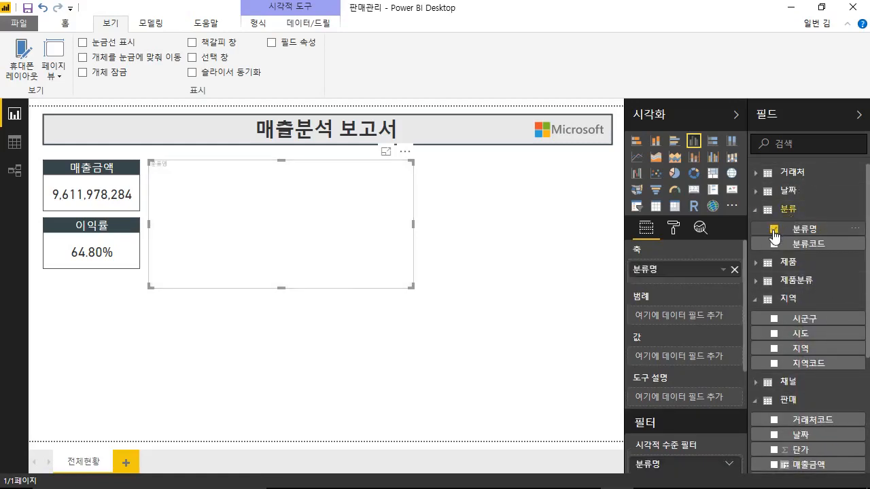
scroll(795, 330, "down", 5)
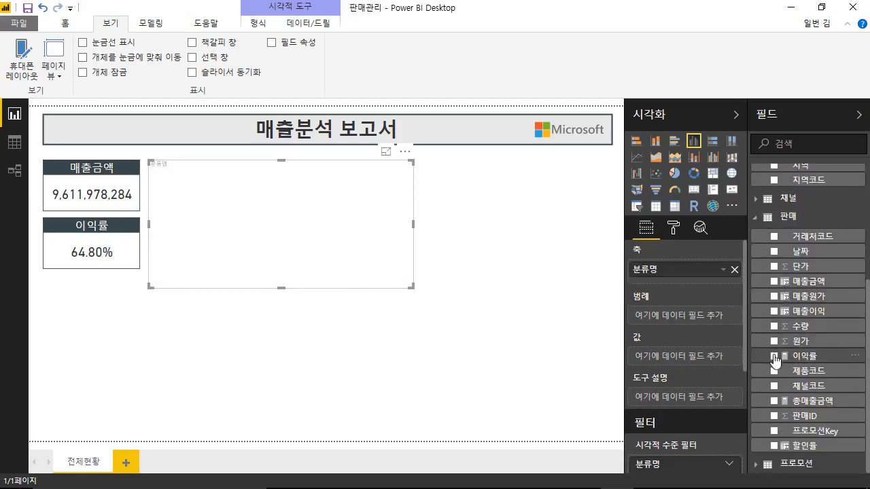
left_click(774, 356)
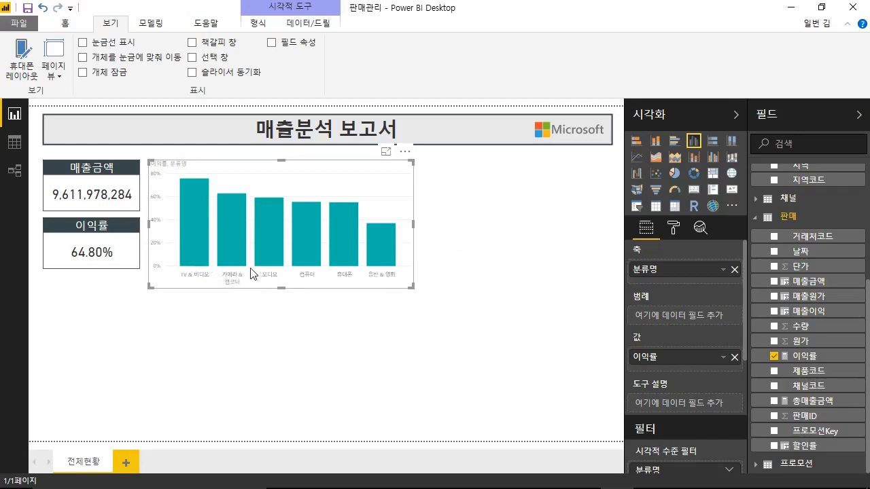
Increase the text size of the column chart's X-axis labels
left_click(672, 230)
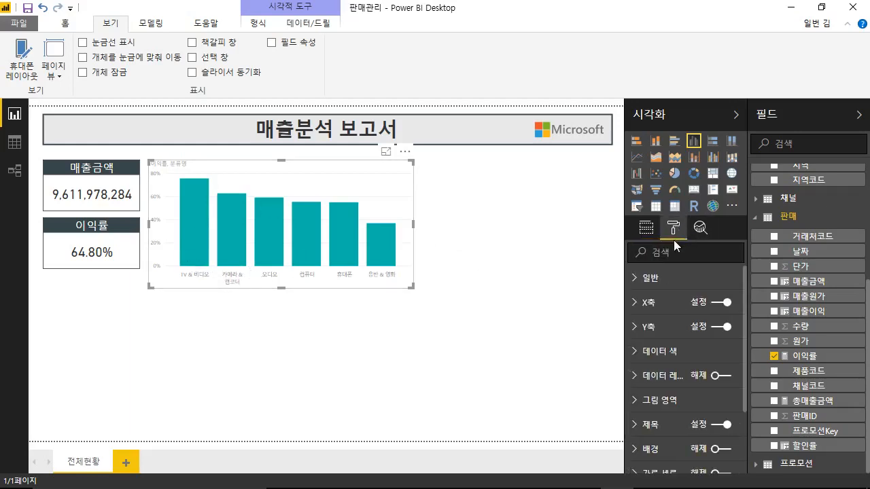
left_click(649, 302)
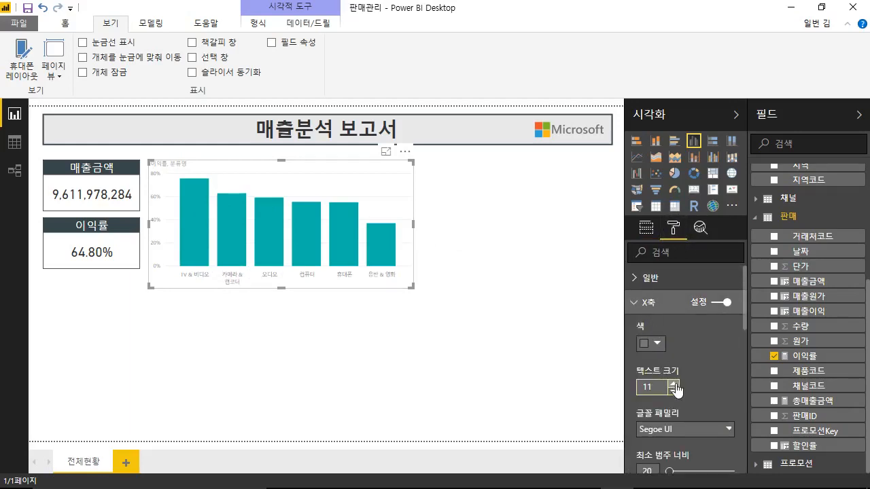
left_click(674, 384)
left_click(673, 384)
left_click(649, 304)
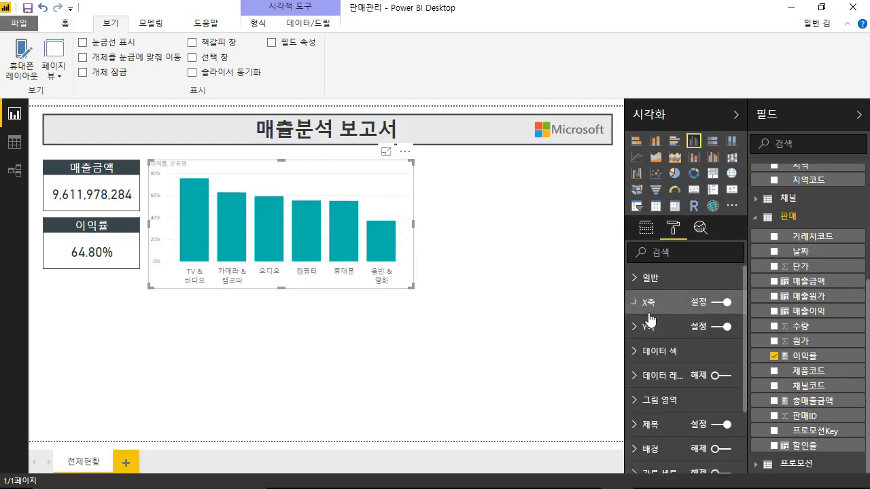
Set the text size of the column chart's Y-axis labels to 14
left_click(649, 326)
scroll(690, 391, "down", 3)
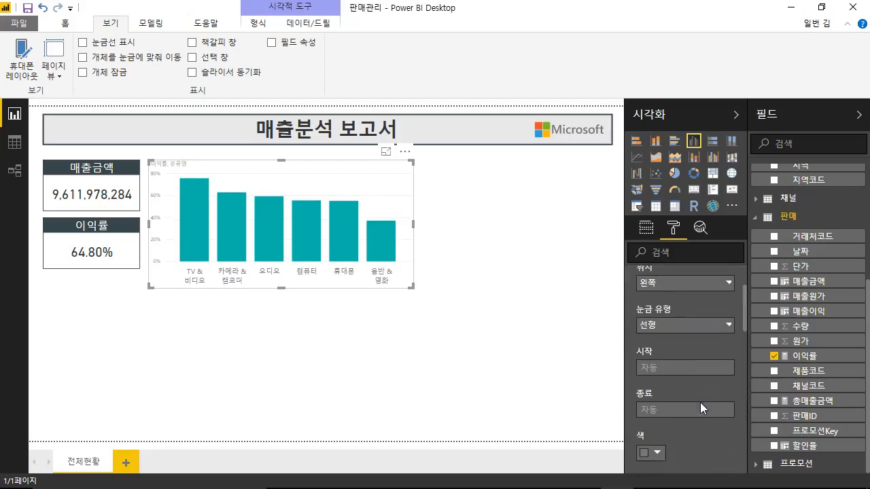
scroll(700, 403, "down", 5)
left_click(674, 372)
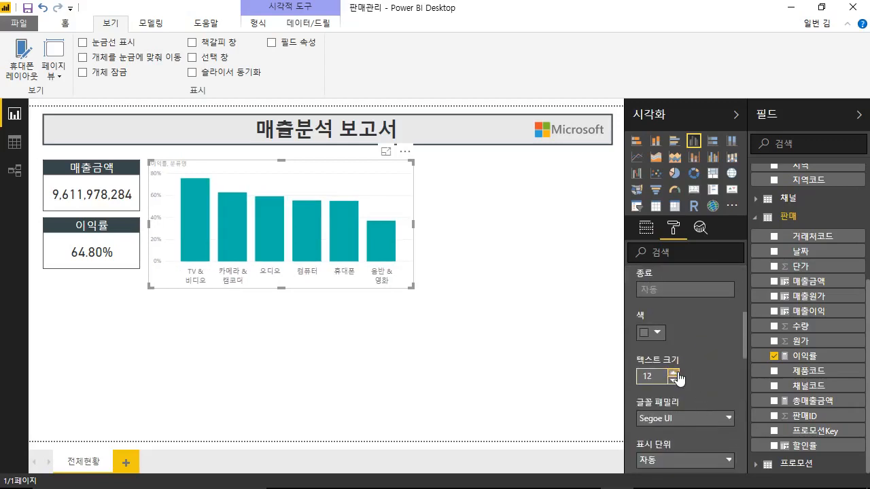
left_click(673, 372)
left_click(674, 372)
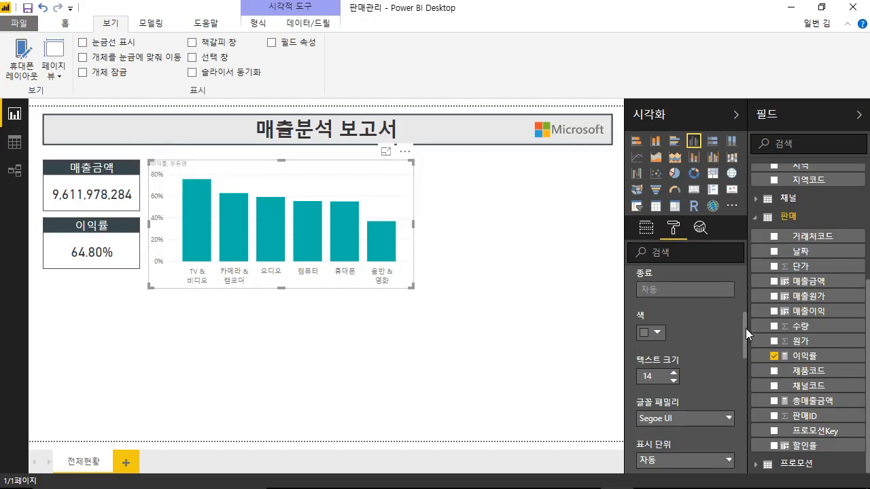
left_click_drag(745, 328, 743, 302)
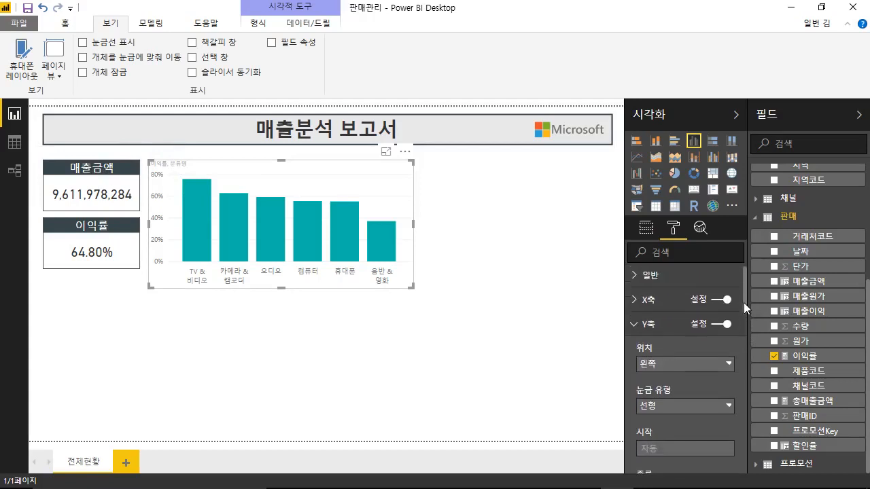
left_click(643, 326)
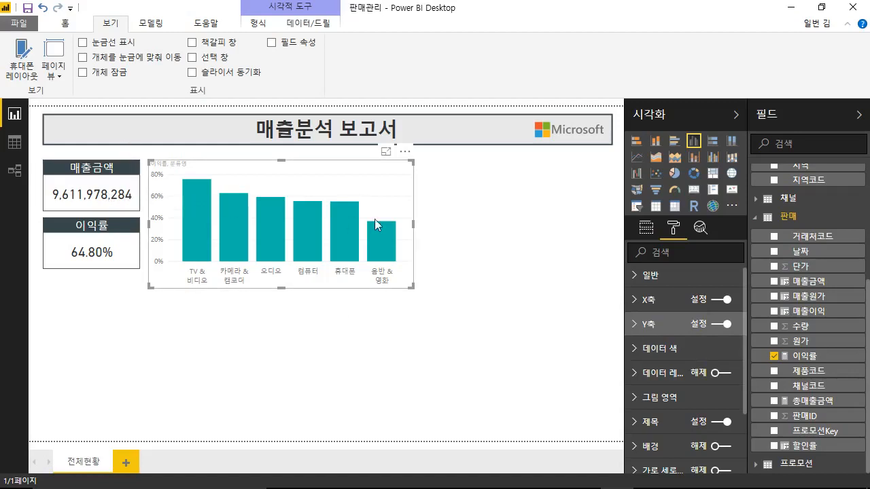
Change the default data color of the chart's columns to a medium gray theme color
left_click(661, 349)
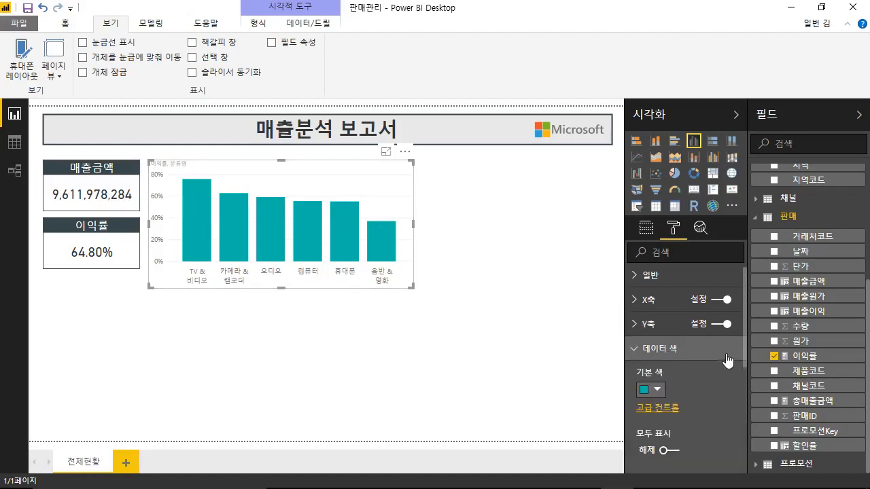
left_click_drag(747, 349, 746, 371)
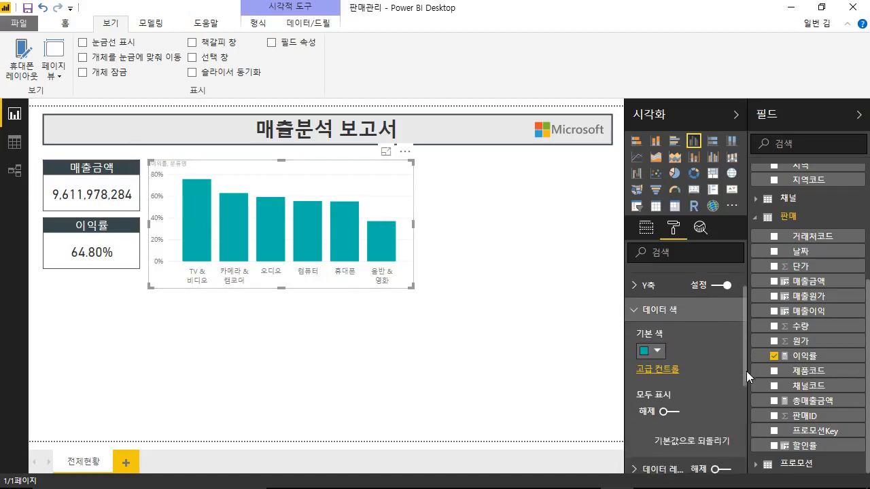
left_click(654, 346)
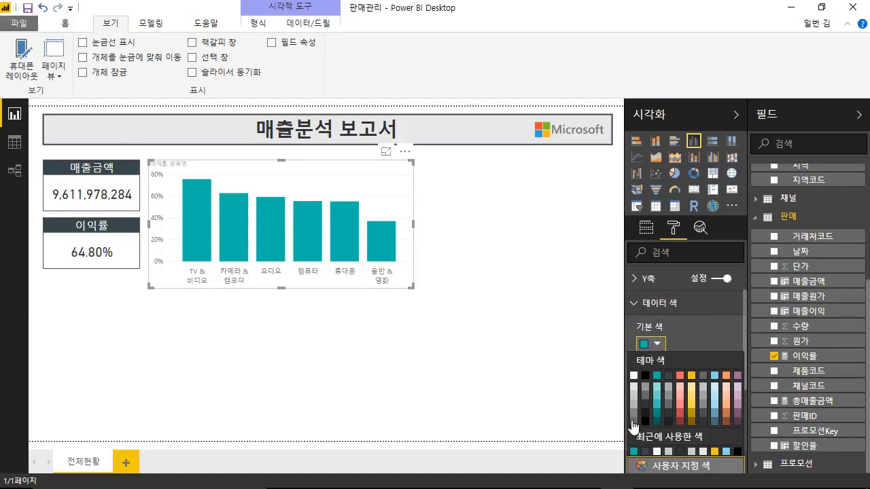
left_click(632, 421)
left_click(651, 343)
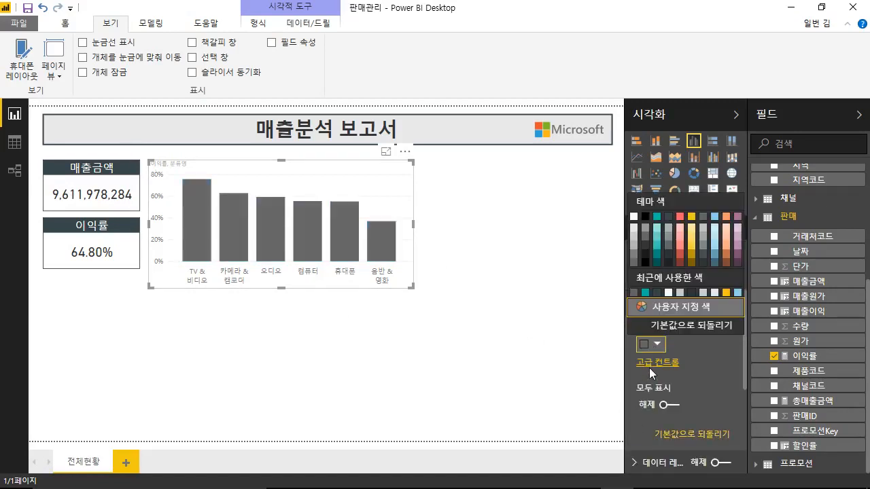
left_click(648, 237)
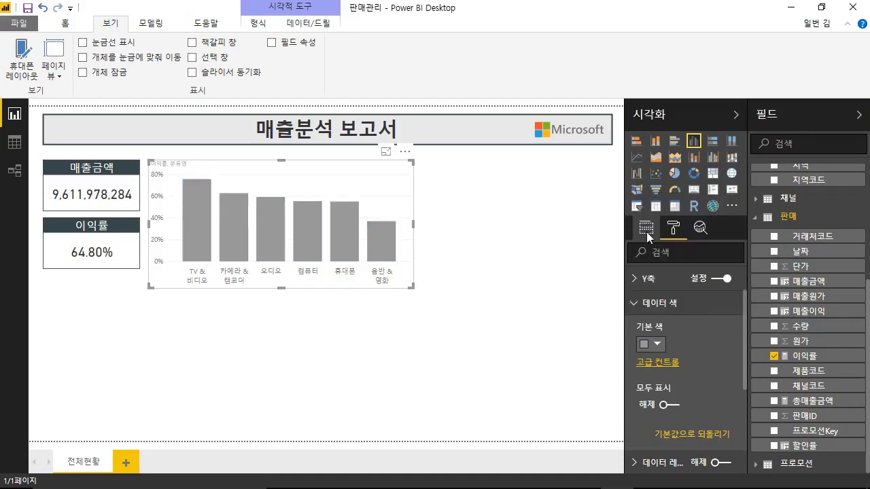
Show individual data colors for all categories and color the TV & 비디오 column with the coral red theme color
left_click(667, 405)
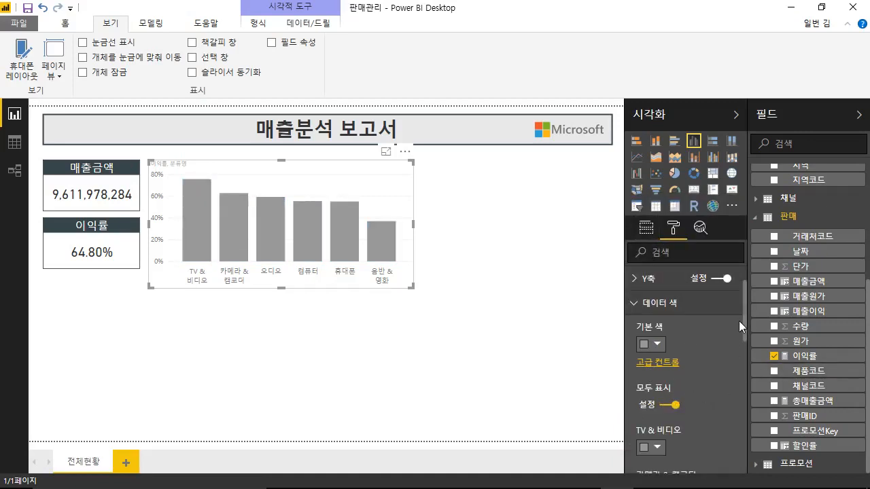
left_click_drag(744, 317, 745, 336)
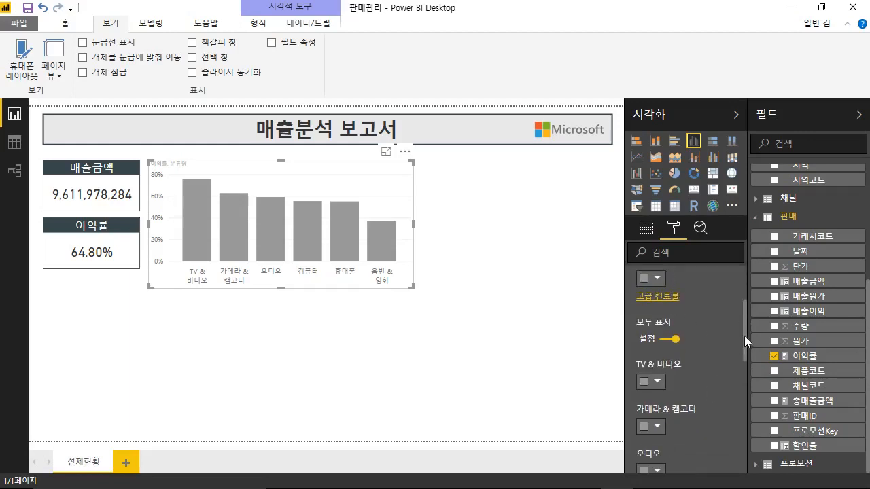
left_click_drag(744, 336, 744, 359)
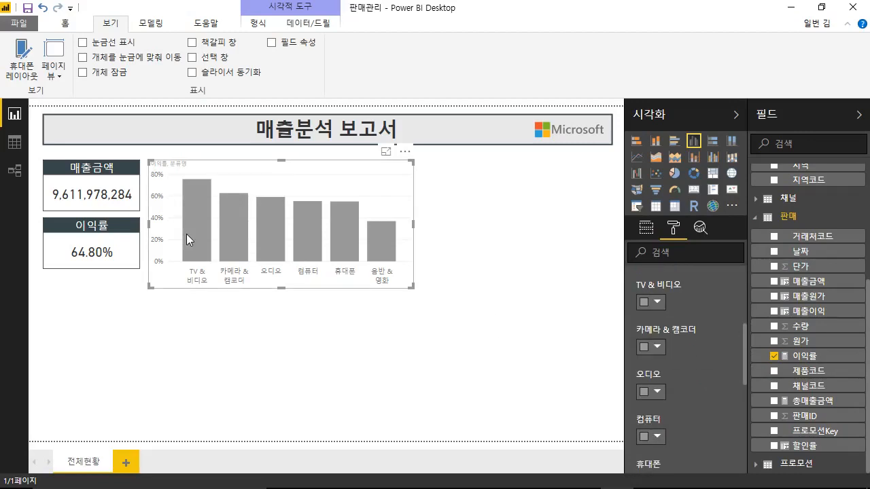
mouse_move(186, 234)
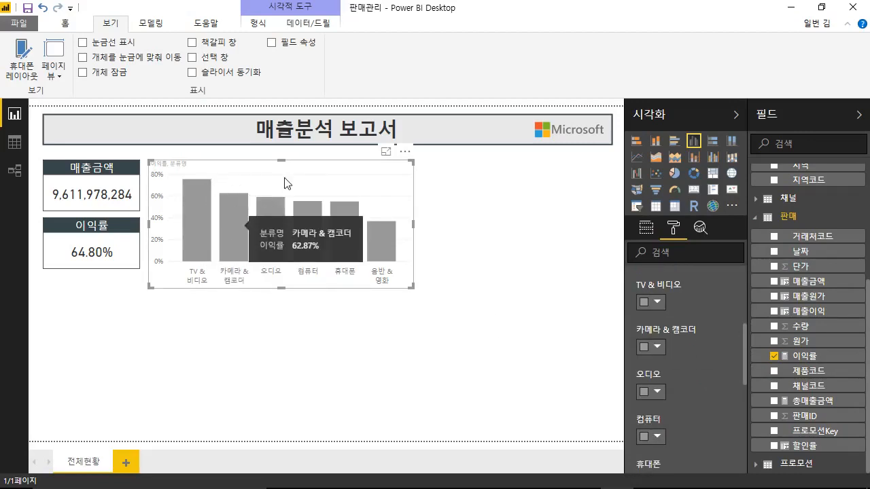
mouse_move(374, 220)
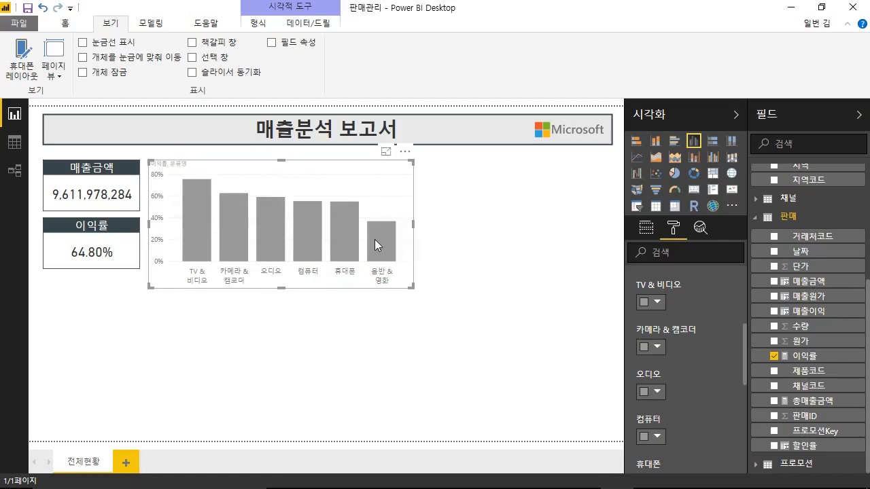
mouse_move(373, 257)
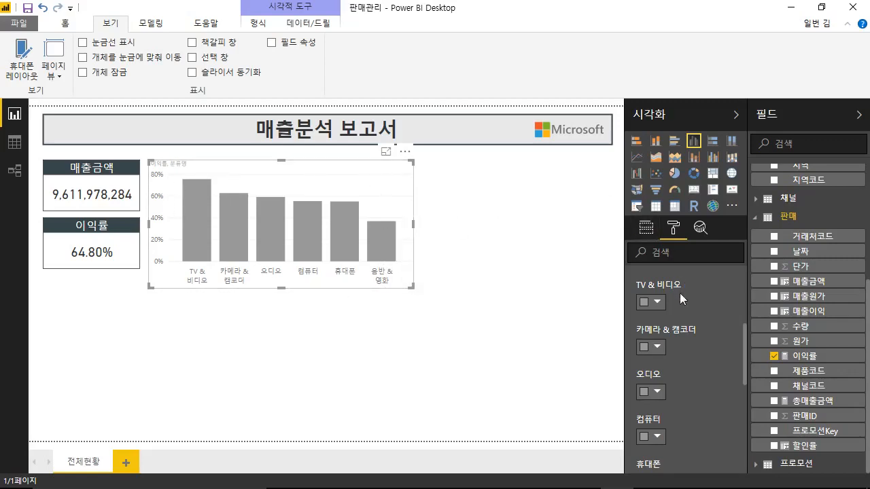
left_click(656, 304)
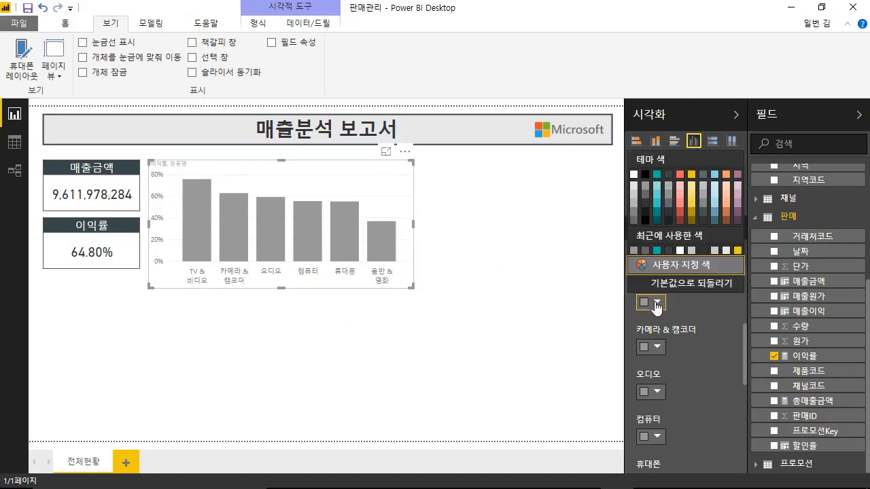
left_click(679, 178)
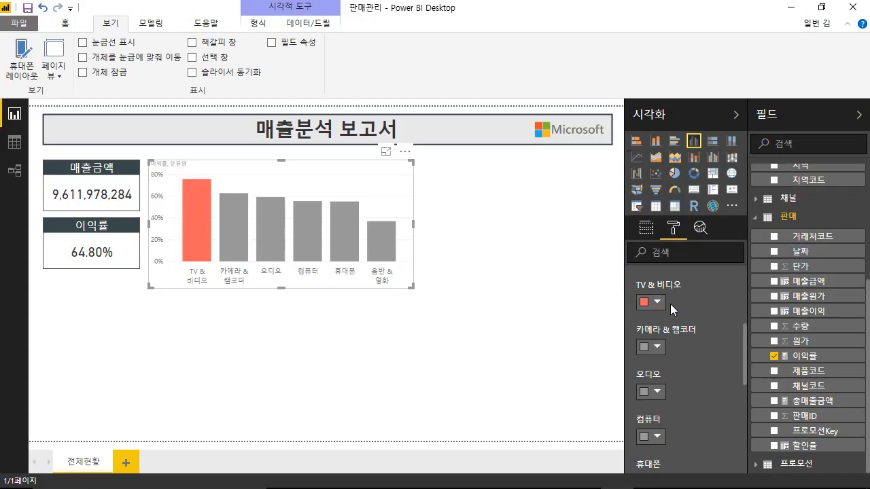
scroll(696, 337, "up", 2)
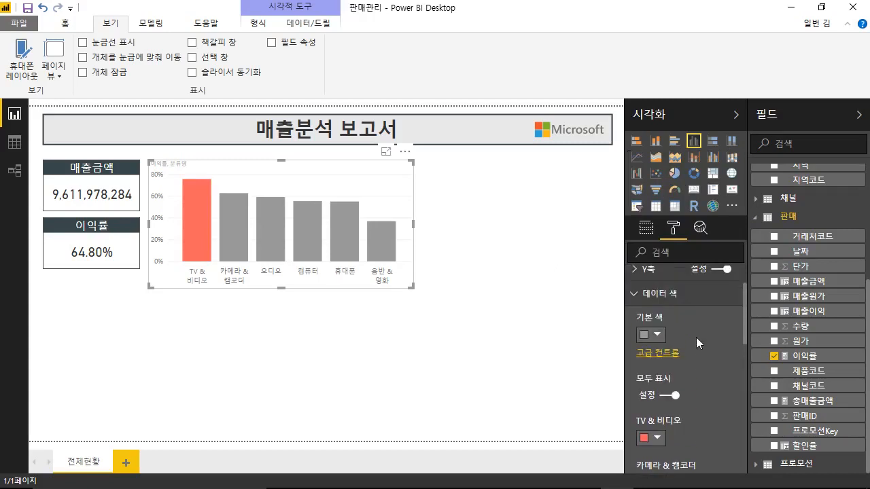
left_click(665, 297)
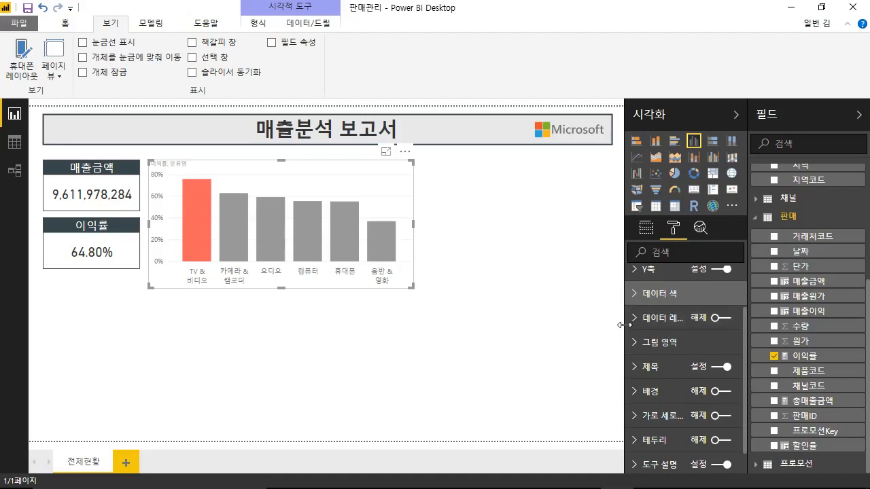
Turn on data labels for the profit-rate column chart and set their text size to 11
mouse_move(624, 326)
left_mouse_down()
mouse_move(602, 330)
mouse_move(616, 331)
mouse_move(609, 327)
left_mouse_up()
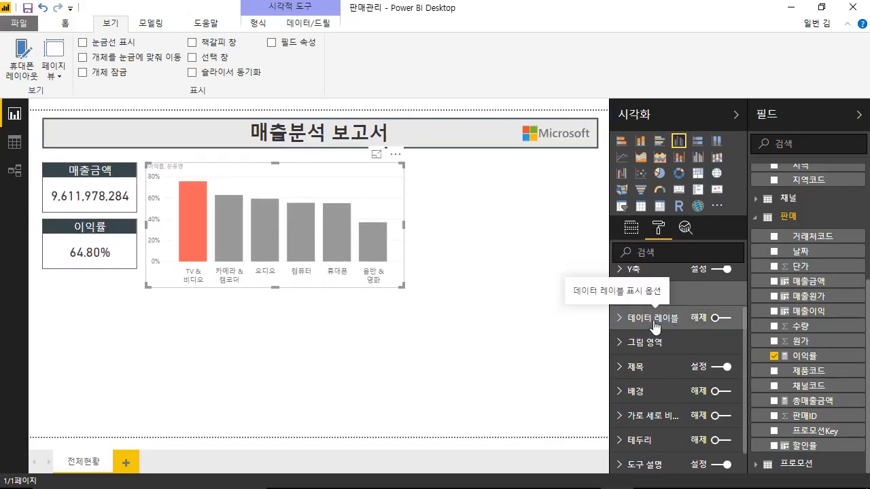
left_click(723, 318)
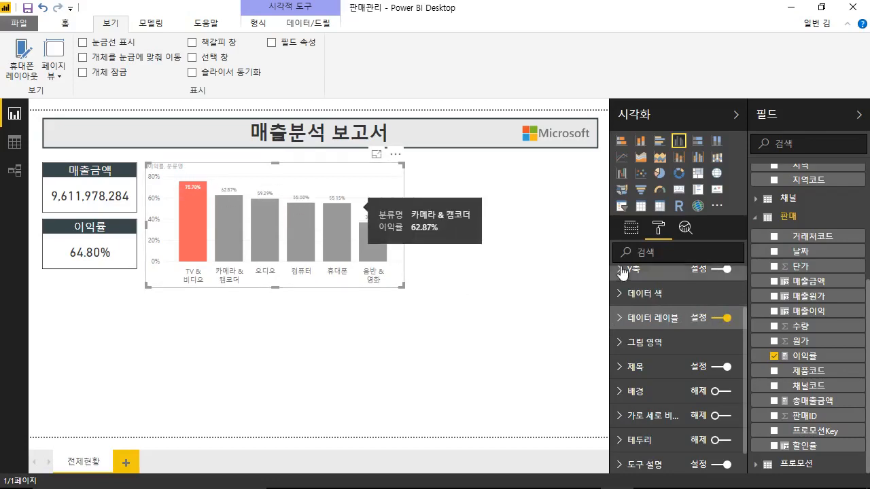
left_click(654, 318)
scroll(686, 435, "down", 5)
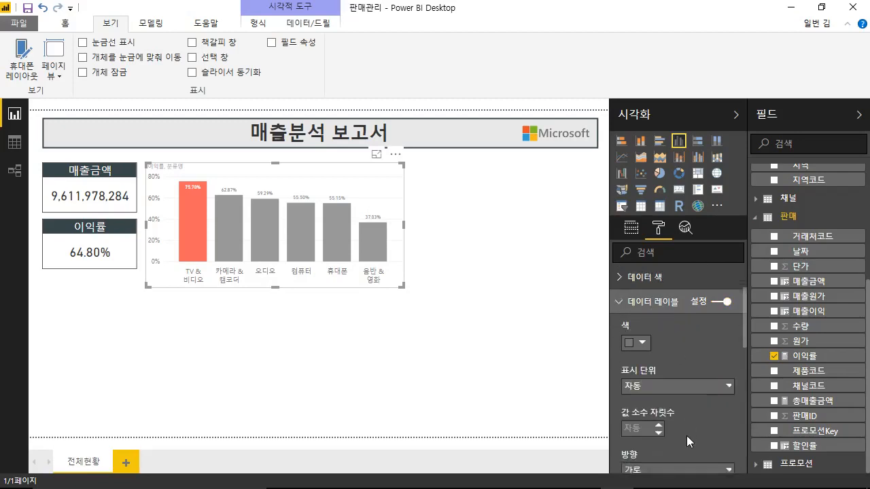
scroll(669, 435, "down", 3)
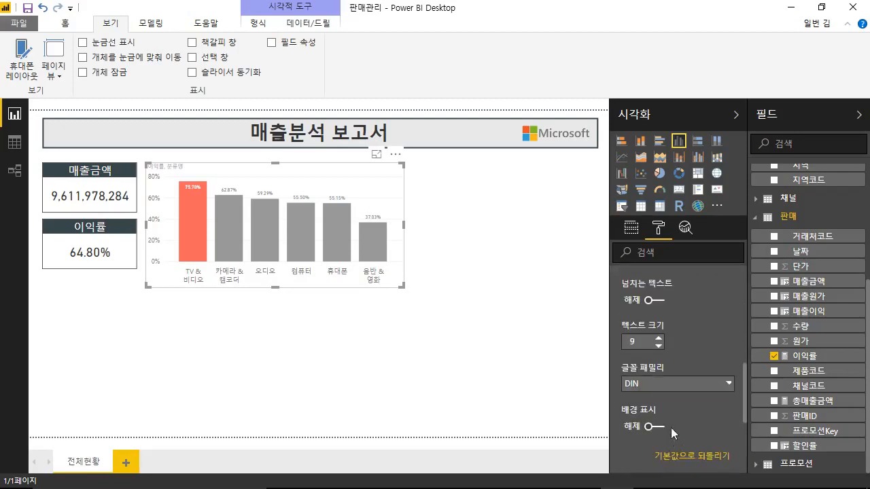
left_click(659, 339)
scroll(671, 416, "down", 2)
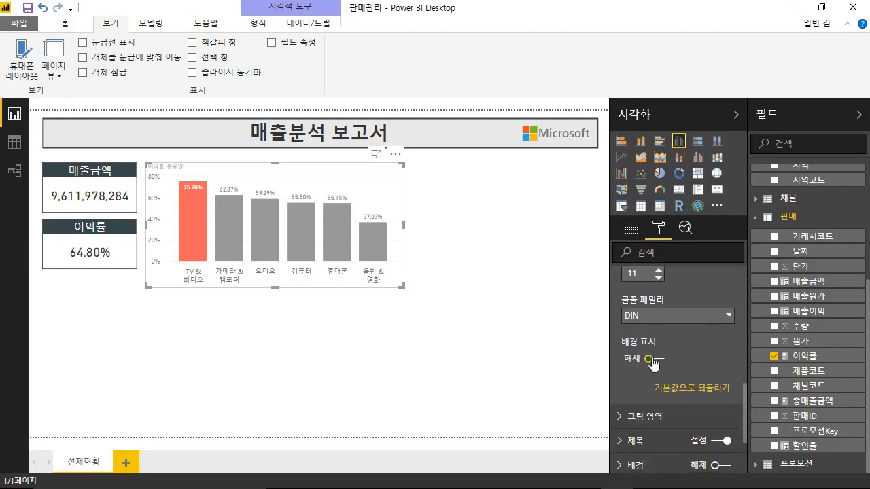
Show a background behind the column chart's data labels and lower its transparency to about 57%
left_click(654, 359)
scroll(665, 371, "down", 3)
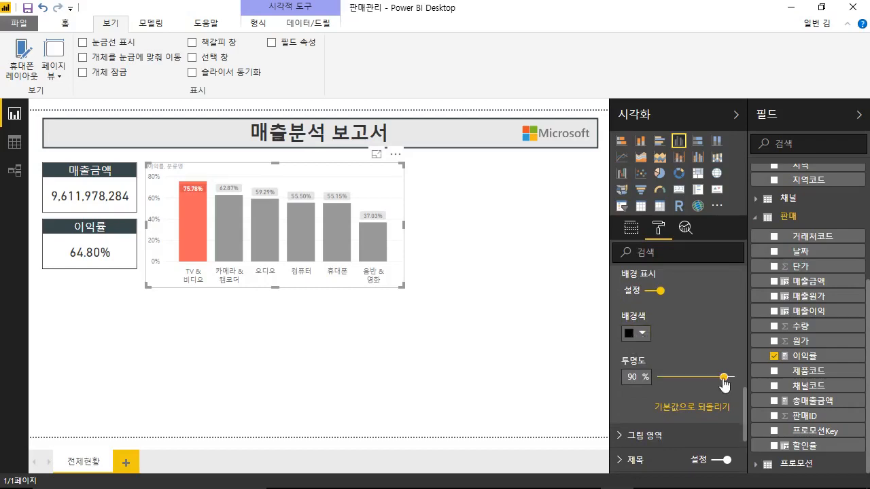
left_click_drag(723, 377, 701, 378)
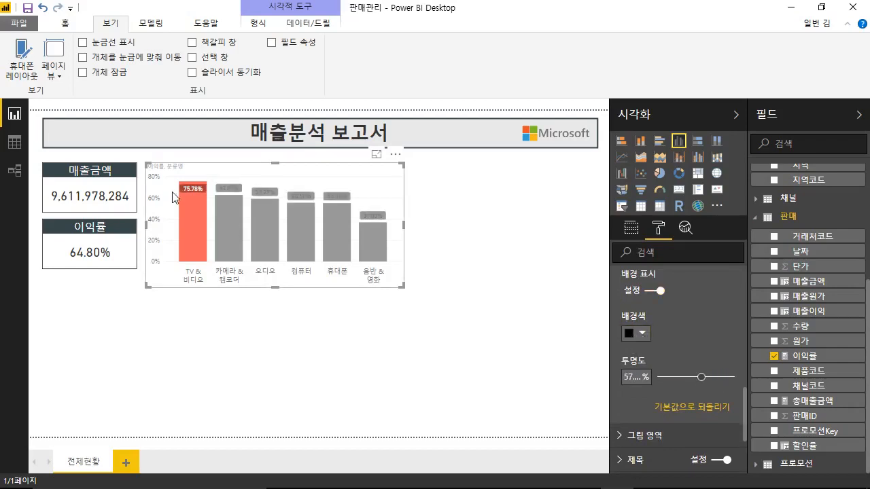
Set the position of the column chart's data labels to 안쪽 끝에 (inside end)
scroll(677, 348, "up", 5)
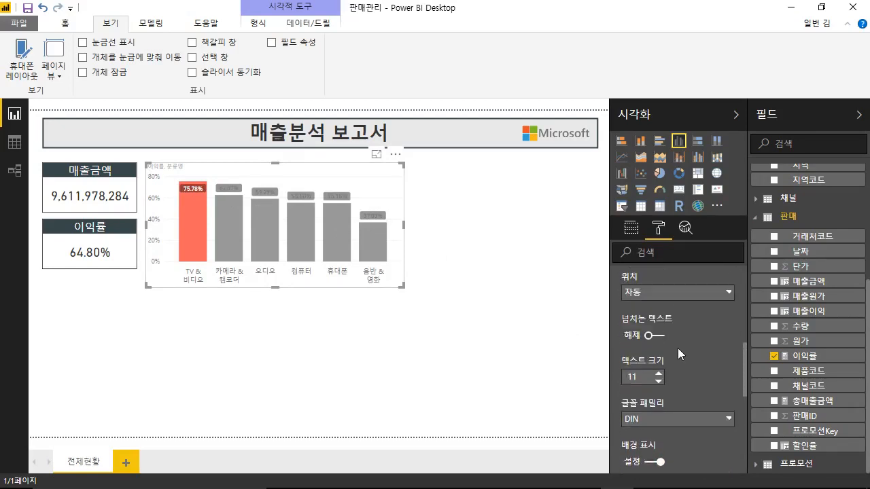
left_click(663, 327)
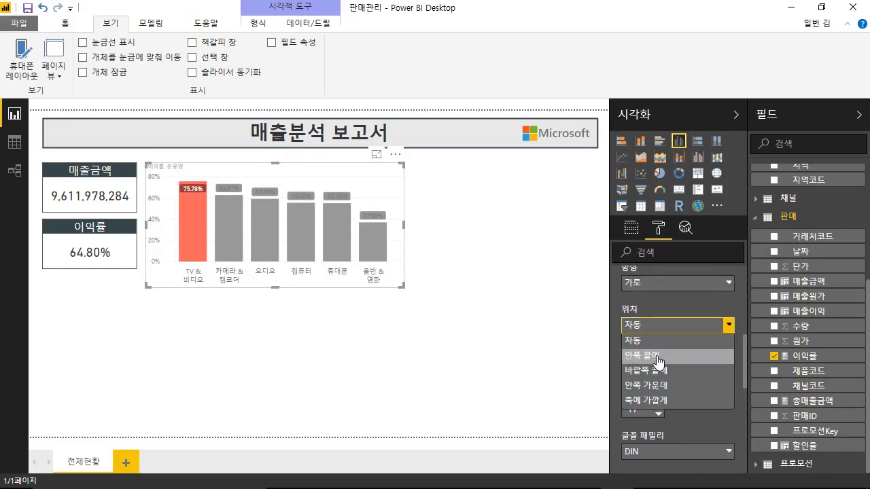
left_click(657, 360)
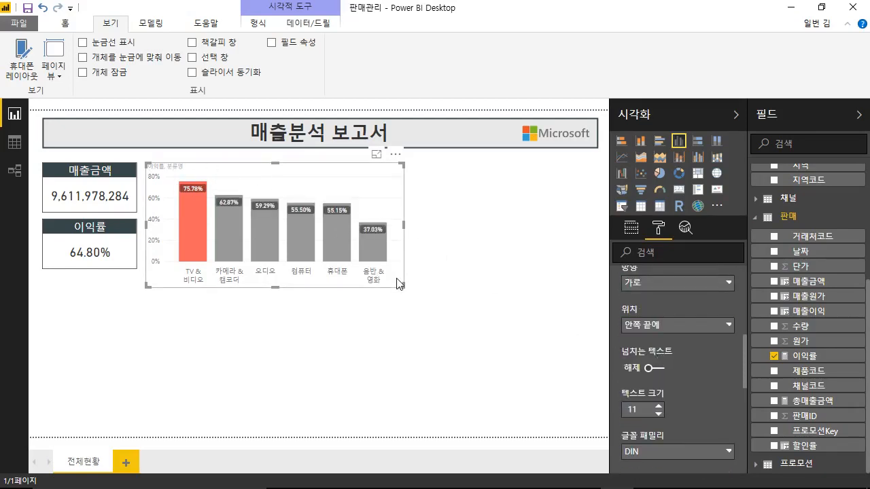
left_click(676, 326)
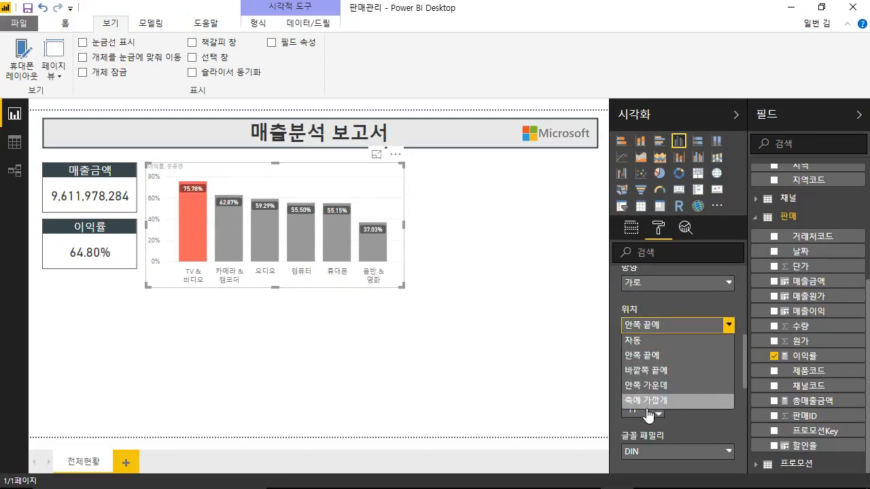
left_click(723, 426)
scroll(722, 396, "up", 5)
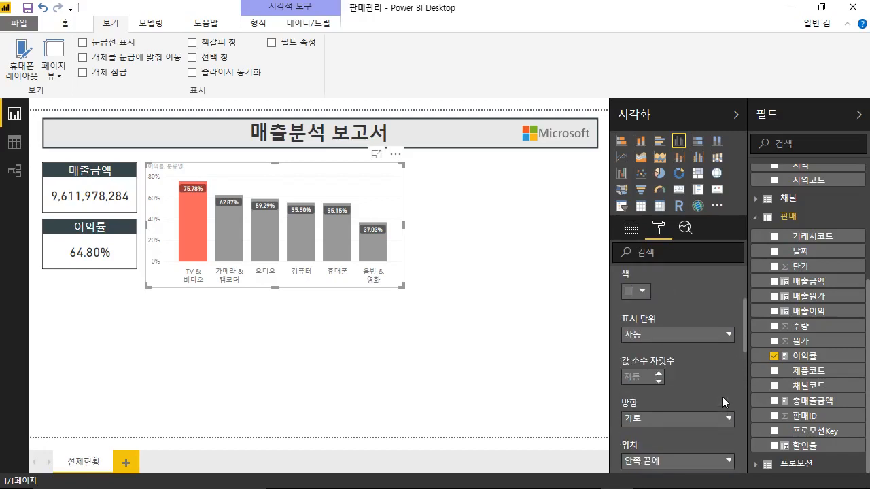
scroll(719, 393, "up", 2)
left_click(649, 378)
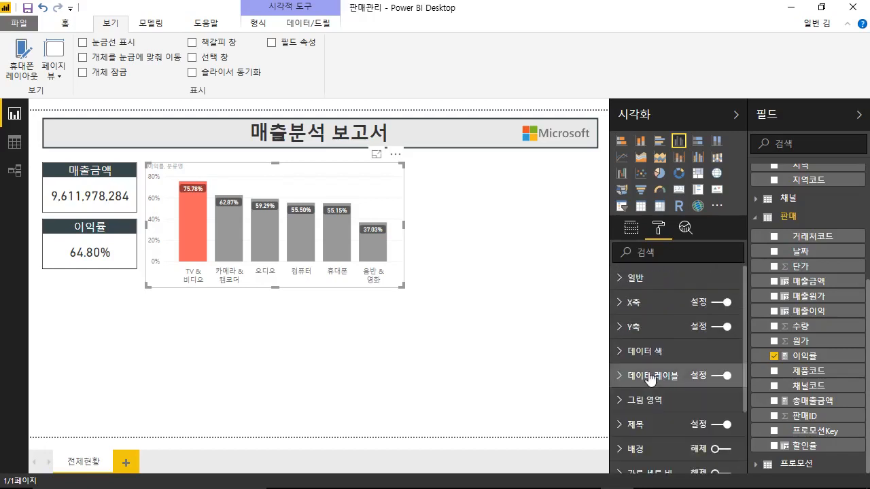
Try the profit-rate chart as a clustered bar chart, return it to clustered columns, and switch it to stacked columns
scroll(671, 407, "down", 3)
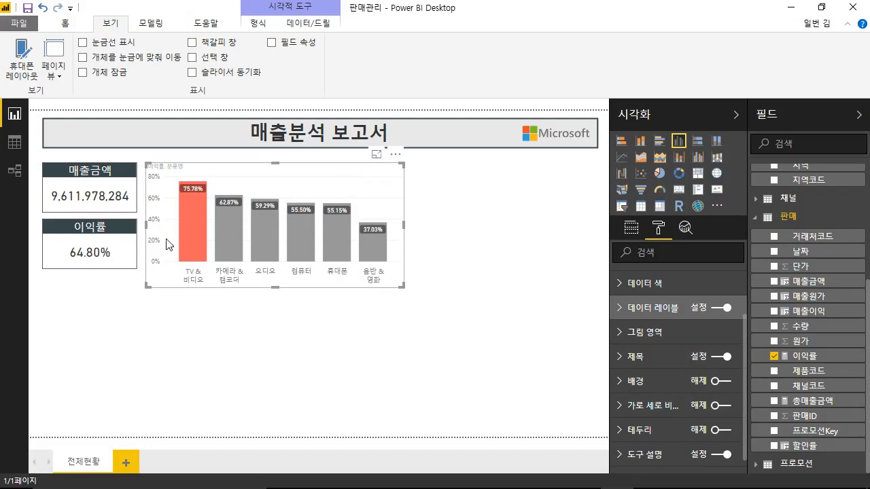
mouse_move(304, 254)
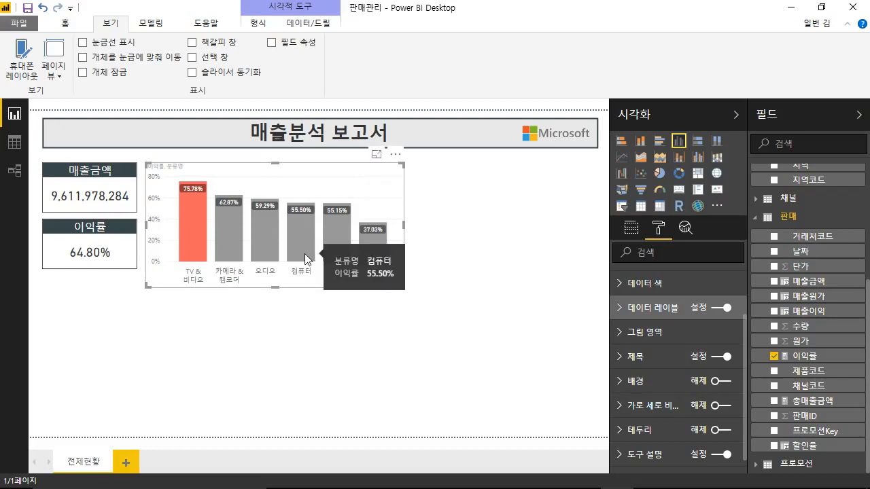
left_click(659, 142)
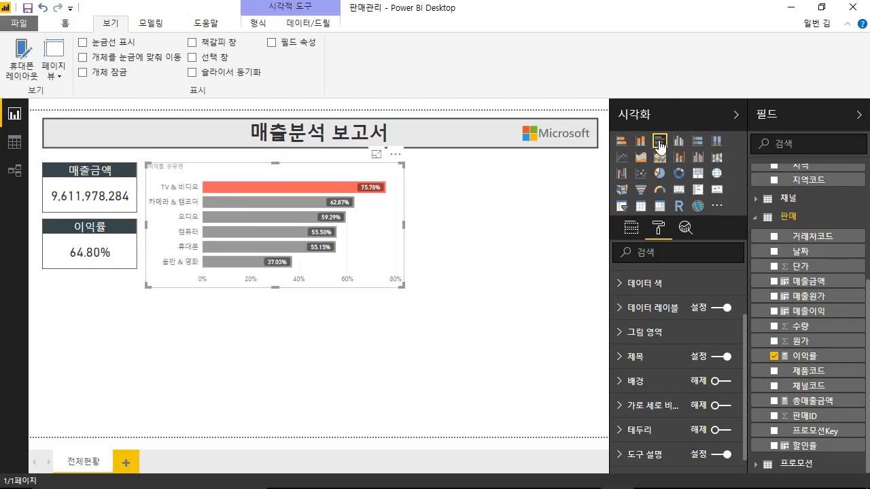
left_click(678, 143)
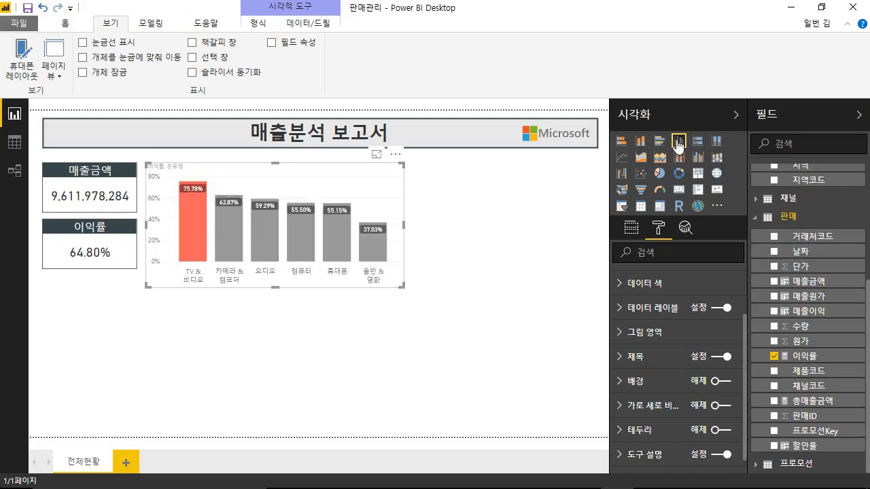
left_click(641, 143)
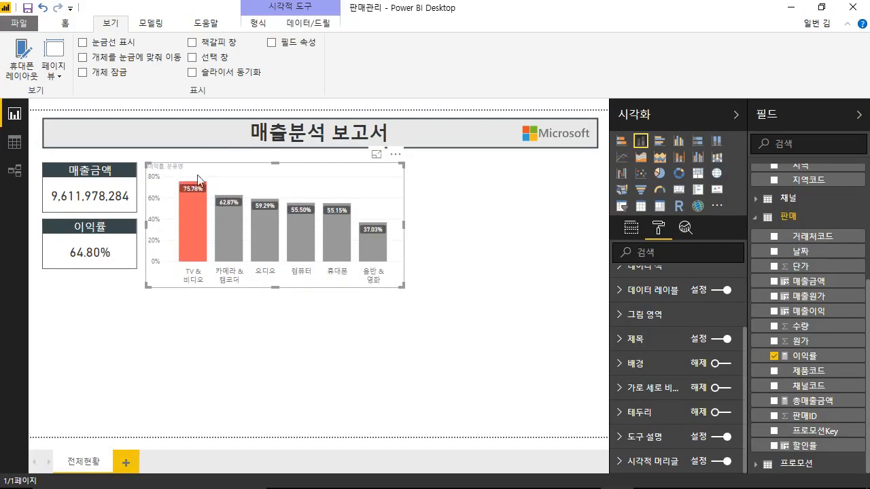
Try splitting the stacked columns with the 채널 field as legend and remove that field again
left_click(754, 219)
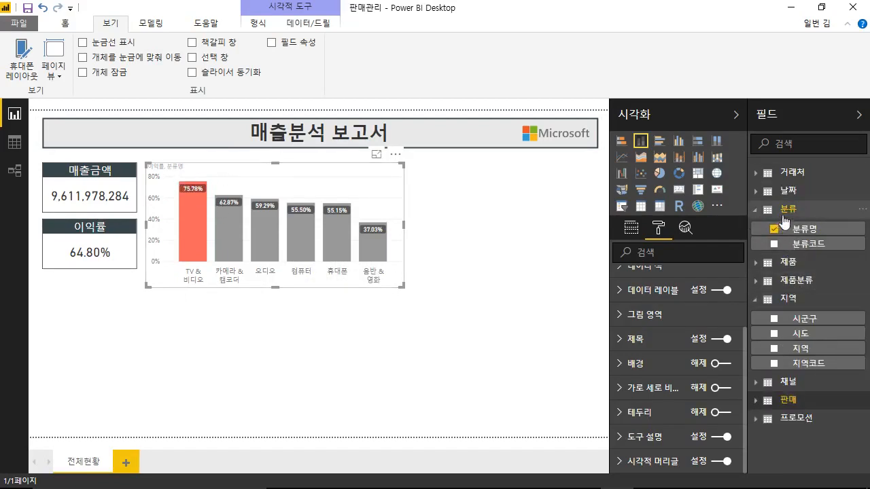
left_click(755, 209)
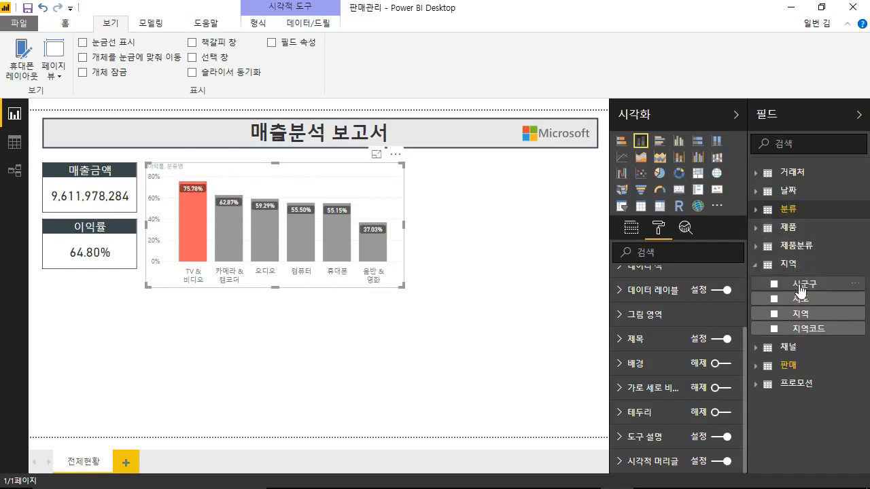
left_click(756, 346)
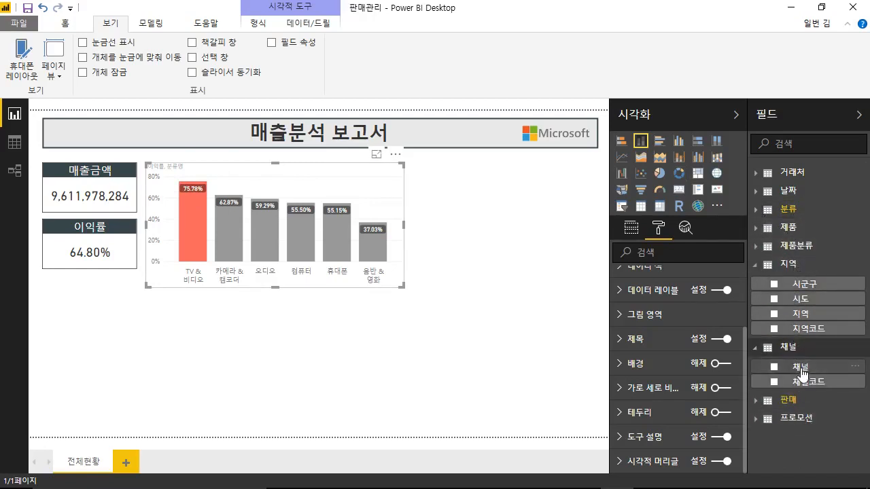
left_click(627, 229)
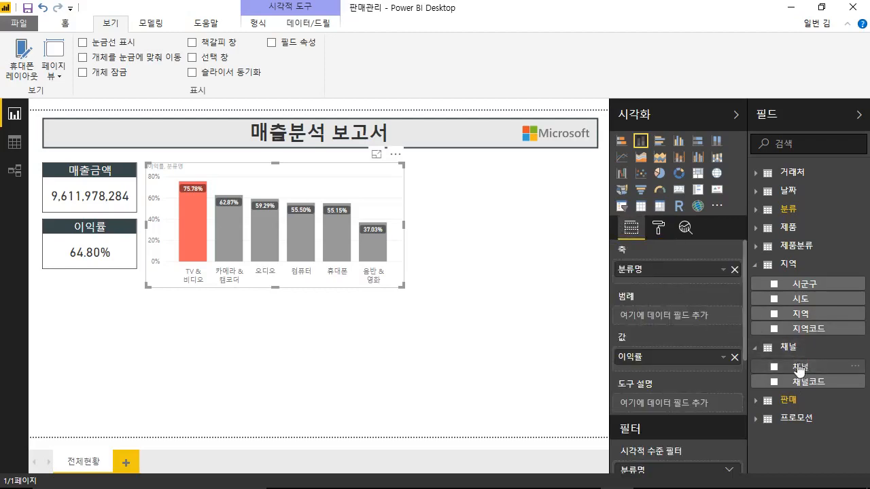
left_click_drag(775, 367, 689, 318)
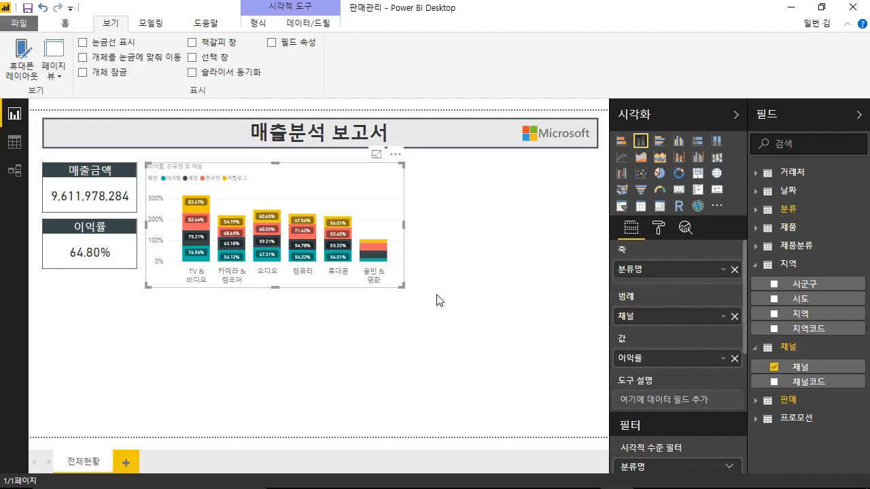
left_click(734, 317)
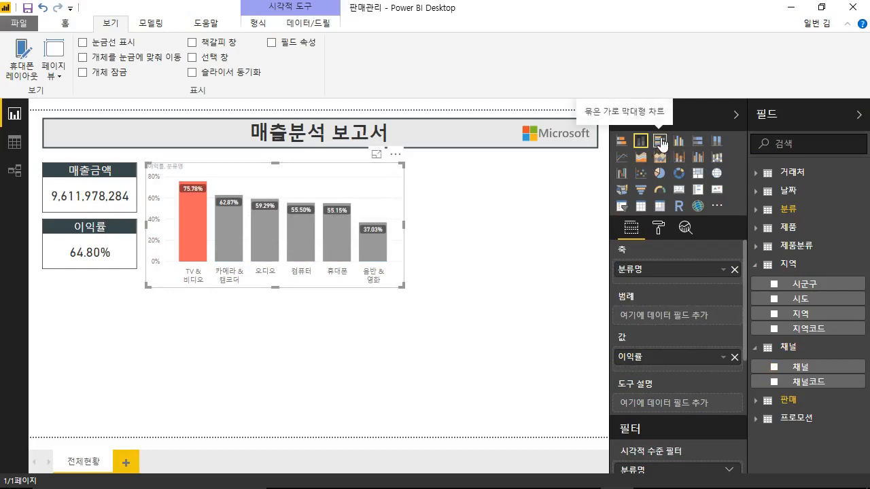
Convert the profit-rate chart to a clustered bar chart
left_click(659, 141)
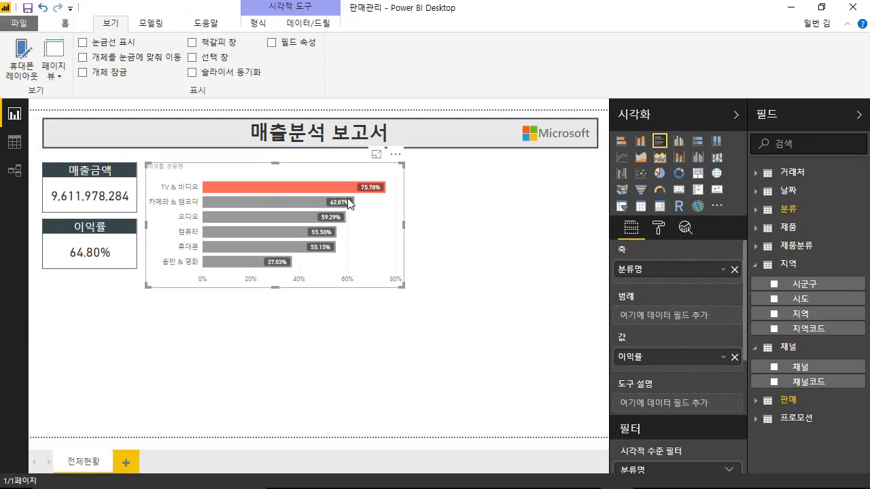
mouse_move(350, 204)
mouse_move(368, 189)
Sort the profit-rate bar chart by 분류명 in ascending order
left_click(395, 155)
mouse_move(427, 265)
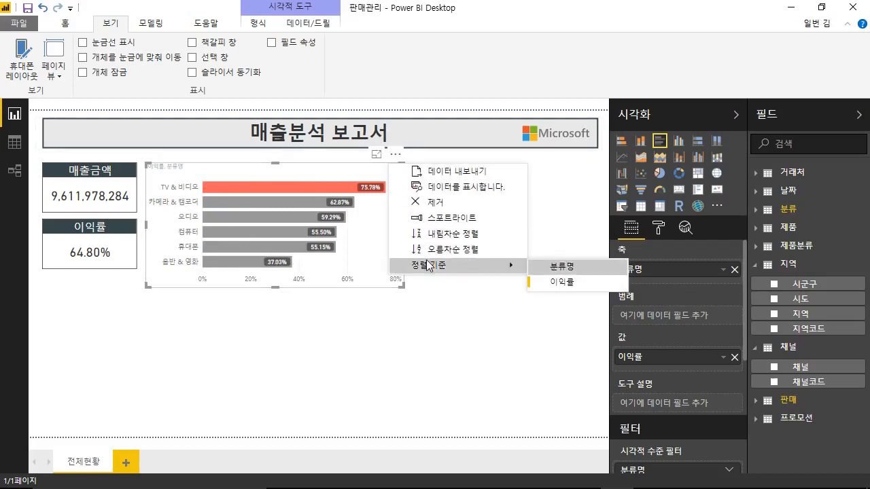
left_click(555, 272)
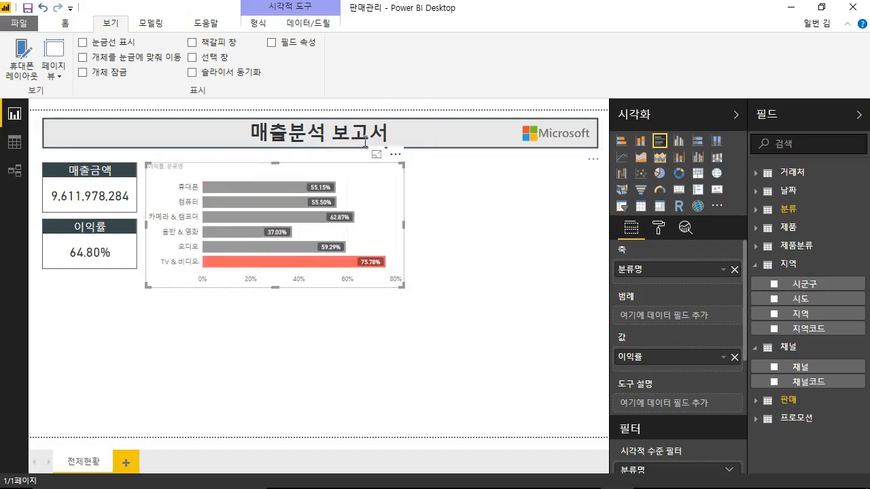
left_click(396, 154)
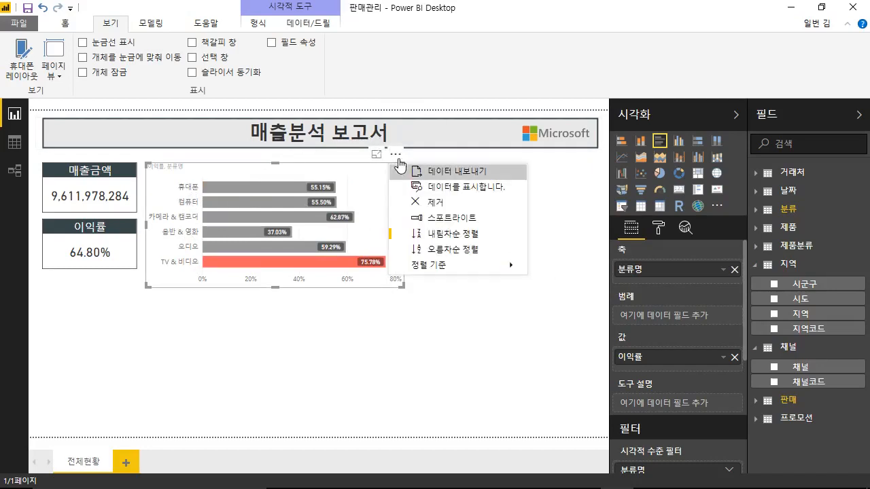
left_click(423, 250)
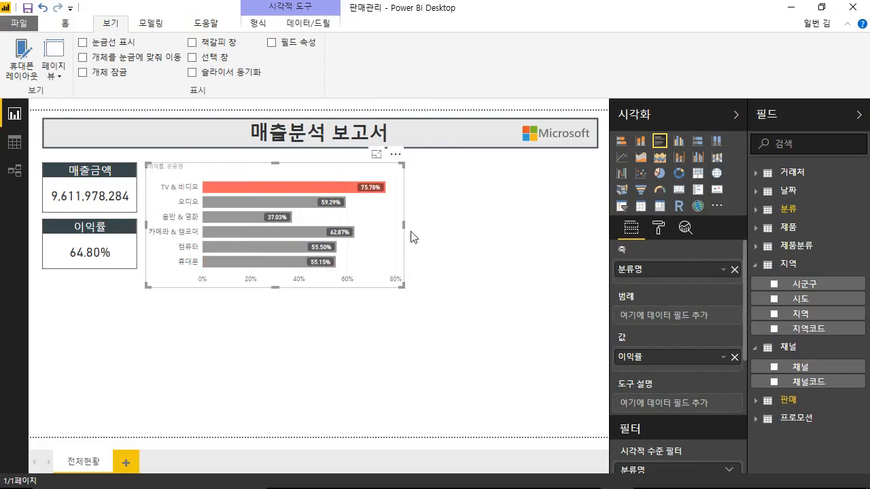
left_click(396, 154)
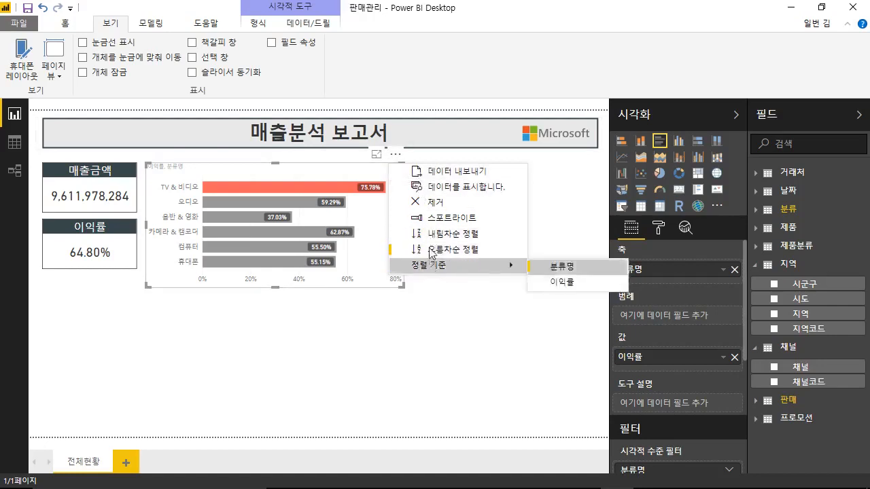
Add a separate pie chart to the page with 연도 from the 날짜 table as its legend
left_click(255, 376)
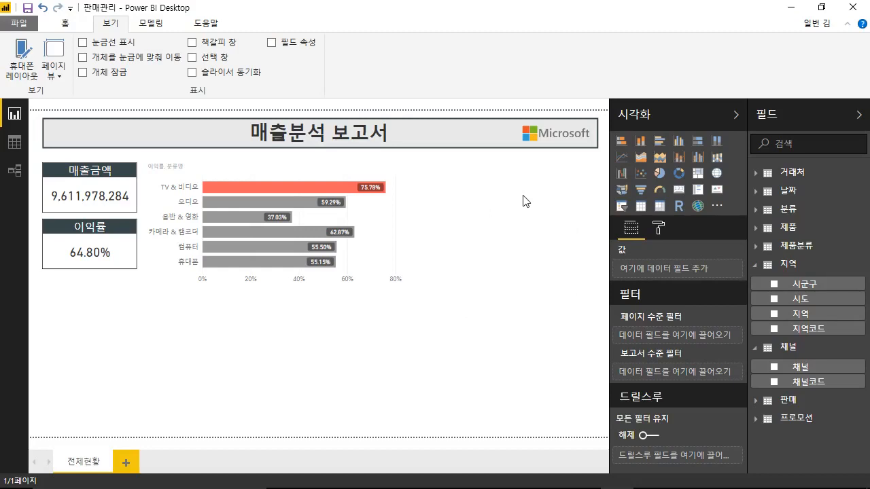
left_click(659, 178)
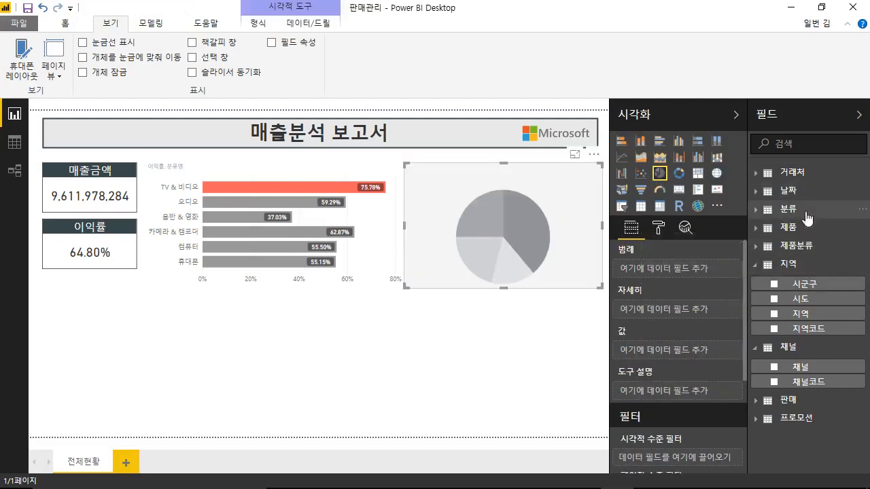
left_click(799, 192)
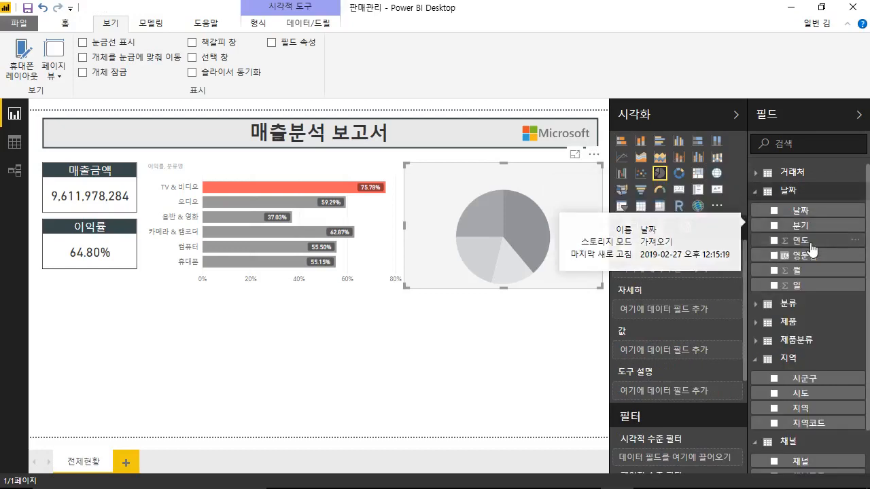
left_click_drag(807, 242, 714, 268)
Add 매출금액 from the 판매 table as the value of the yearly pie chart
scroll(813, 377, "down", 1)
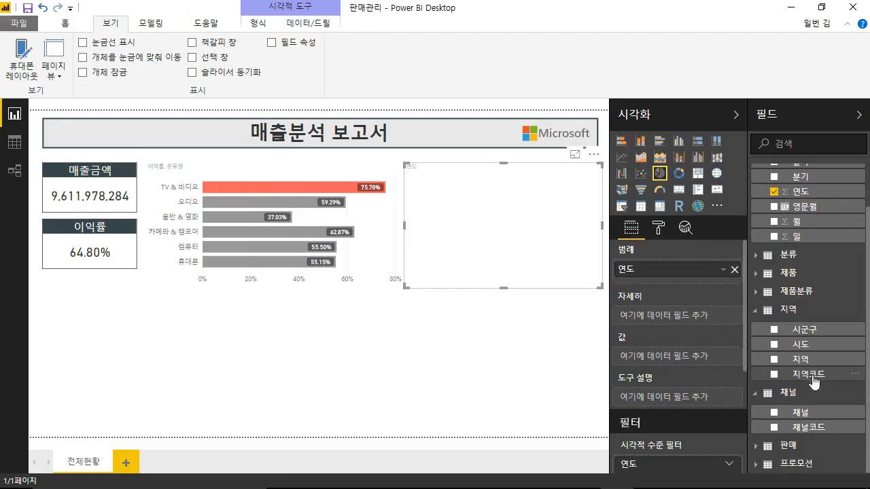
left_click(796, 446)
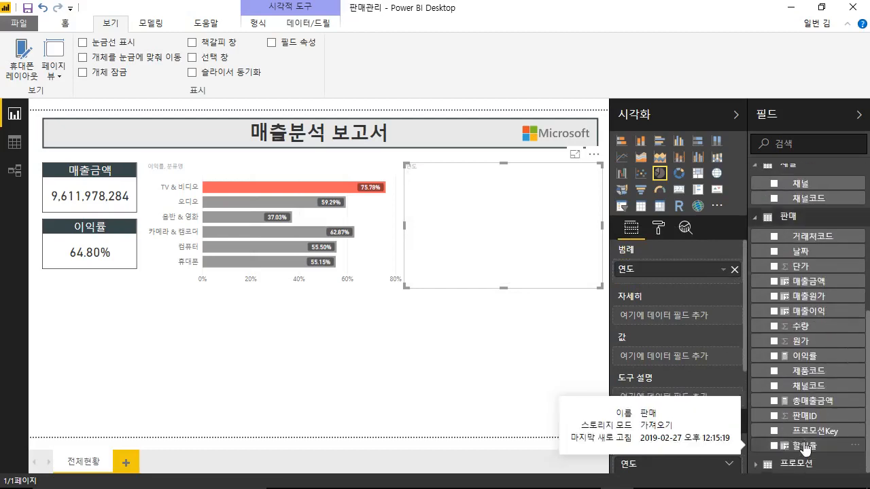
left_click_drag(801, 282, 688, 360)
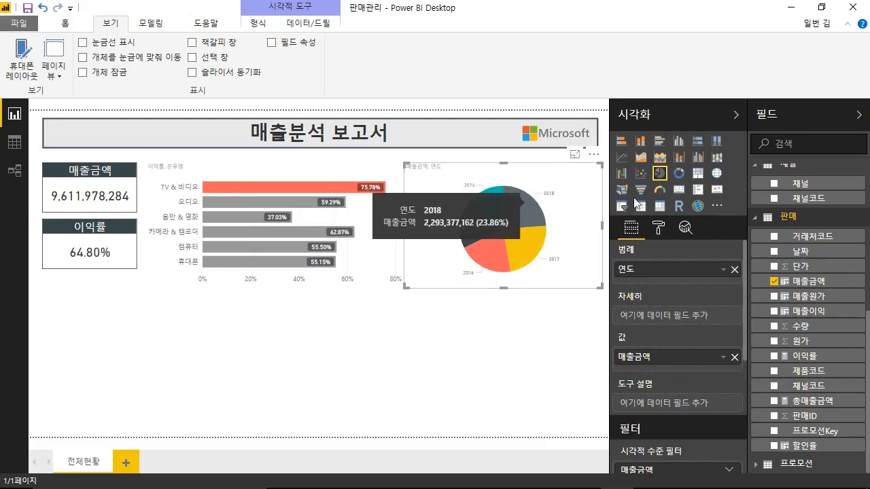
Set the pie chart's detail label style to 범주, 총 퍼센트
left_click(658, 230)
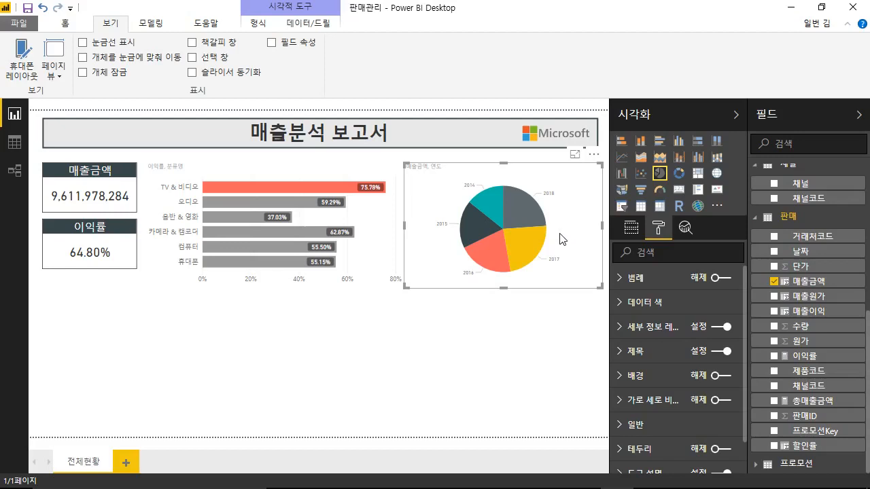
left_click(650, 329)
left_click(653, 367)
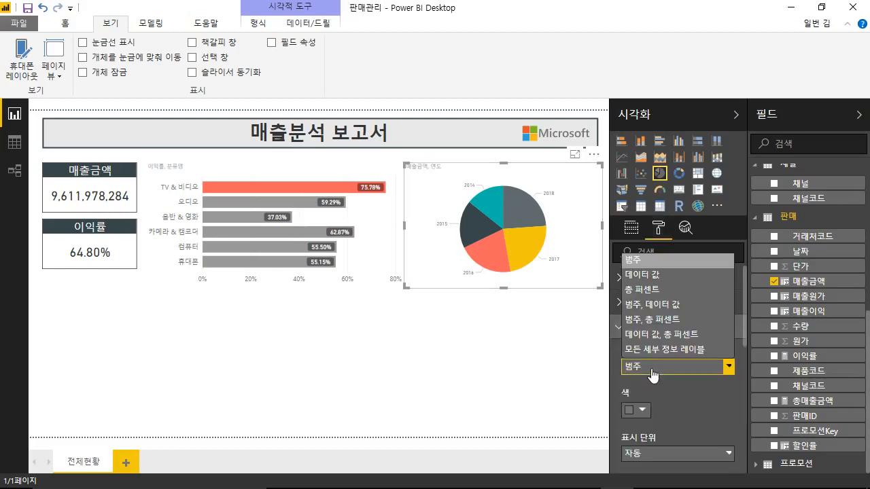
left_click(657, 321)
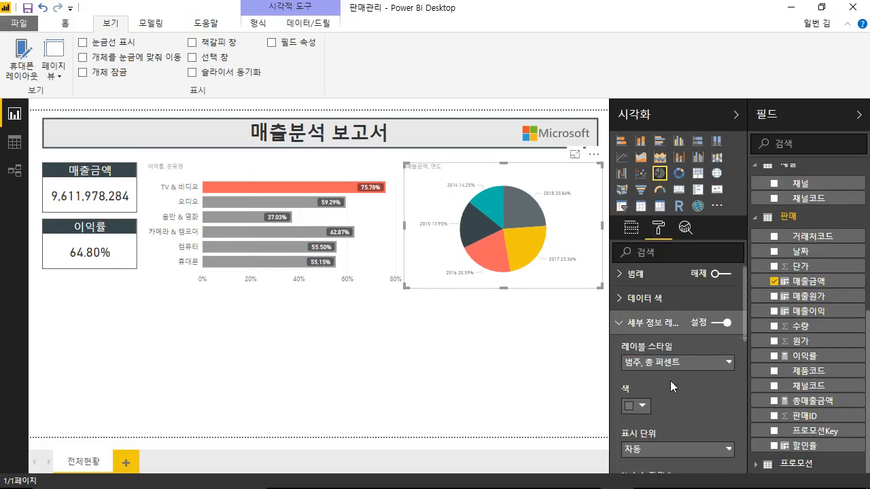
Increase the text size of the pie chart's detail labels to 14
scroll(670, 381, "down", 4)
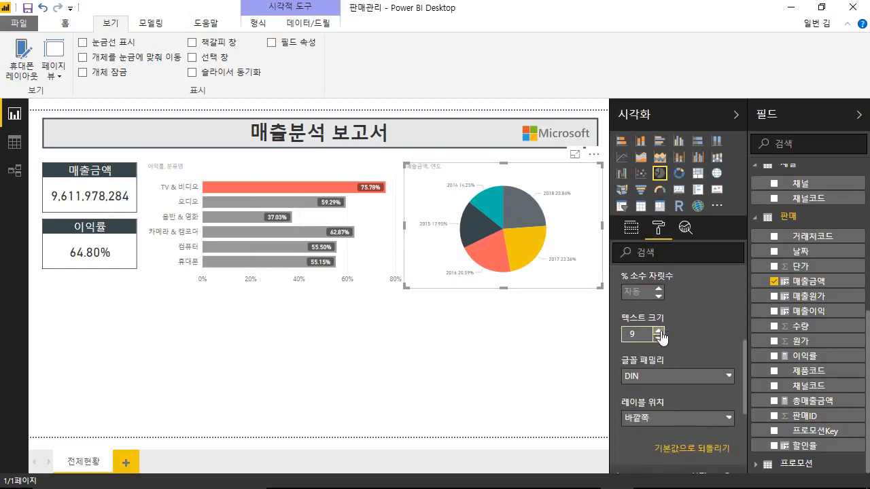
left_click(658, 330)
left_click(658, 331)
left_click(658, 331)
left_click(658, 332)
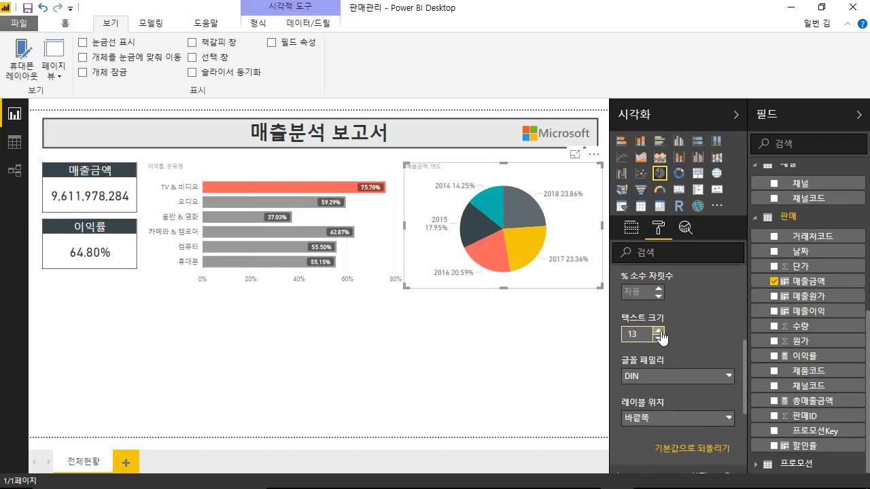
left_click(658, 332)
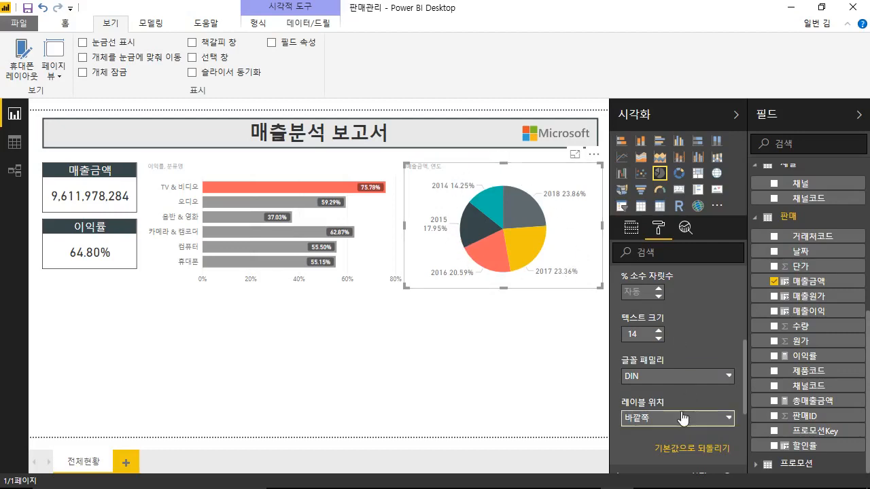
Try the label positions 안쪽, 바깥쪽 우선 and 안쪽 우선 on the pie chart and return to 바깥쪽
left_click(730, 423)
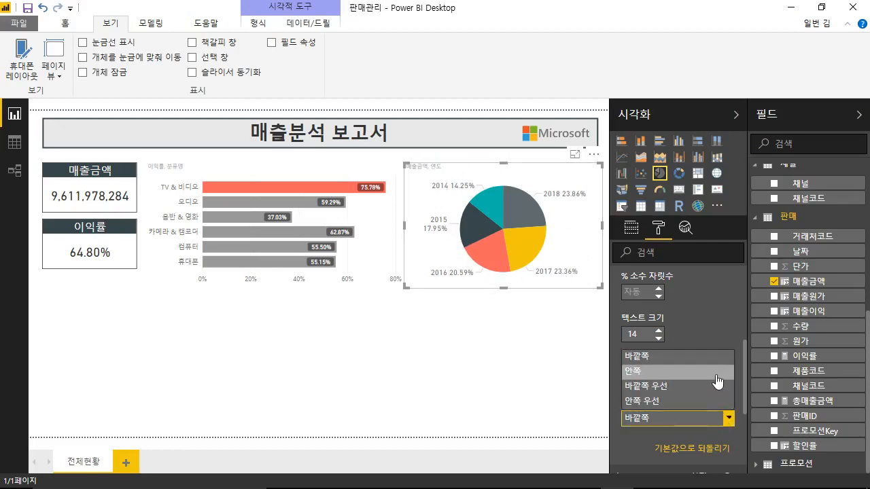
left_click(718, 375)
left_click(712, 420)
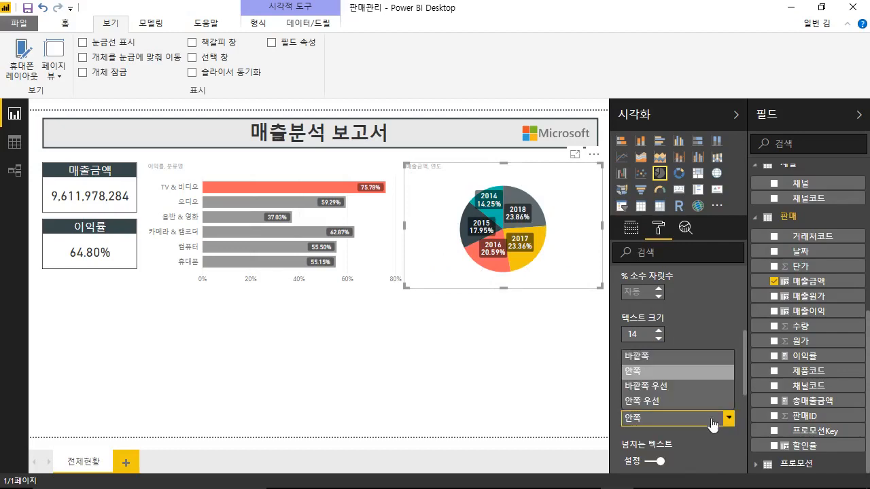
left_click_drag(745, 374, 745, 392)
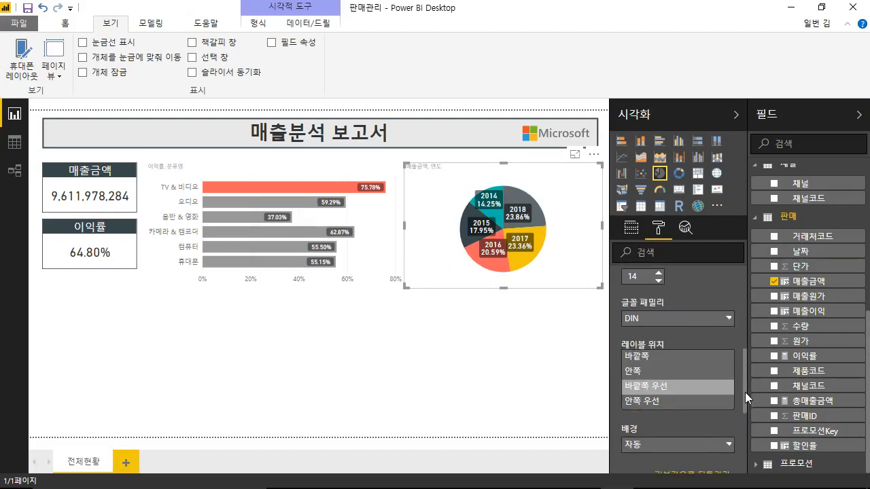
left_click(712, 299)
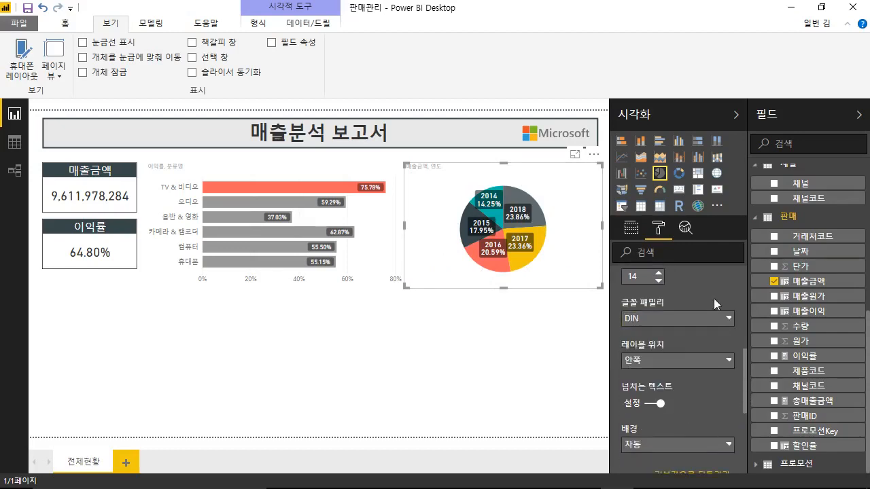
left_click(716, 368)
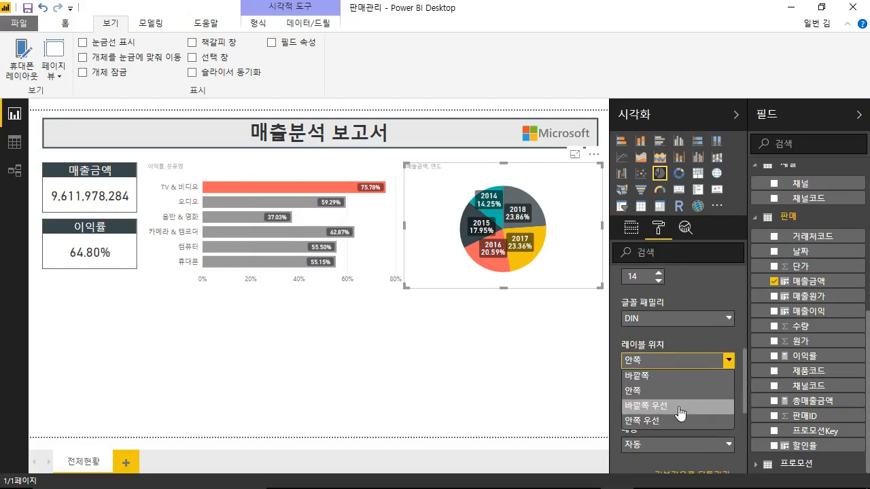
left_click(678, 413)
left_click(675, 361)
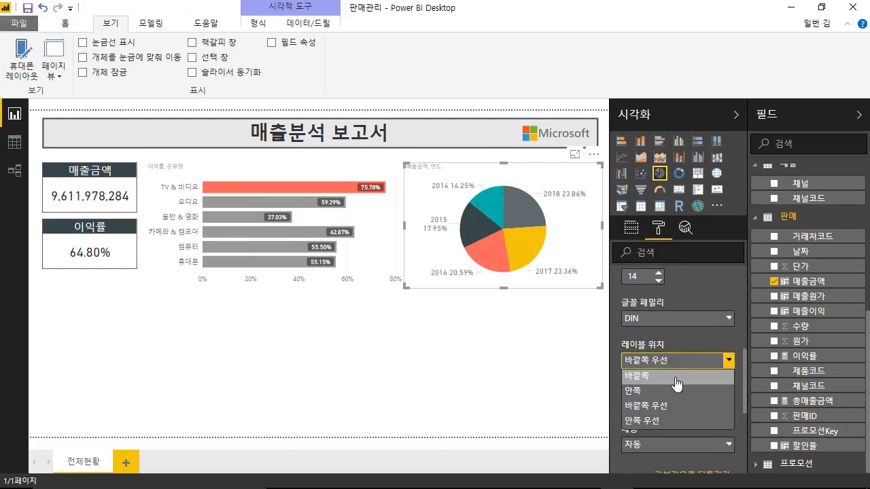
left_click(675, 376)
left_click(673, 361)
left_click(668, 391)
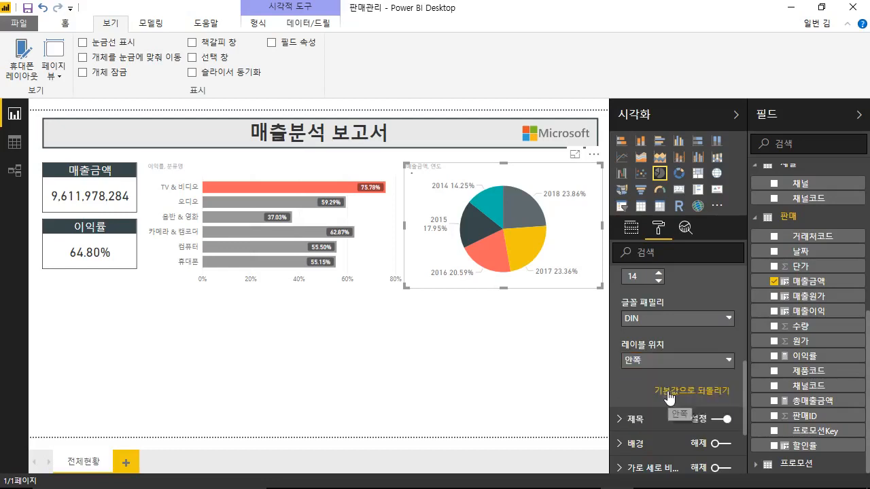
left_click(672, 361)
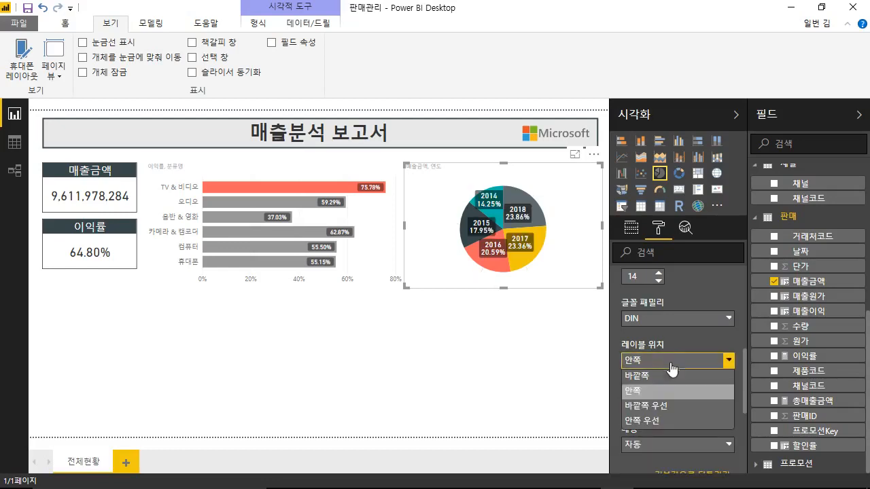
left_click(670, 421)
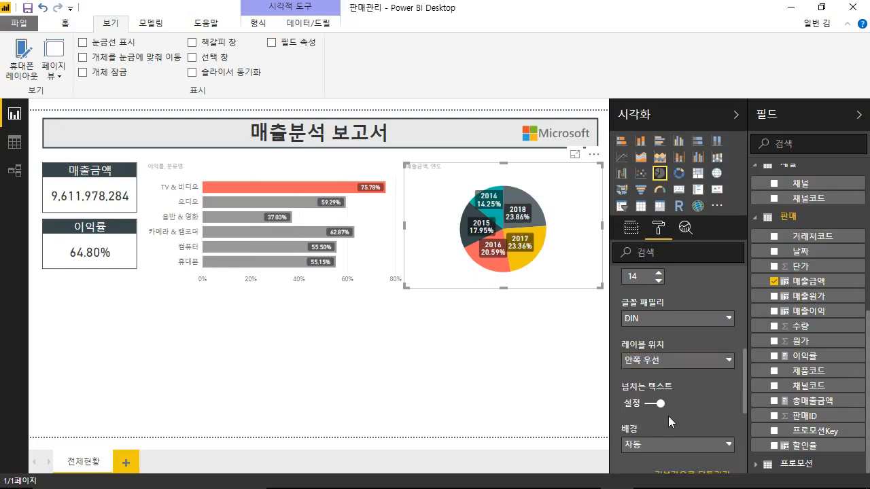
left_click(682, 361)
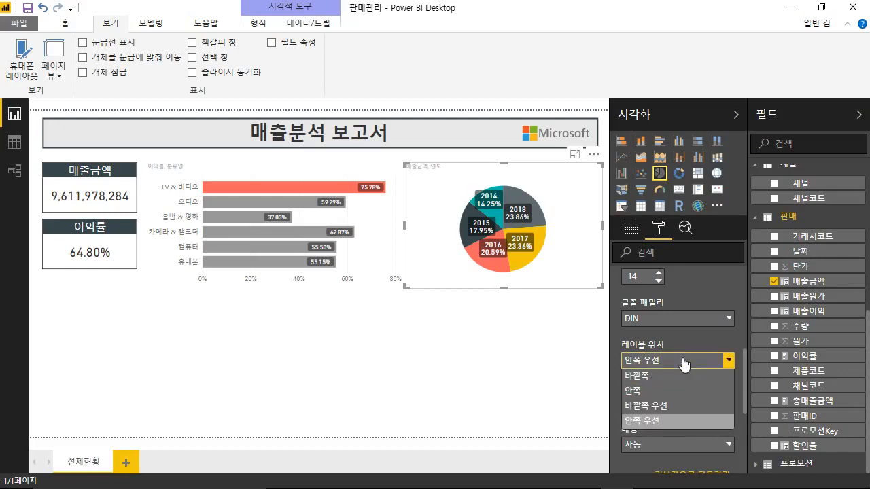
left_click(649, 376)
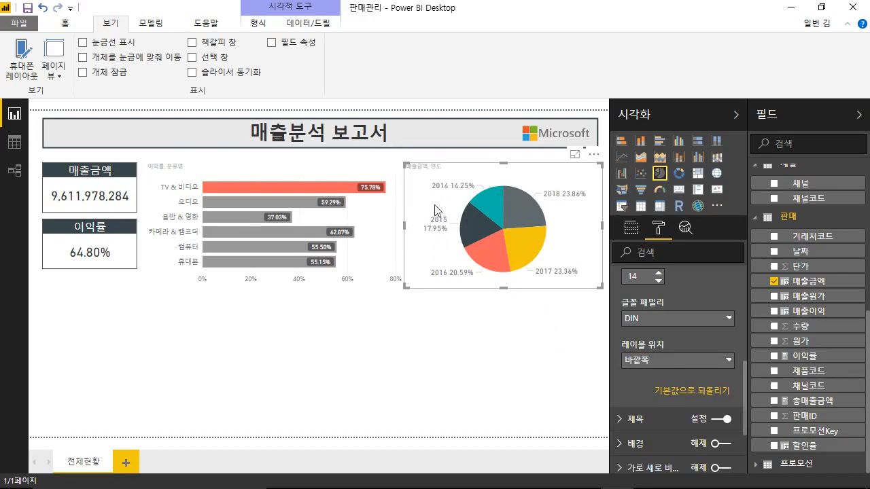
mouse_move(444, 226)
left_click(673, 360)
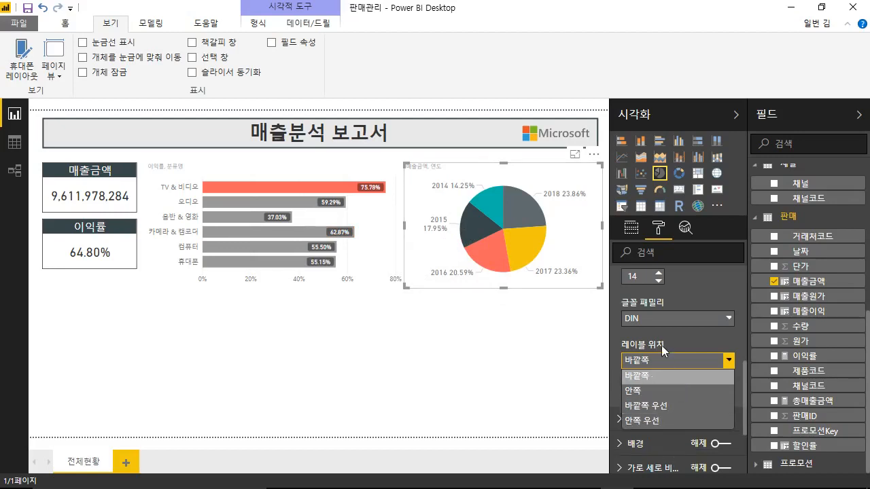
left_click(699, 334)
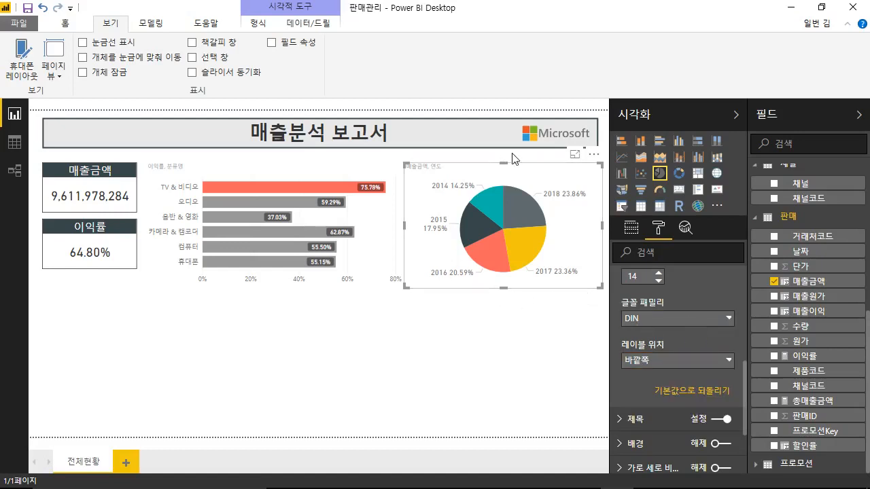
Convert the yearly sales pie chart to a donut chart
mouse_move(524, 268)
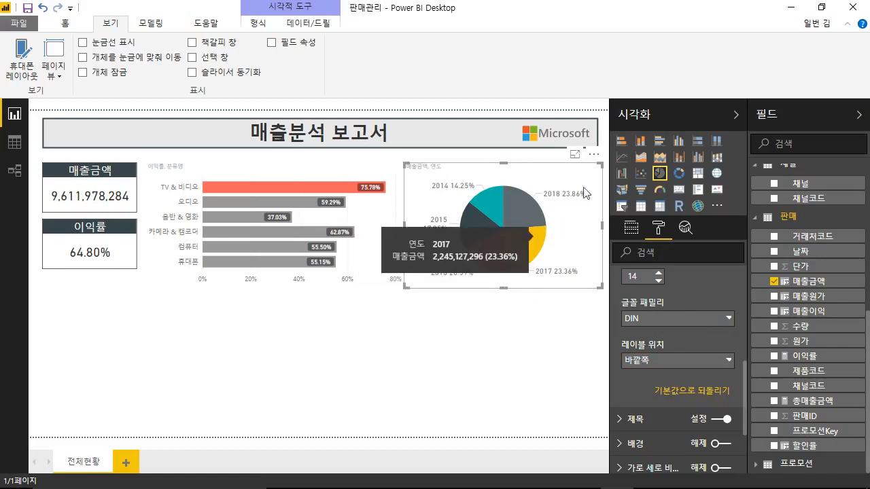
left_click(678, 175)
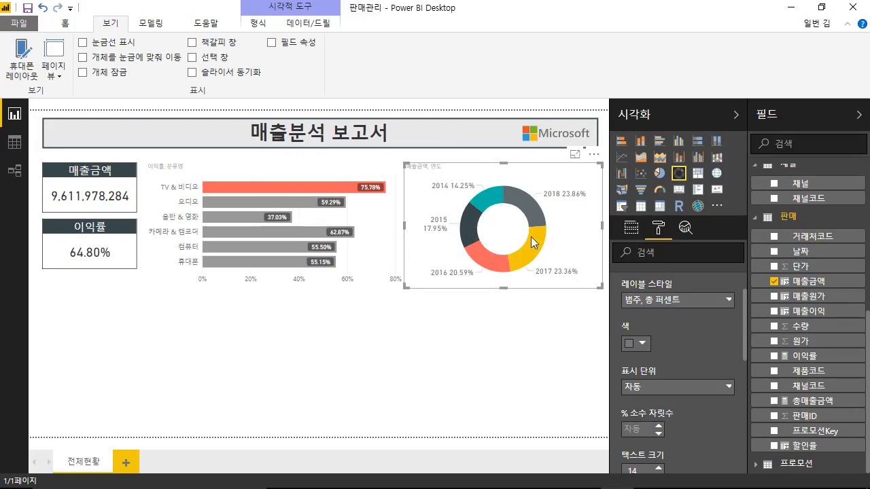
mouse_move(531, 242)
Set the donut chart's inner radius to 29 in its shape settings
scroll(728, 373, "up", 3)
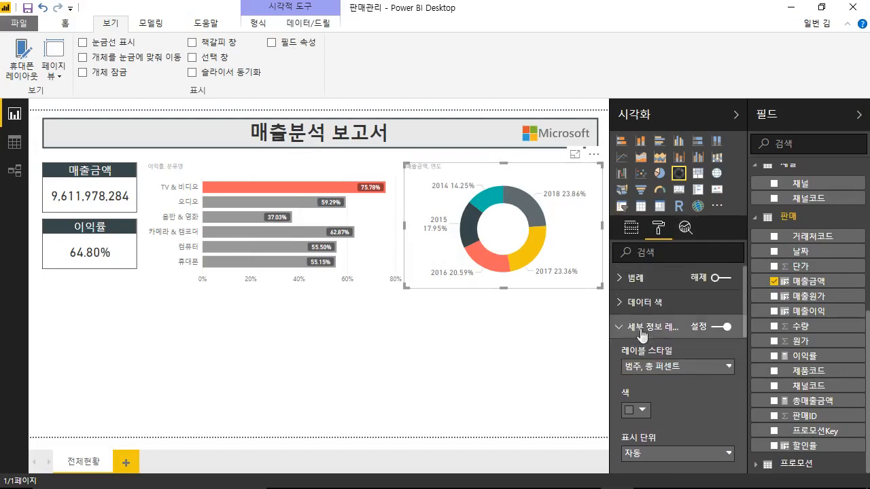
left_click(635, 327)
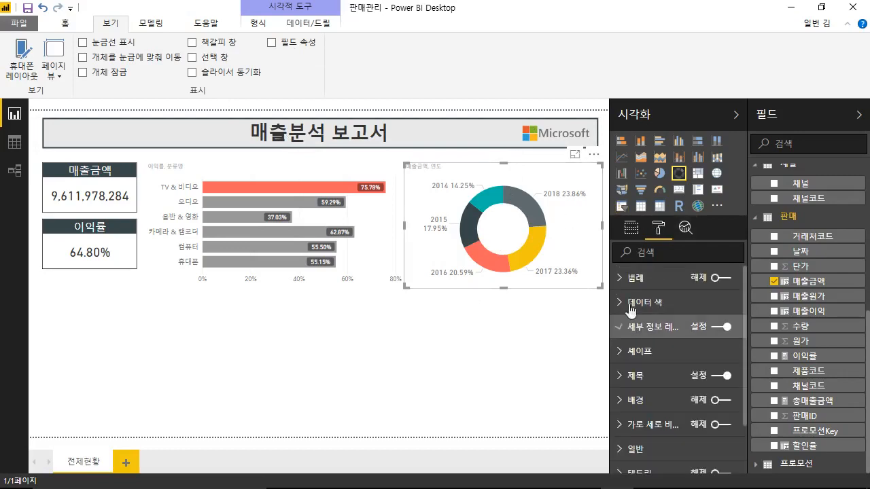
left_click(676, 352)
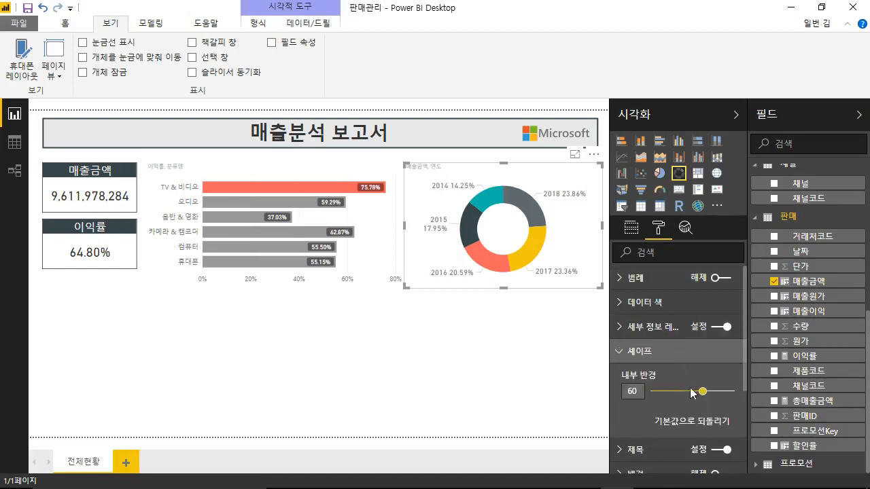
left_click_drag(703, 391, 678, 392)
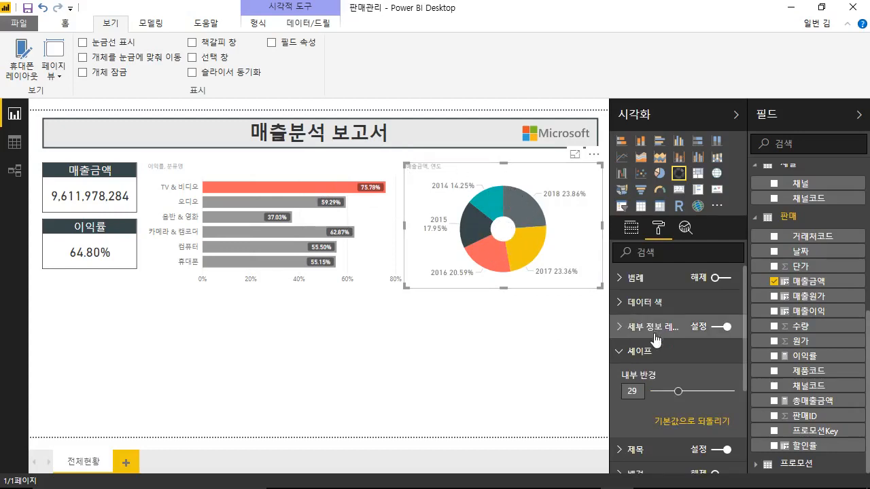
left_click(635, 351)
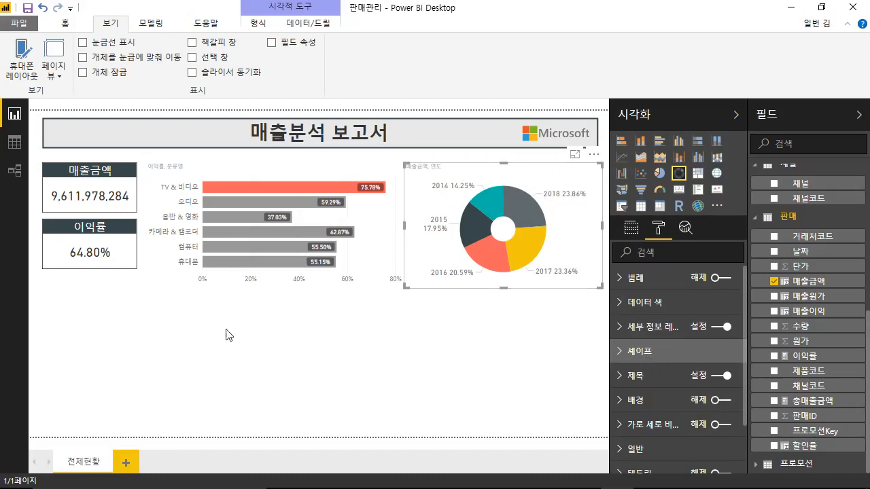
Add a separate line chart below the profit-rate bar chart, enlarged to span the bar chart's width down to near the page's lower edge
left_click(265, 334)
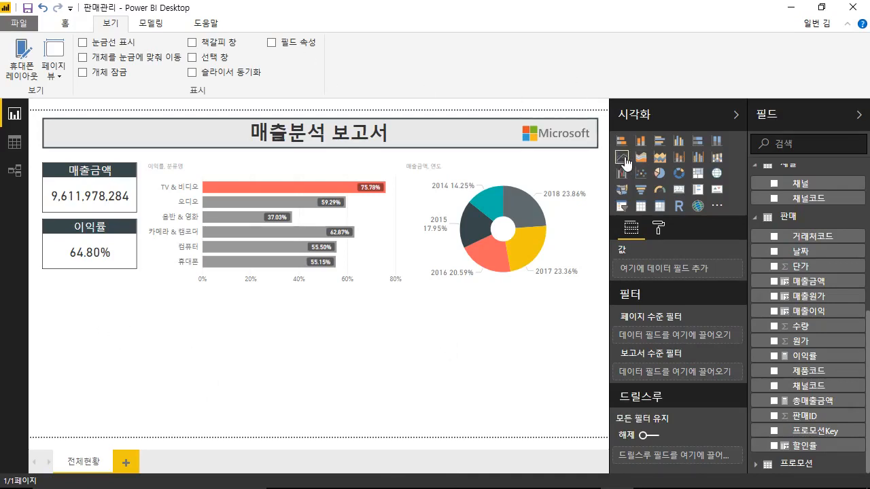
left_click(622, 159)
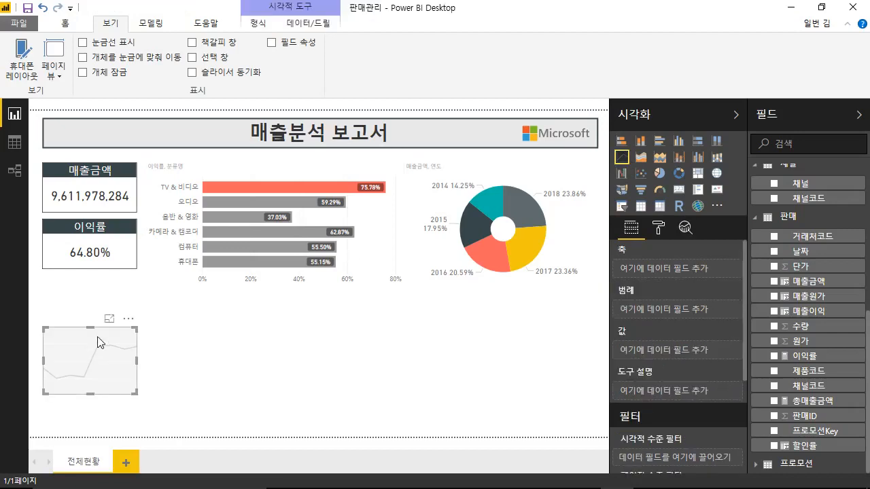
left_click_drag(97, 342, 202, 304)
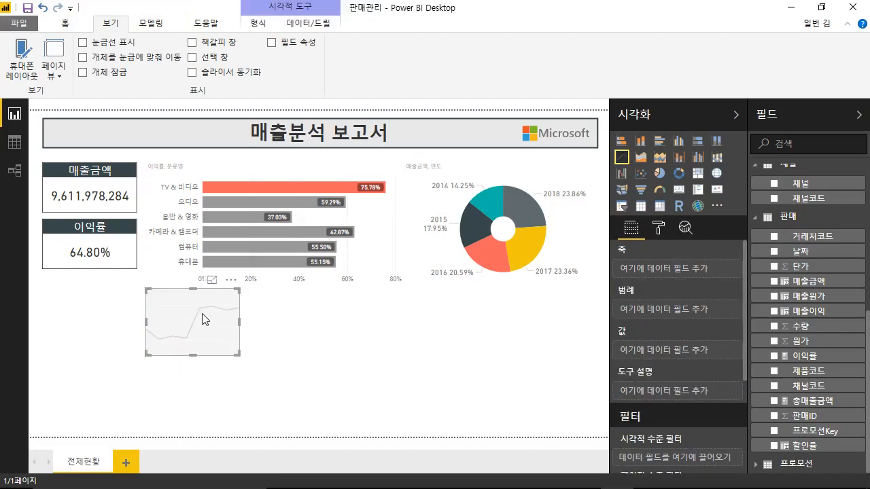
left_click_drag(239, 354, 397, 419)
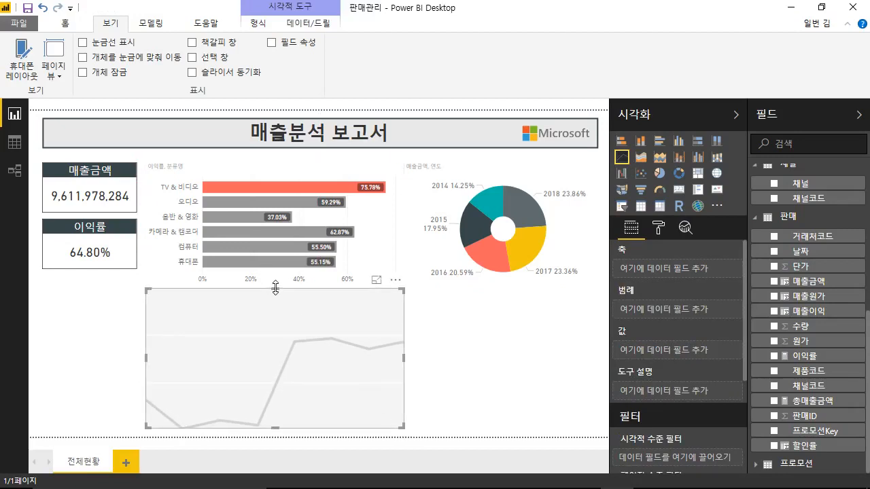
left_click_drag(275, 288, 275, 294)
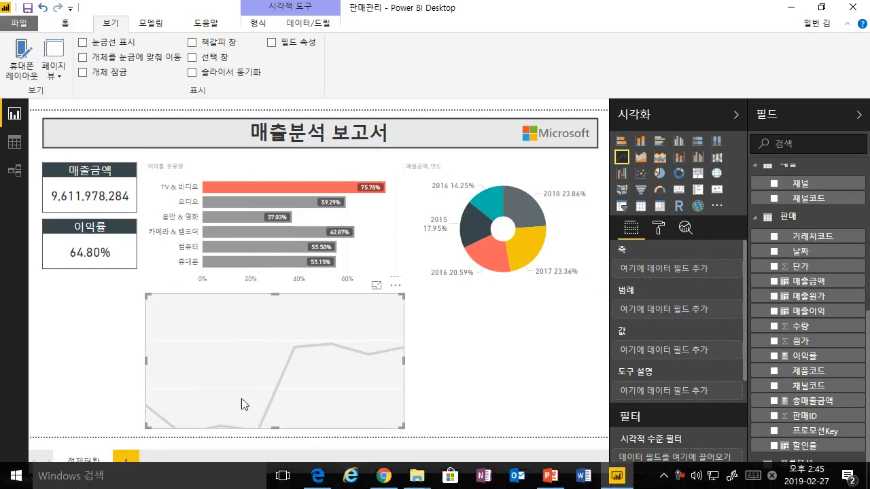
scroll(858, 321, "up", 5)
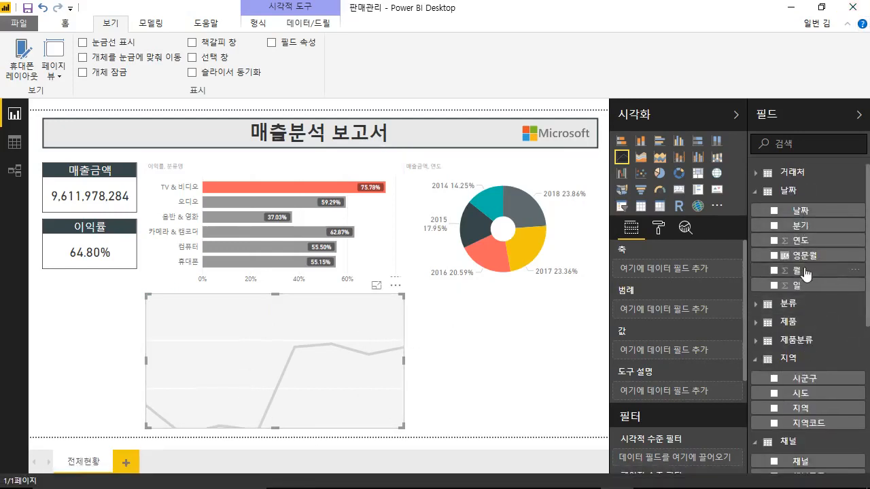
Assign the 월 field to the line chart's axis and the 매출금액 field to its values
left_click_drag(805, 270, 692, 268)
scroll(829, 351, "down", 5)
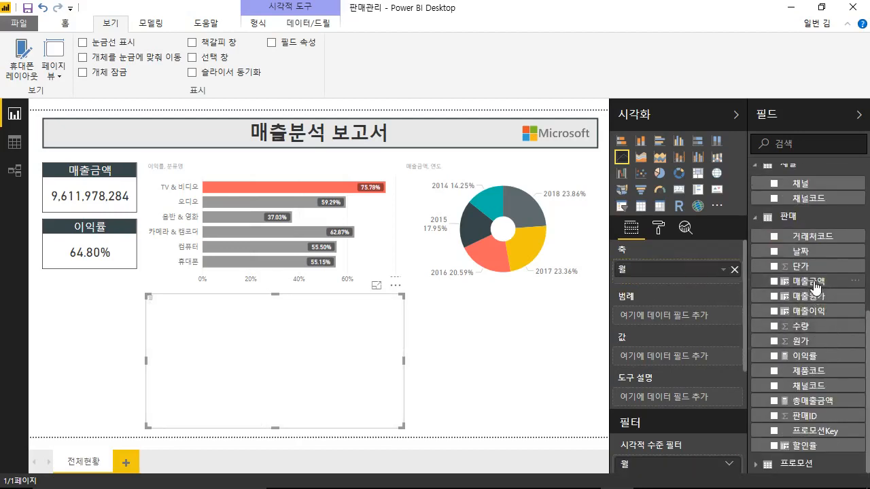
left_click_drag(809, 280, 689, 359)
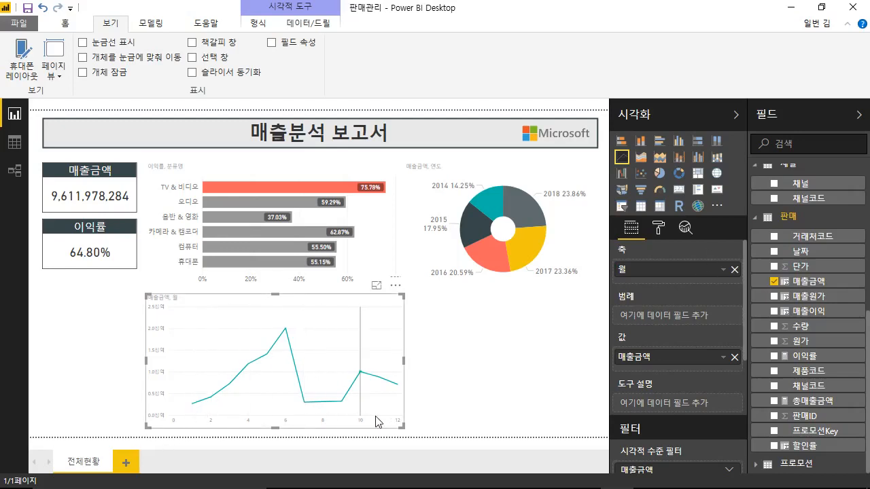
Set the text size of the line chart's X-axis labels to 17
left_click(658, 229)
left_click(631, 302)
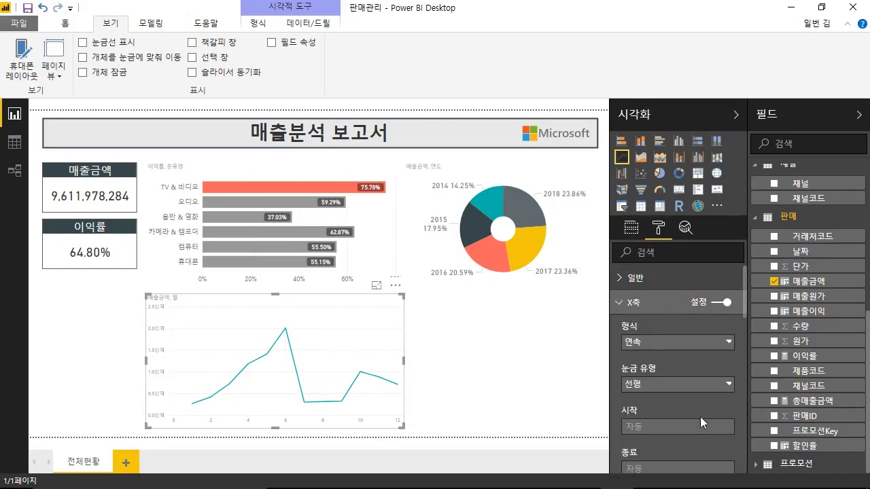
scroll(696, 420, "down", 2)
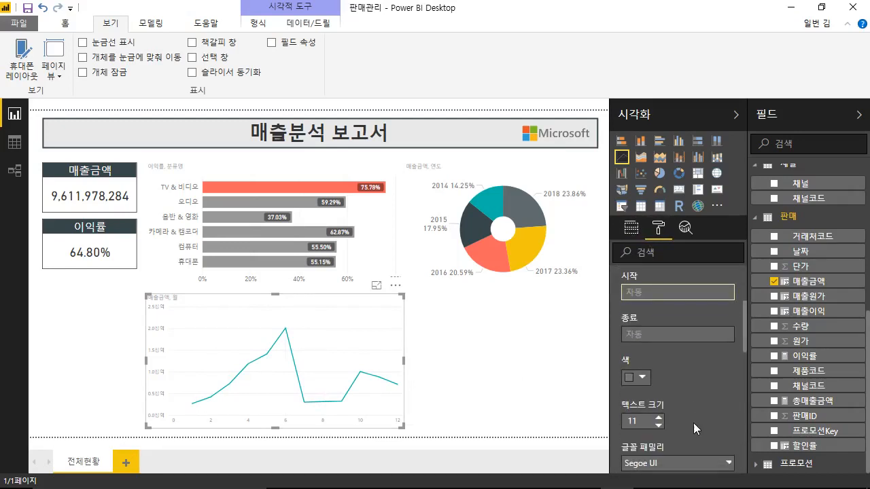
left_click(659, 416)
double_click(659, 417)
left_click(659, 417)
left_click(660, 417)
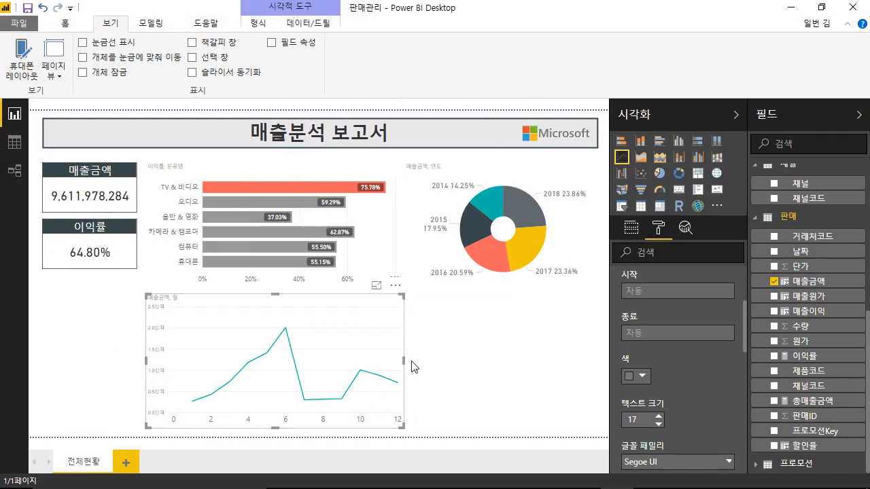
left_click_drag(404, 361, 407, 386)
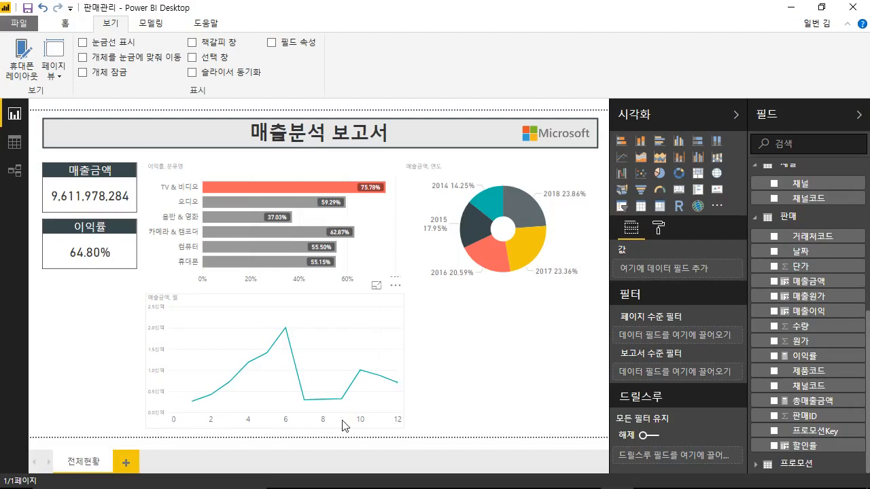
Change the line chart's X-axis type to 범주별
mouse_move(321, 403)
mouse_move(326, 384)
left_click(388, 304)
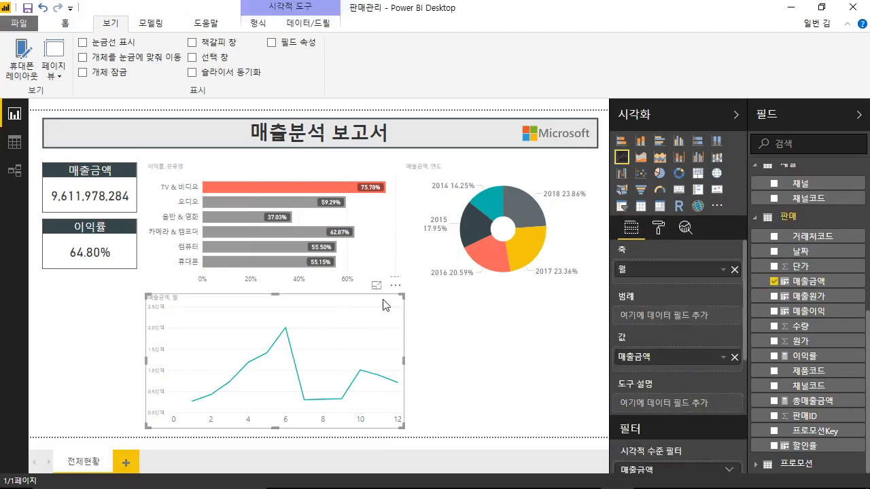
left_click(658, 228)
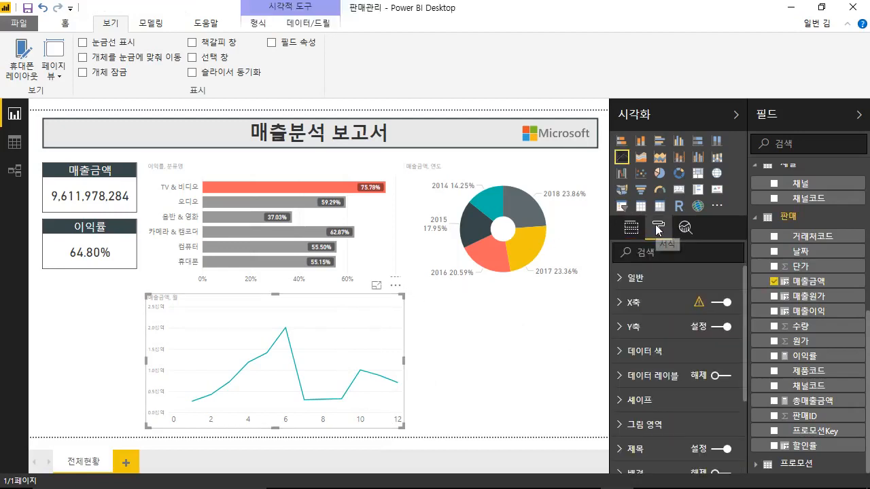
left_click(639, 302)
scroll(671, 372, "down", 2)
scroll(671, 371, "down", 3)
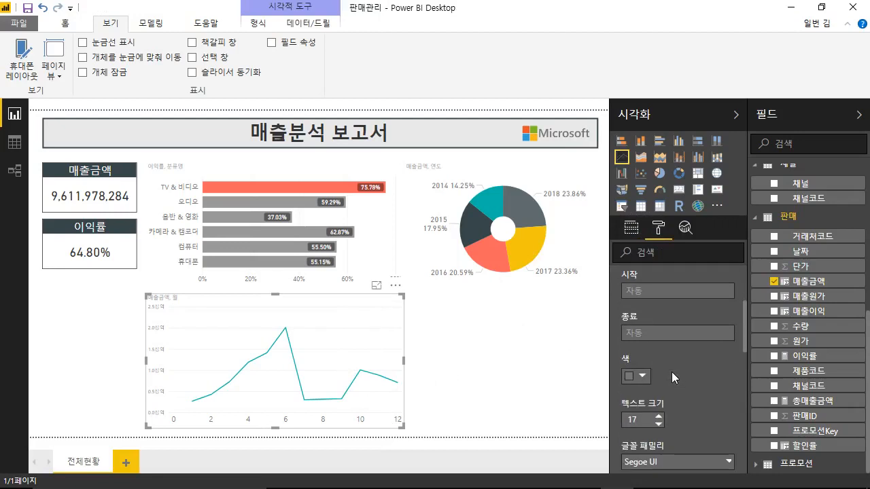
scroll(672, 371, "up", 3)
scroll(672, 372, "up", 2)
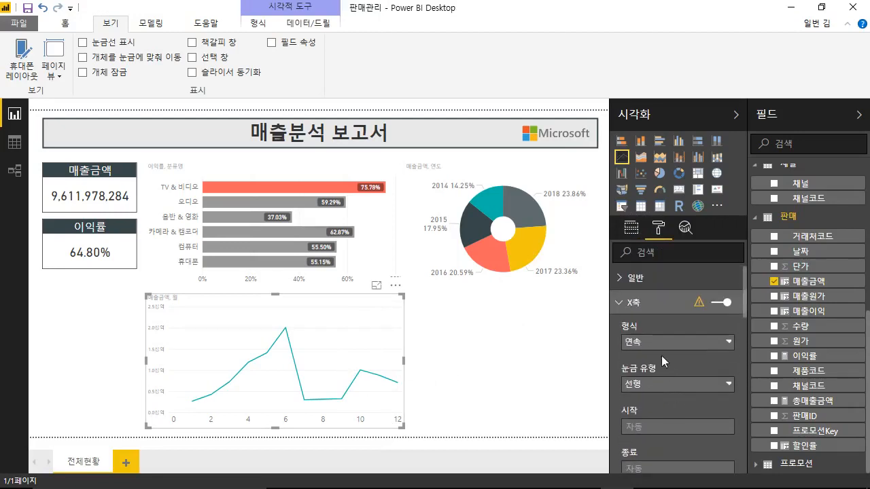
left_click(635, 342)
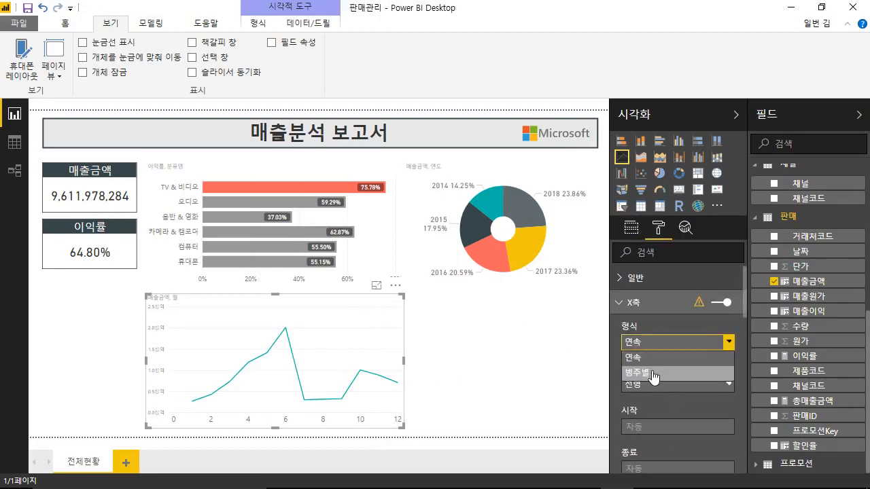
left_click(652, 371)
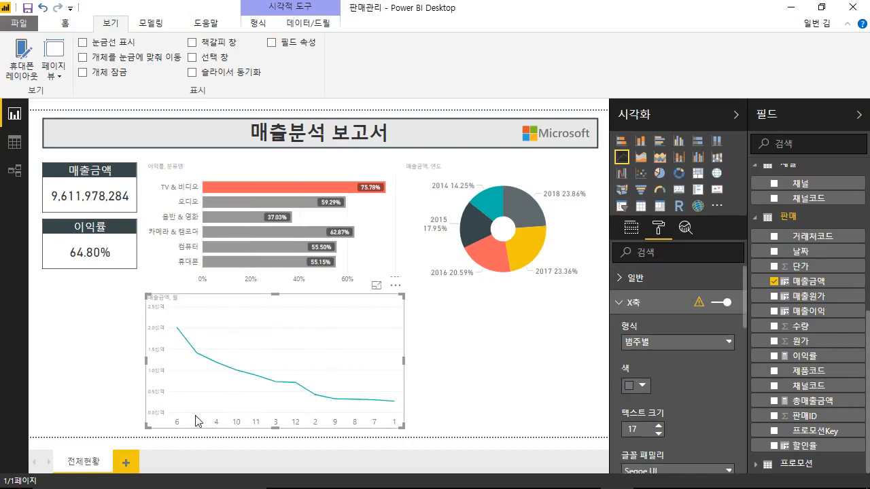
mouse_move(389, 411)
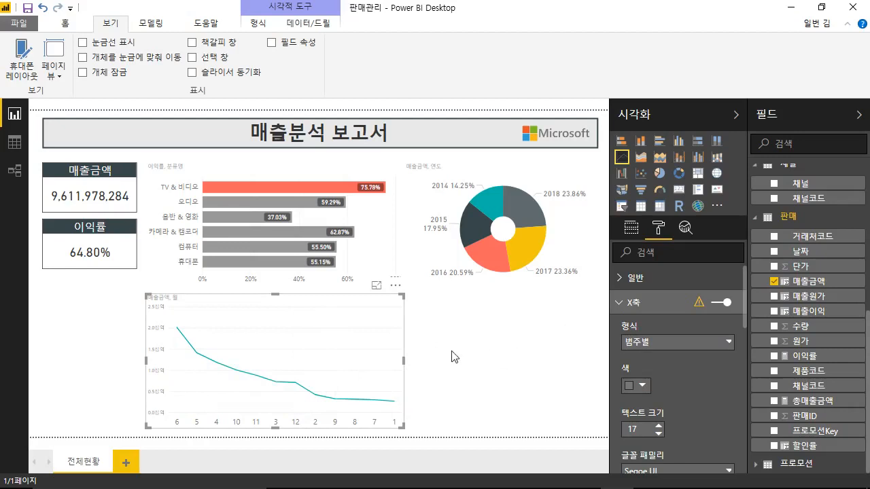
mouse_move(177, 338)
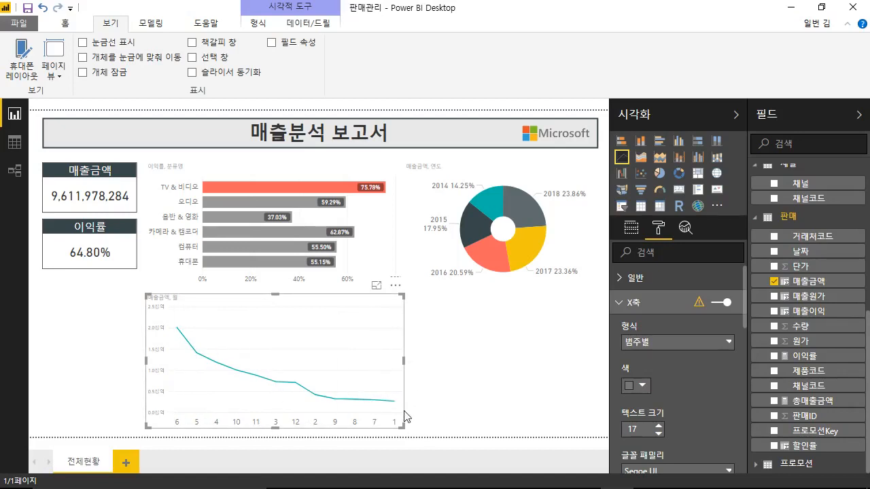
Sort the line chart by 월 in ascending order
left_click(395, 286)
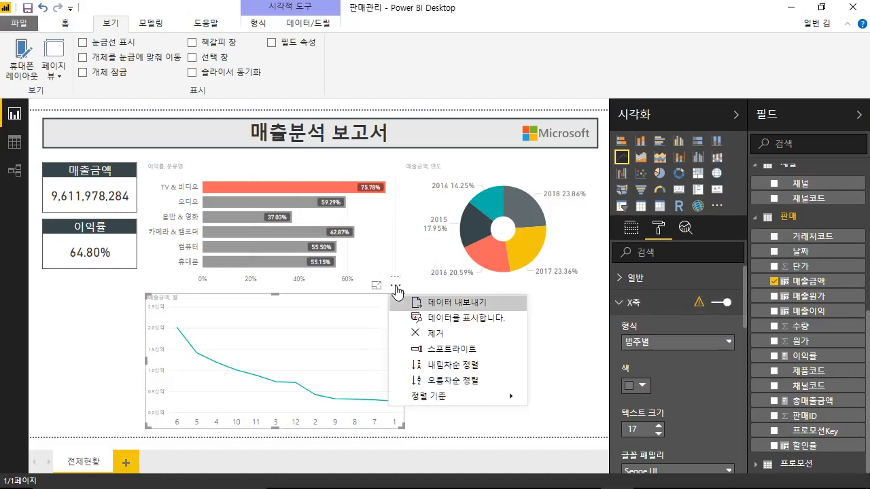
mouse_move(412, 397)
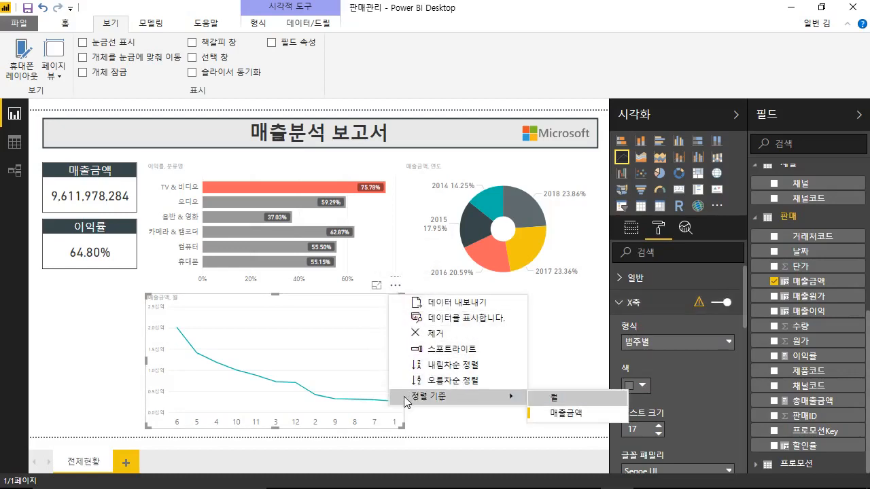
left_click(553, 399)
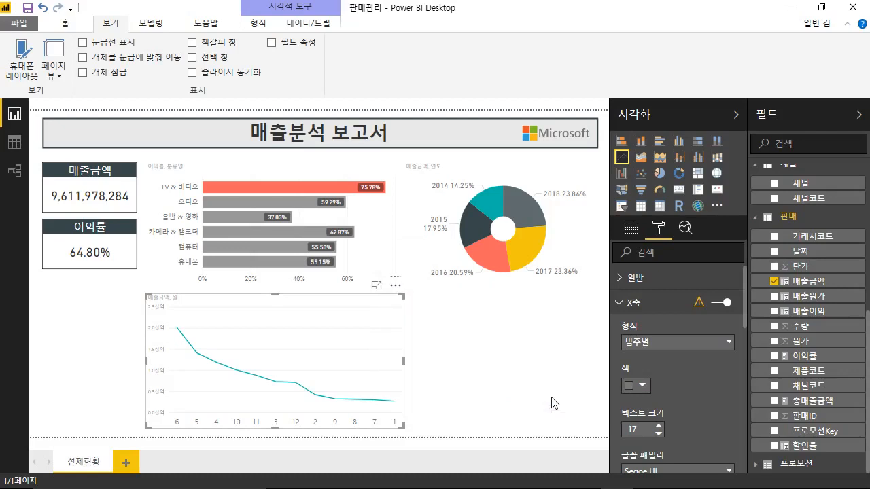
left_click(395, 286)
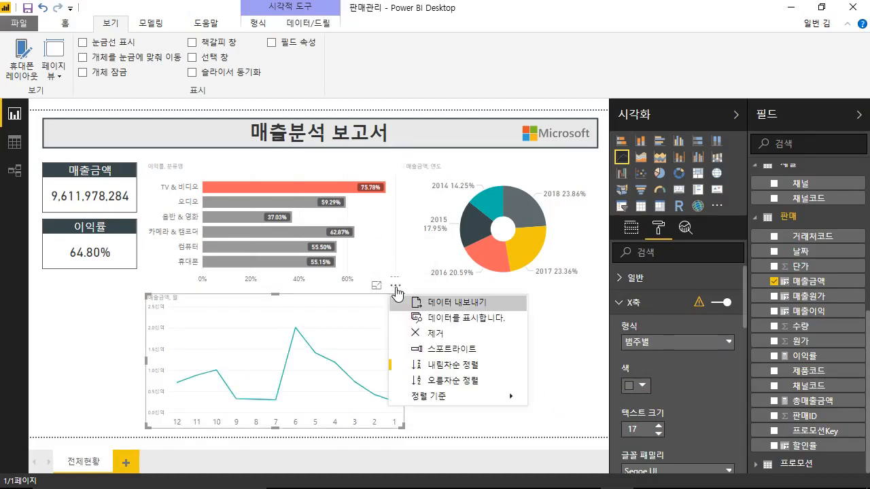
left_click(421, 381)
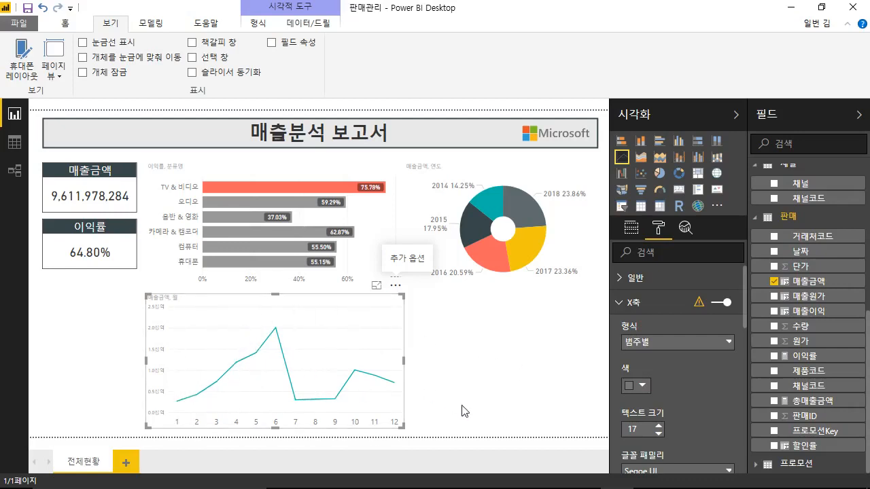
Try stroke widths up to 8 on the line chart's line and settle on a width of 3
left_click(639, 307)
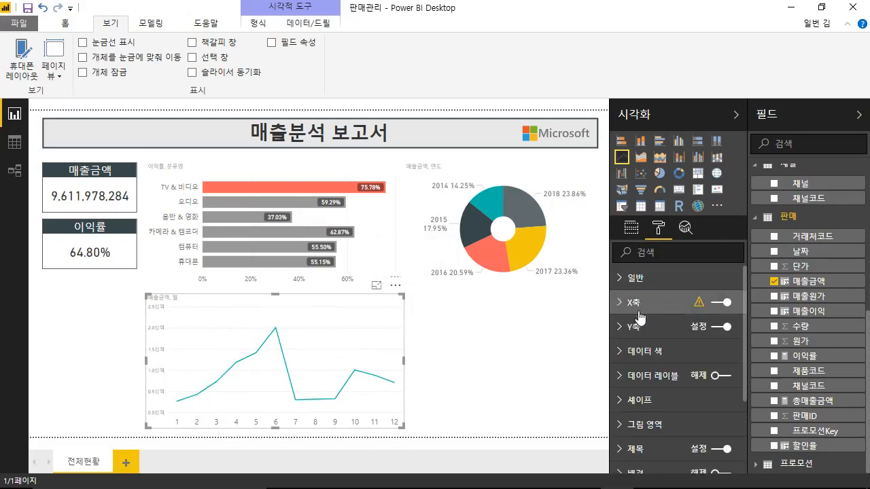
left_click(647, 404)
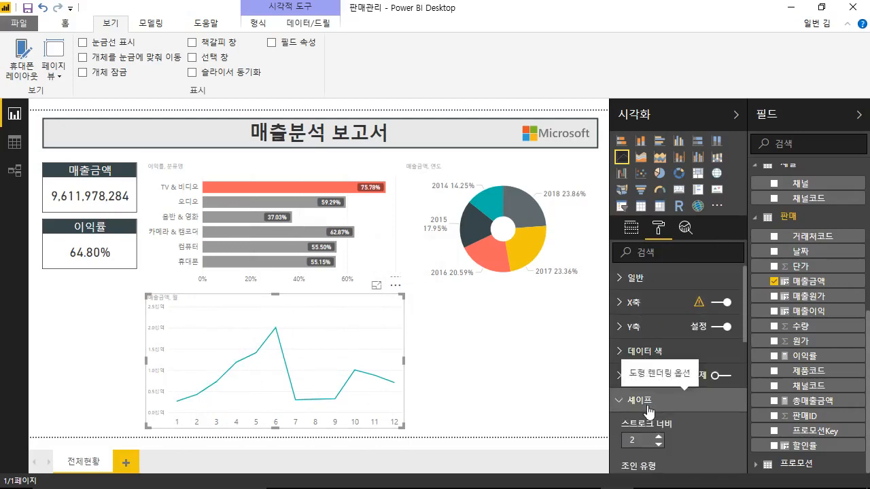
left_click(658, 369)
left_click(659, 369)
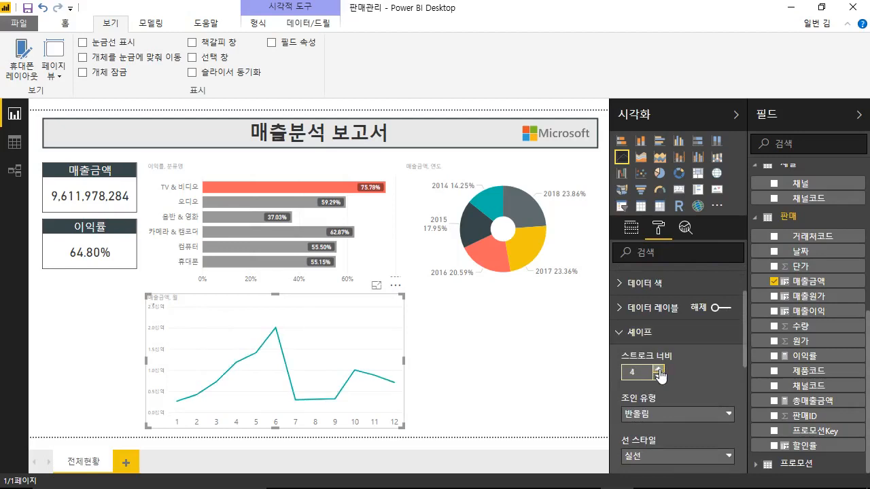
left_click(659, 370)
left_click(659, 371)
left_click(658, 370)
left_click(658, 371)
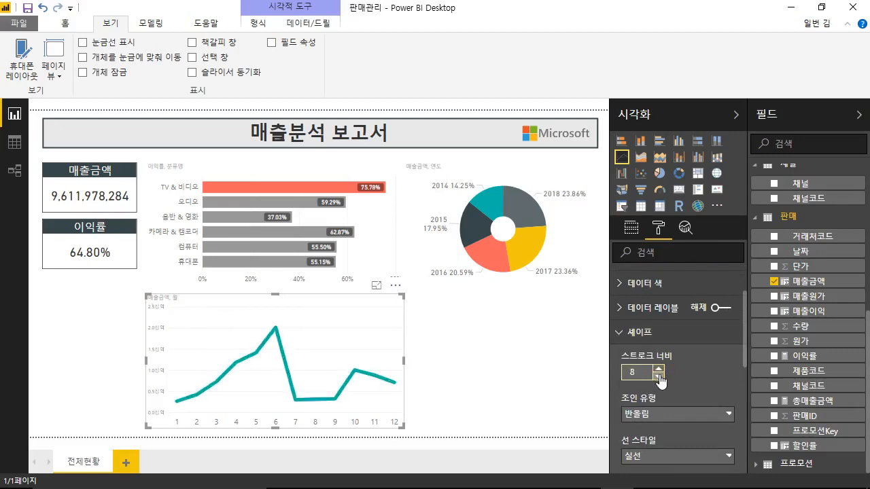
left_click(658, 376)
left_click(659, 376)
left_click(658, 376)
left_click(659, 376)
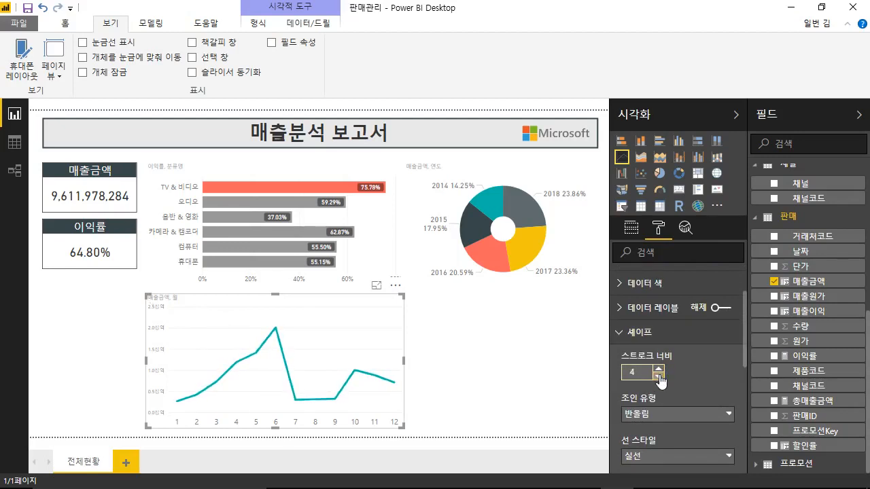
left_click(658, 377)
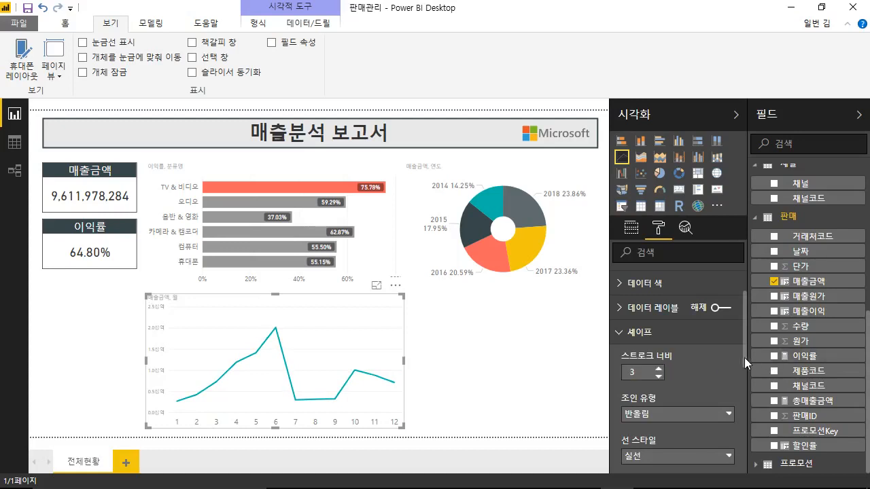
View the join types, then try the line styles 파선 and 점선 on the line chart and return to 실선
left_click_drag(744, 358, 744, 393)
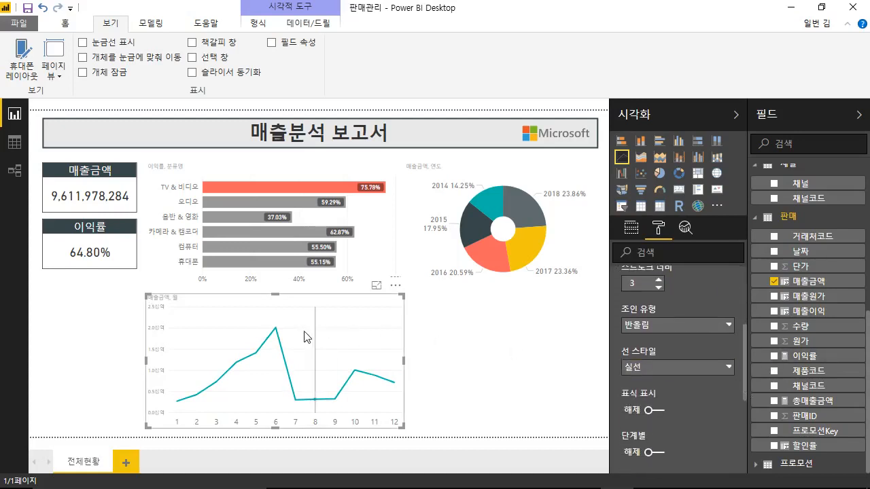
left_click(651, 326)
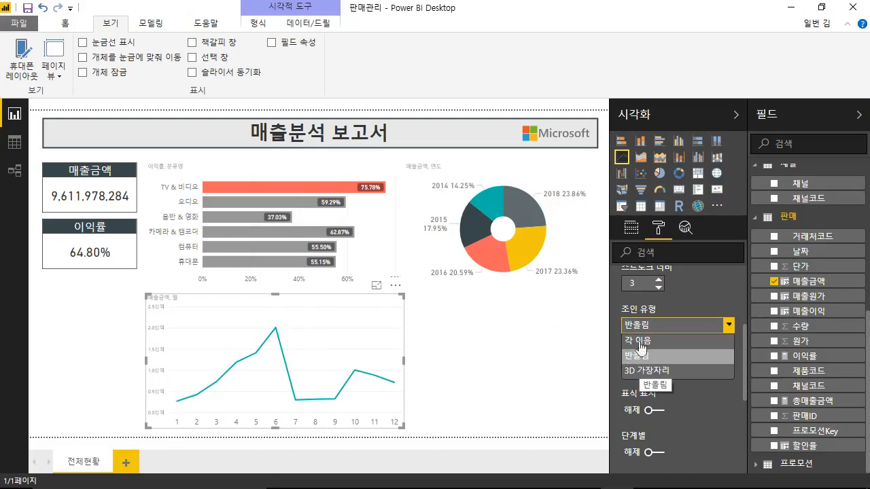
left_click(741, 391)
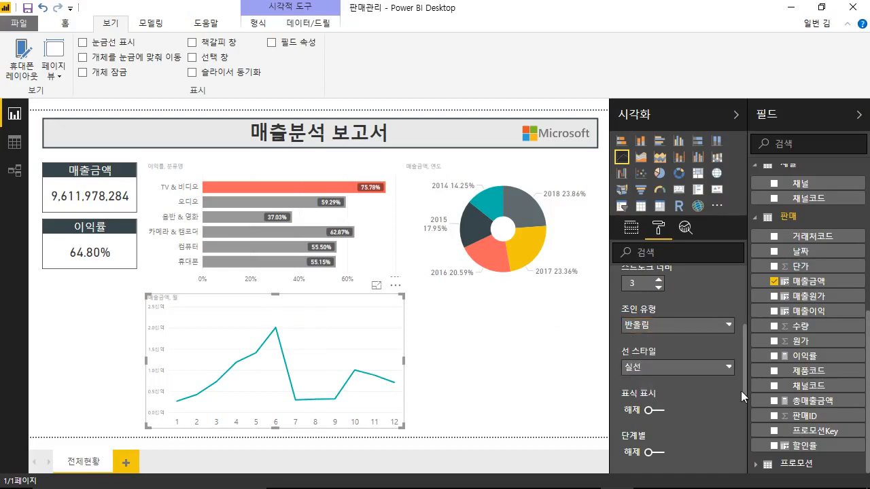
left_click(664, 371)
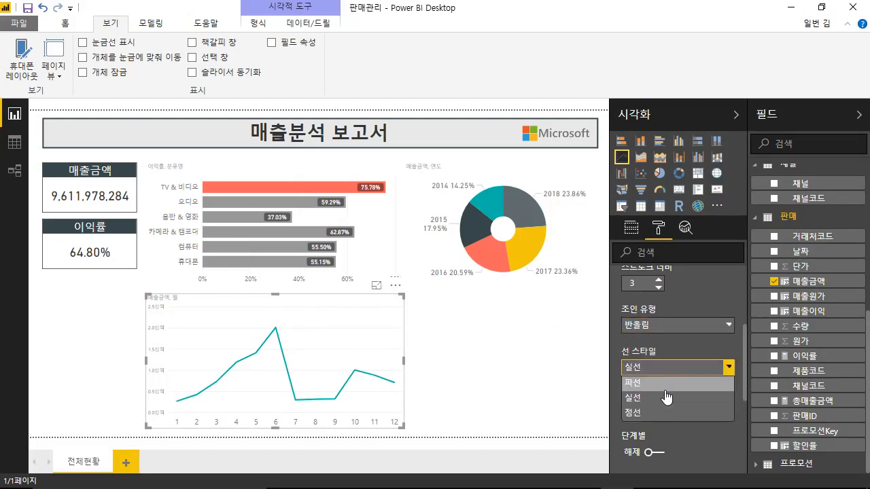
left_click(664, 382)
left_click(659, 369)
left_click(667, 414)
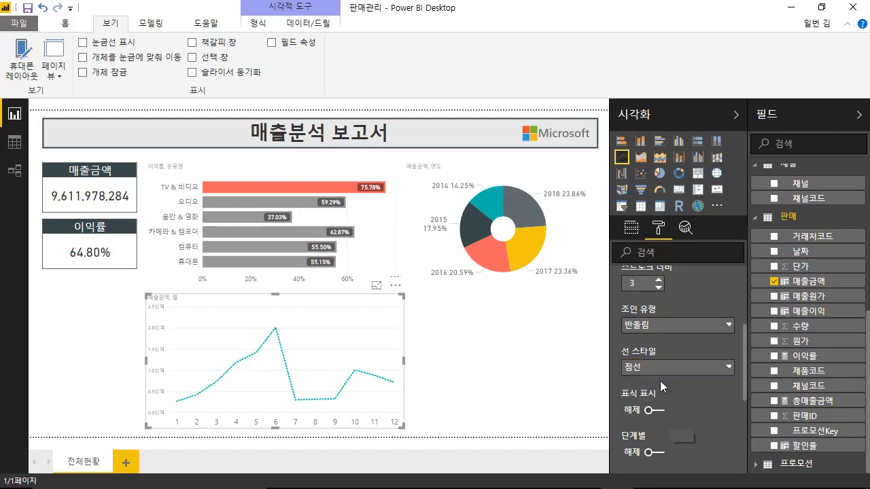
left_click(660, 368)
left_click(660, 399)
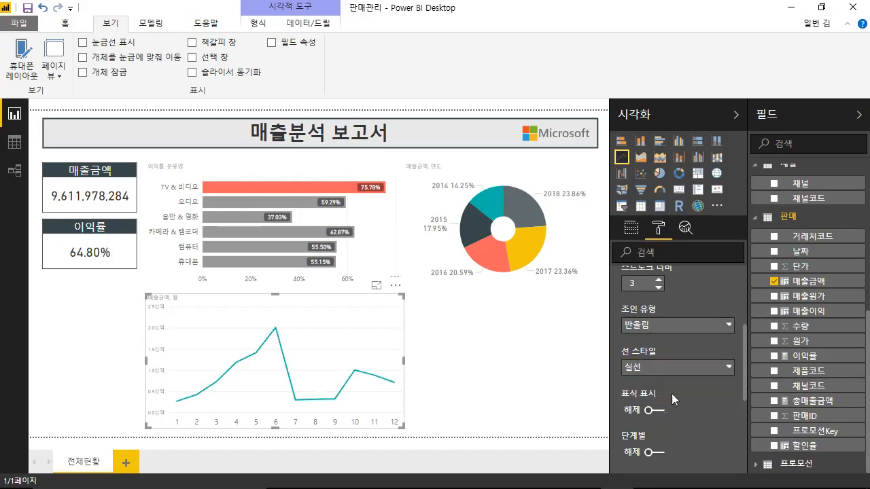
Show markers on the line chart's data points and set the marker shape to a square
left_click_drag(744, 380, 743, 409)
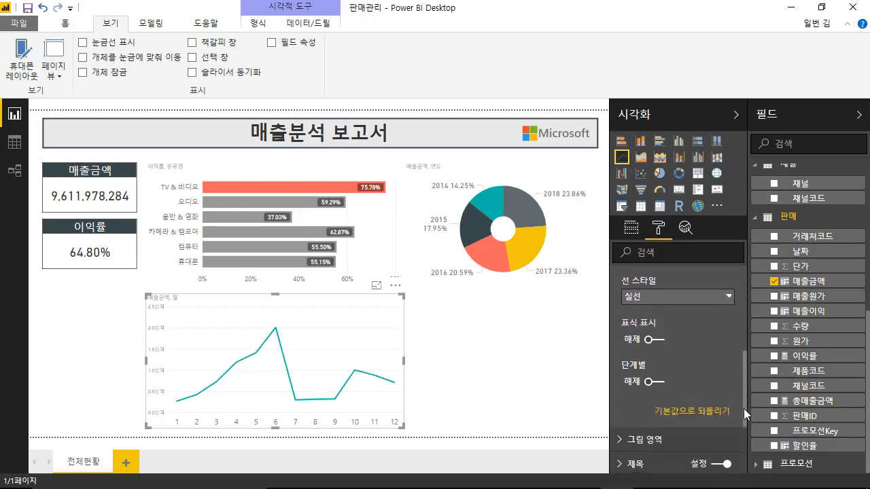
left_click(656, 334)
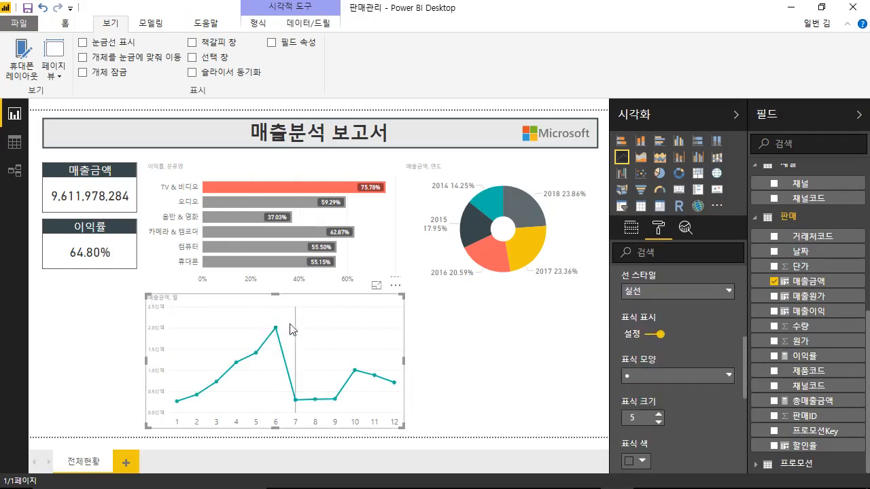
left_click(656, 376)
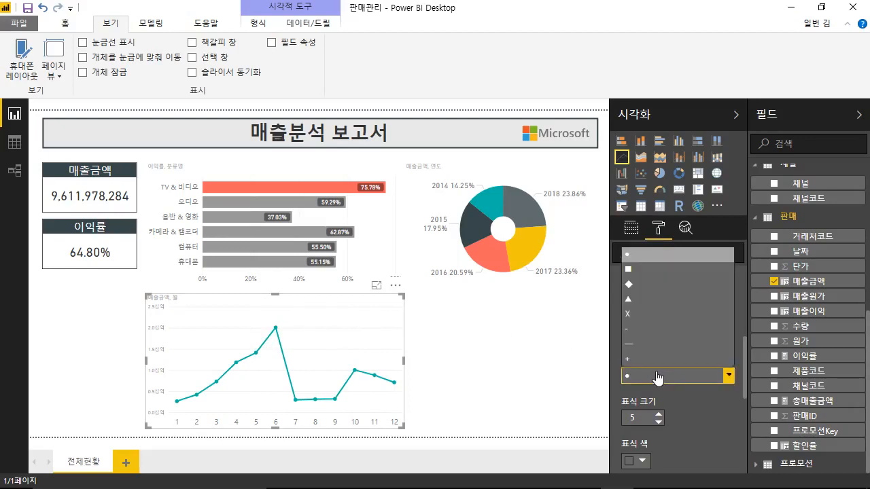
left_click(636, 278)
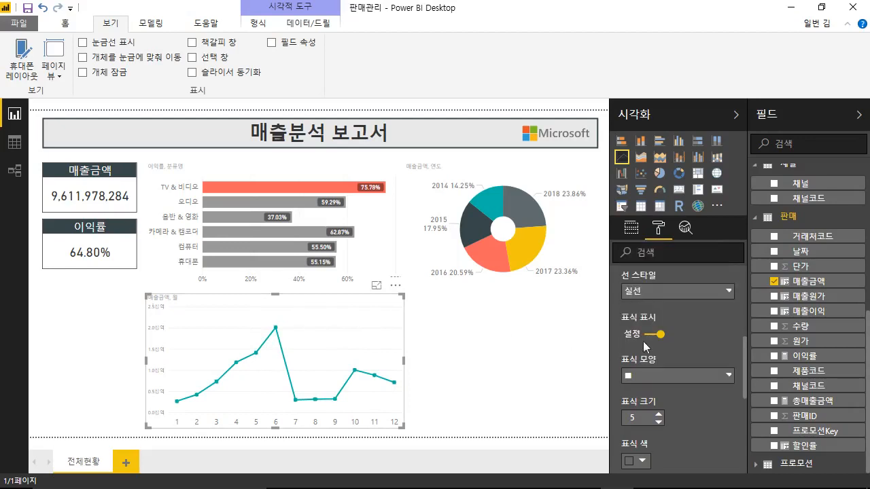
Set the line chart's marker size to 9 and the marker color to the dark slate theme color
left_click(658, 414)
left_click(658, 415)
left_click(658, 415)
left_click(658, 415)
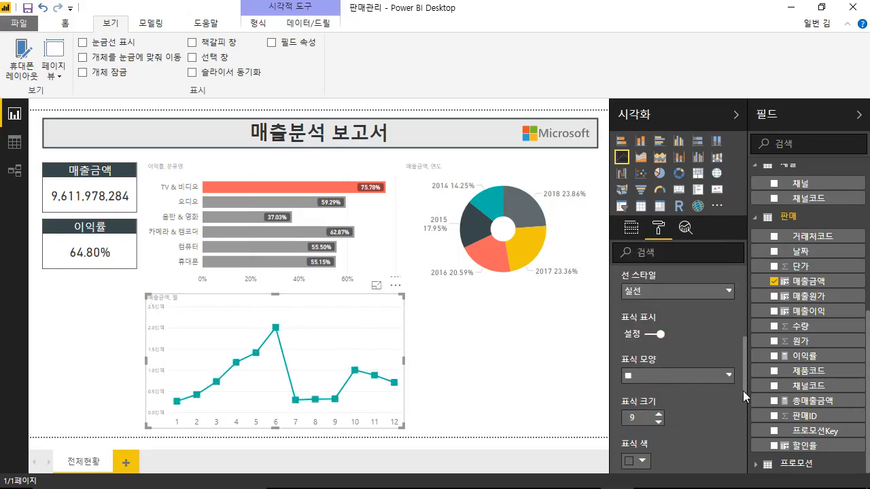
left_click_drag(743, 390, 743, 431)
left_click(638, 328)
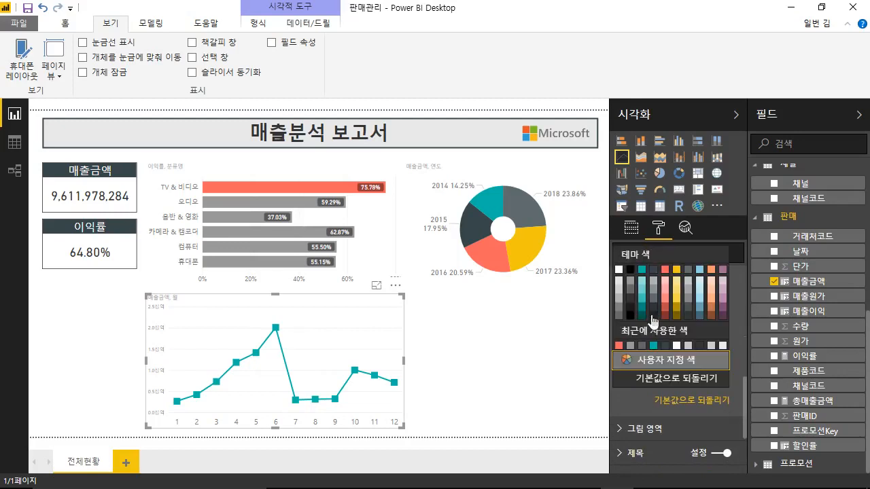
left_click(653, 272)
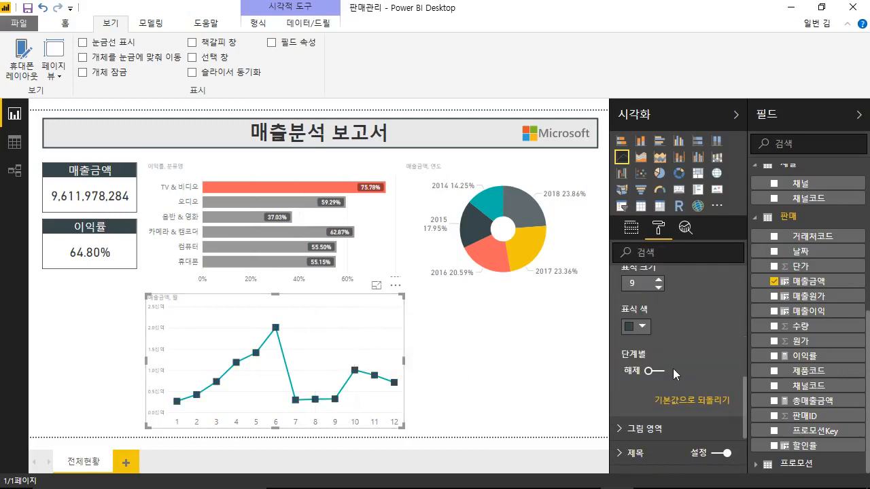
Try the 단계별 (stepped) option on the monthly line chart and switch it back off
left_click(653, 372)
left_click(652, 372)
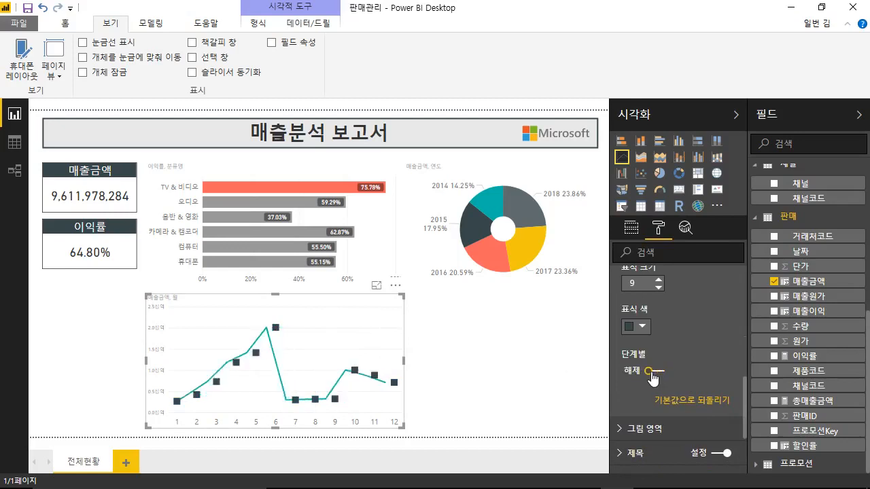
left_click(650, 372)
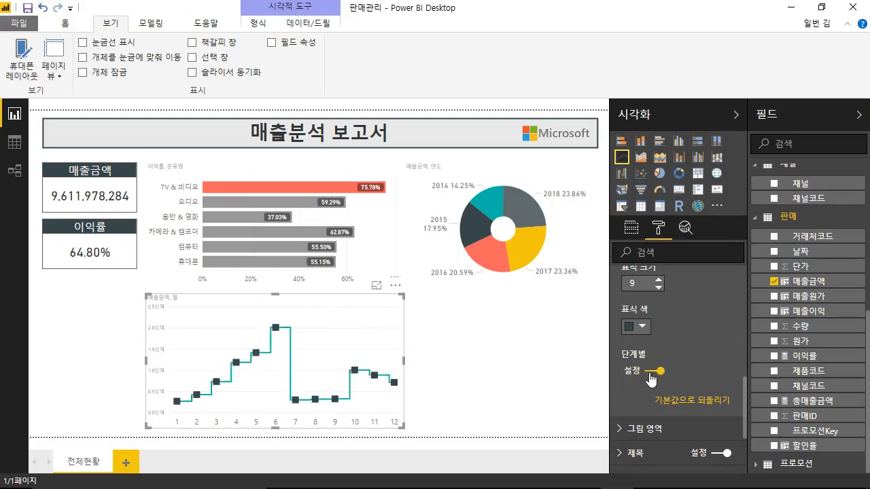
left_click(651, 372)
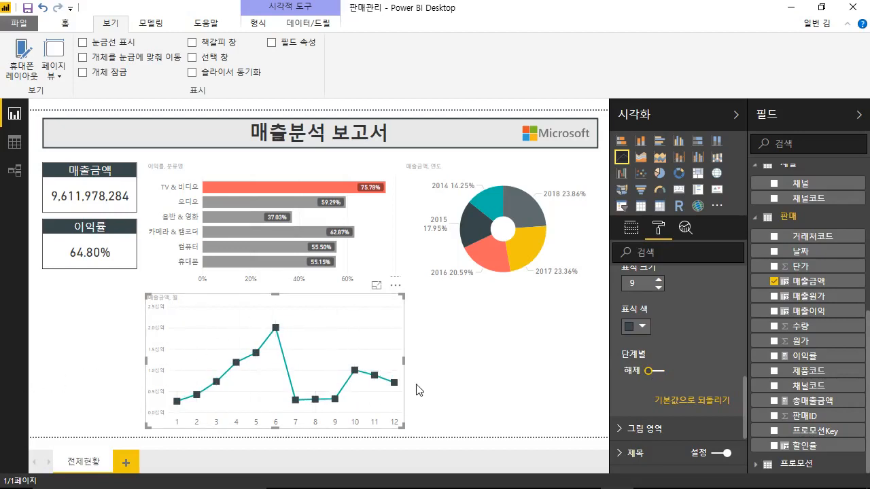
Add a line and clustered column chart beneath the donut chart, beside the line chart, and widen it to the donut chart's outer edge
left_click(513, 351)
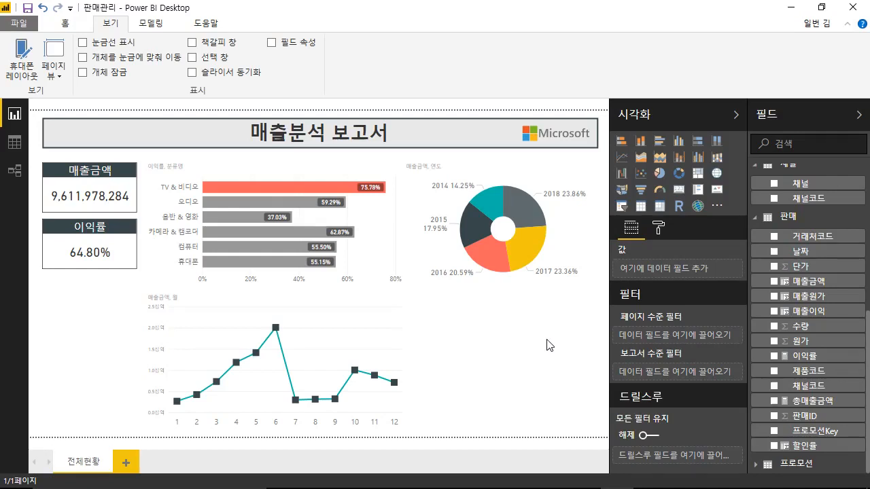
left_click(698, 159)
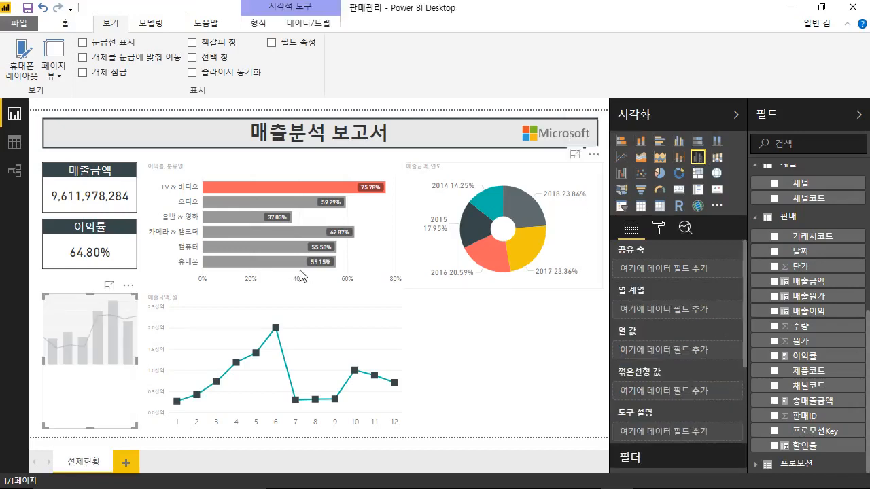
left_click_drag(102, 321, 468, 318)
left_click_drag(469, 319, 469, 321)
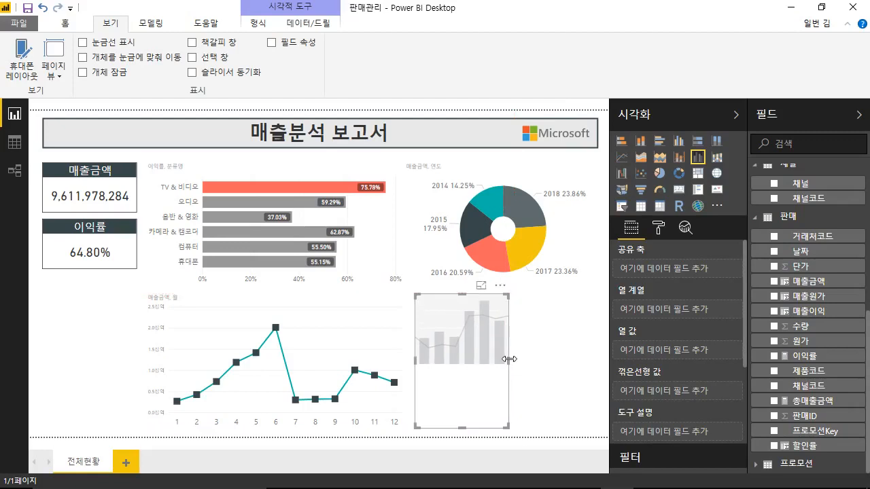
left_click_drag(509, 359, 603, 366)
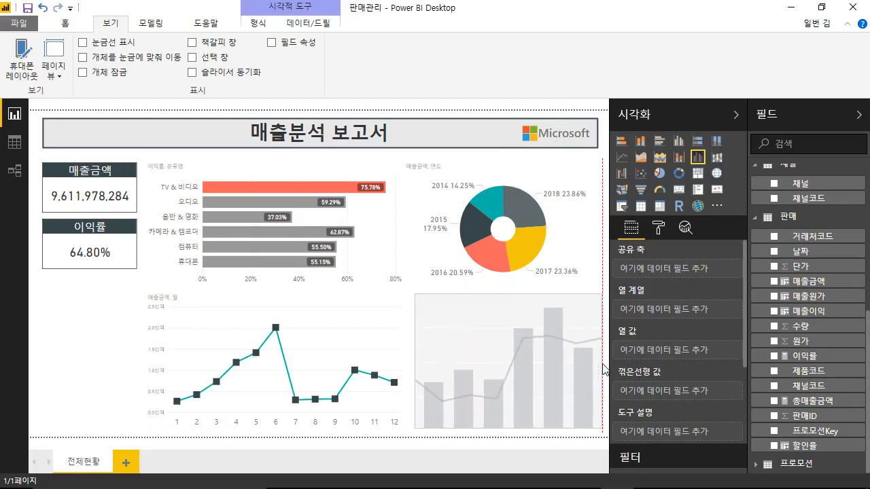
left_click(604, 368)
Assign 연도 to the combo chart's 공유 축 and 매출금액 to its 열 값
scroll(843, 367, "up", 5)
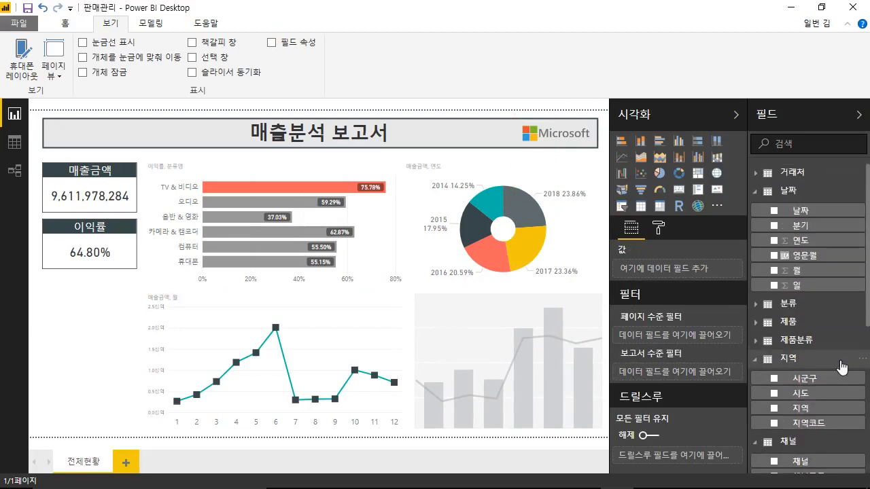
left_click_drag(815, 241, 711, 266)
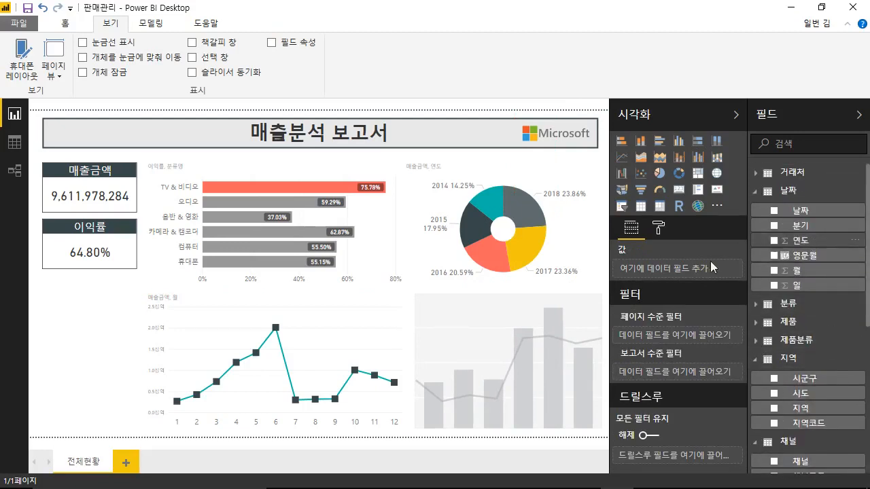
left_click(585, 309)
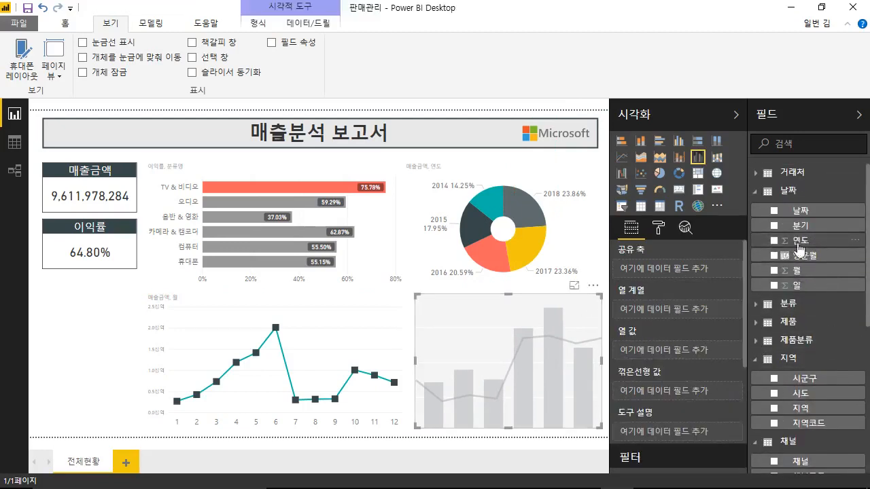
left_click_drag(798, 246, 714, 276)
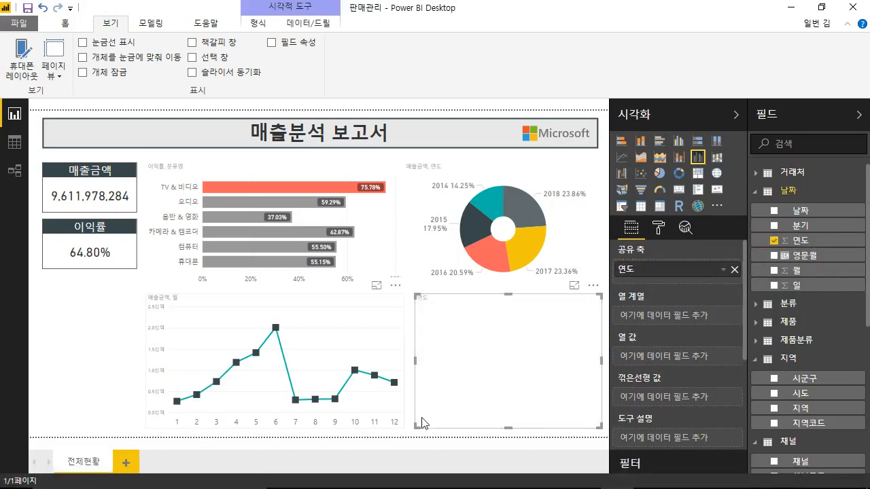
scroll(831, 330, "down", 5)
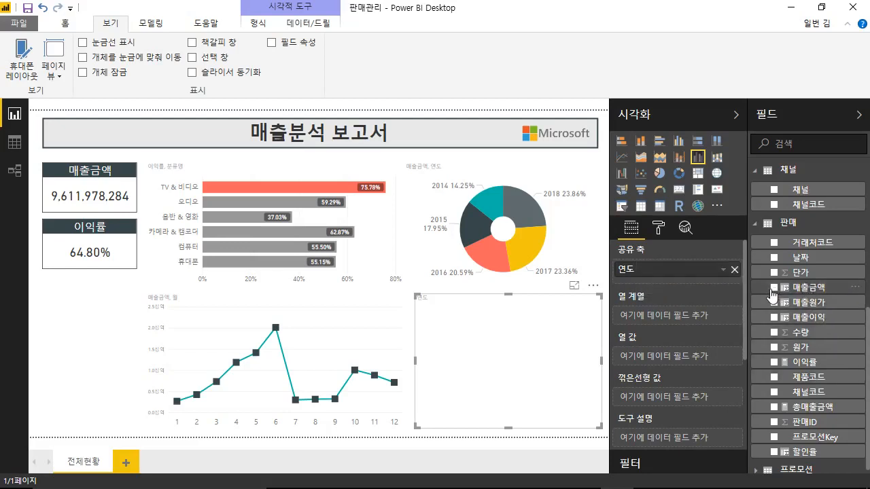
left_click(773, 288)
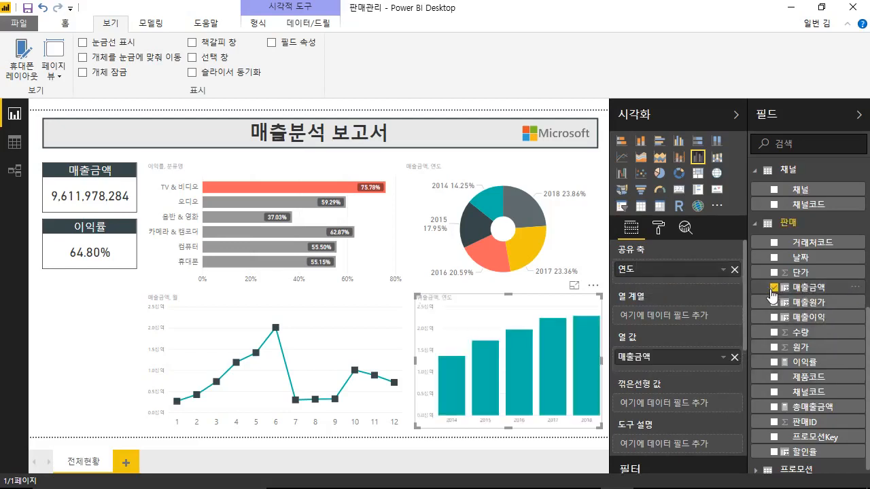
Add 이익률 to the combo chart and move it from 열 값 to 꺾은선형 값
left_click(774, 363)
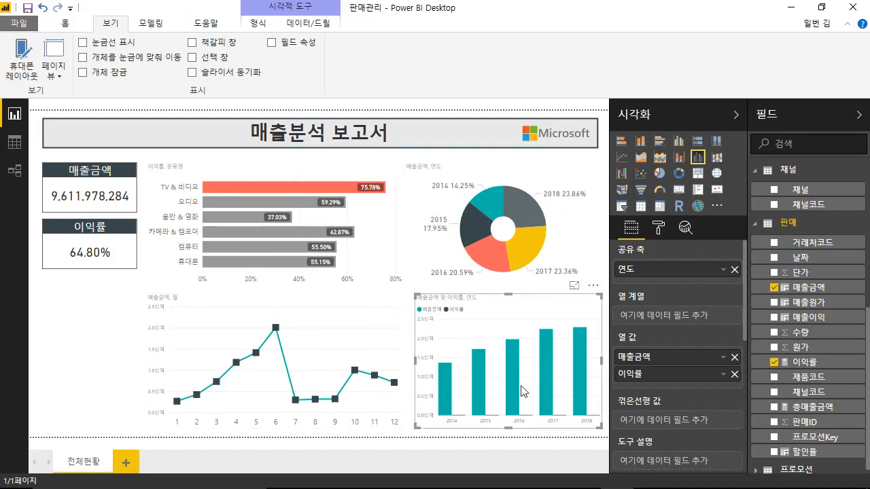
mouse_move(445, 406)
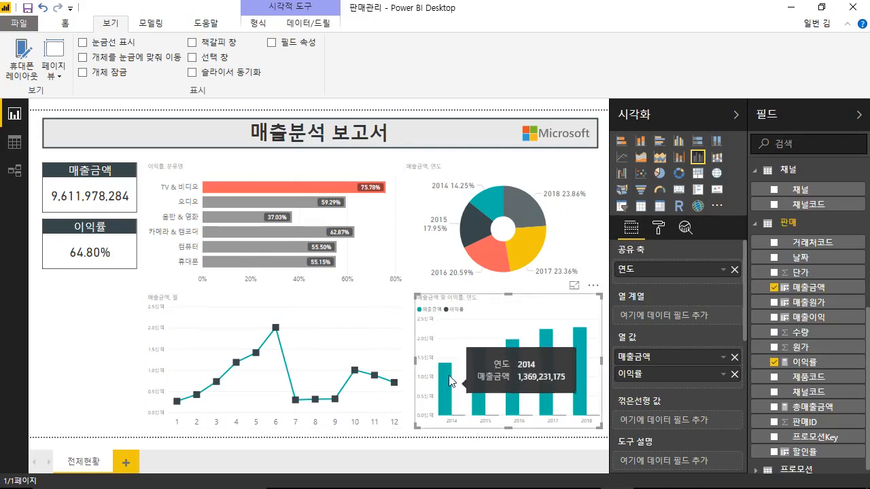
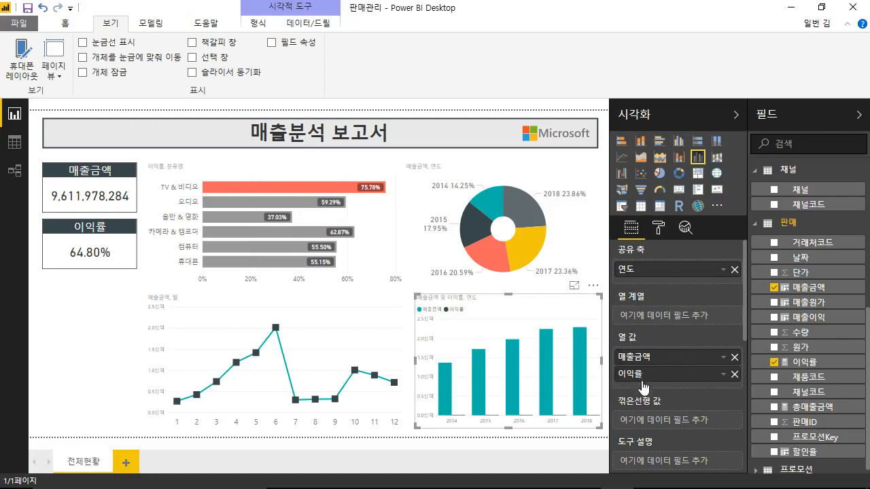
left_click_drag(642, 375, 642, 422)
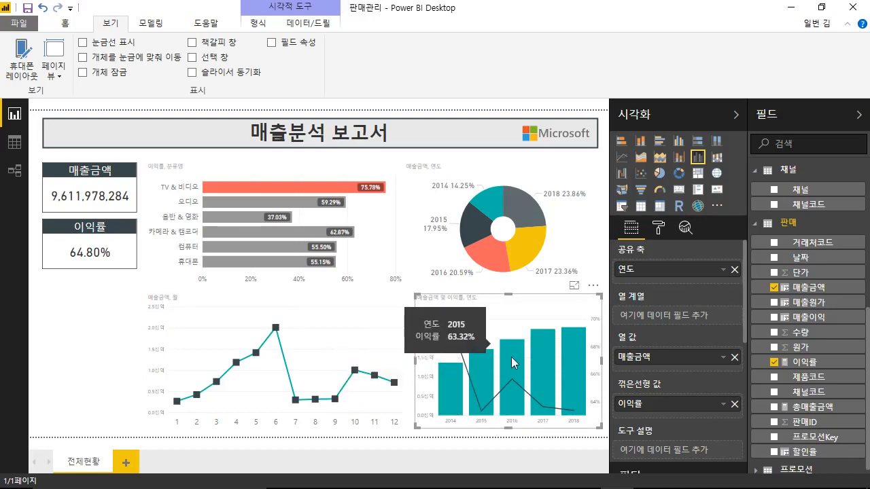
Examine the combo chart's X축 and 셰이프 formatting options
left_click(659, 230)
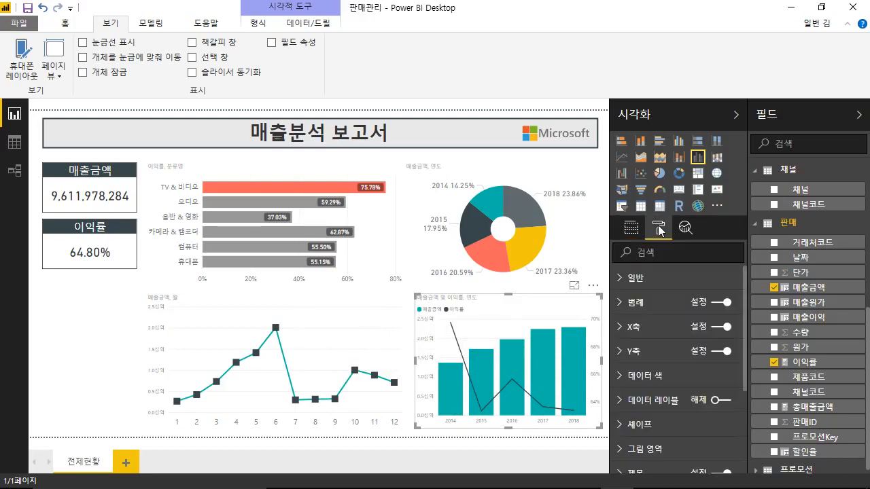
left_click(632, 332)
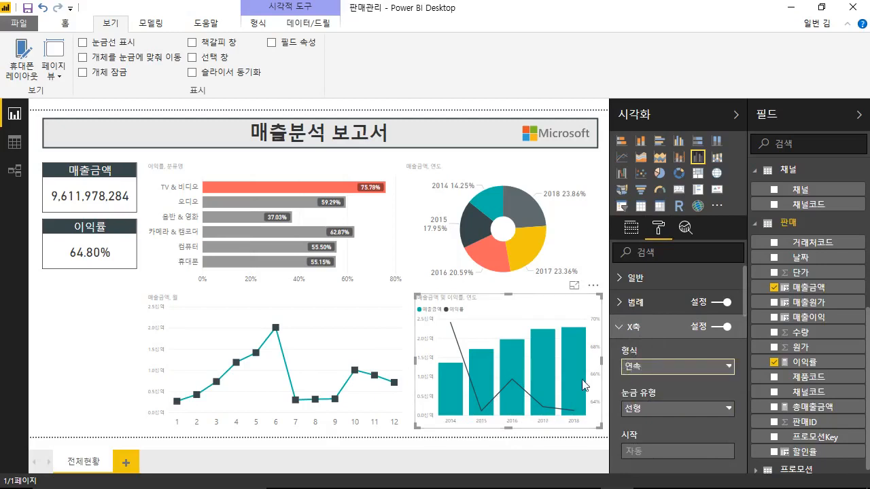
mouse_move(570, 414)
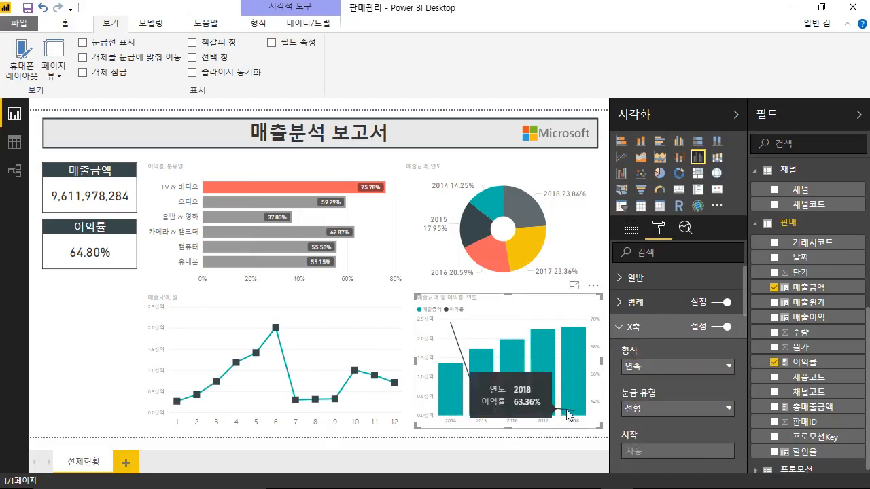
left_click(633, 329)
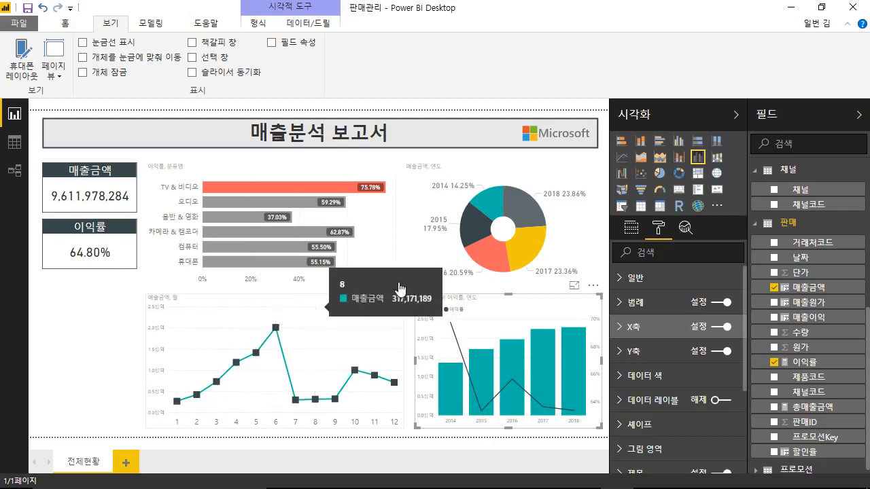
left_click(689, 424)
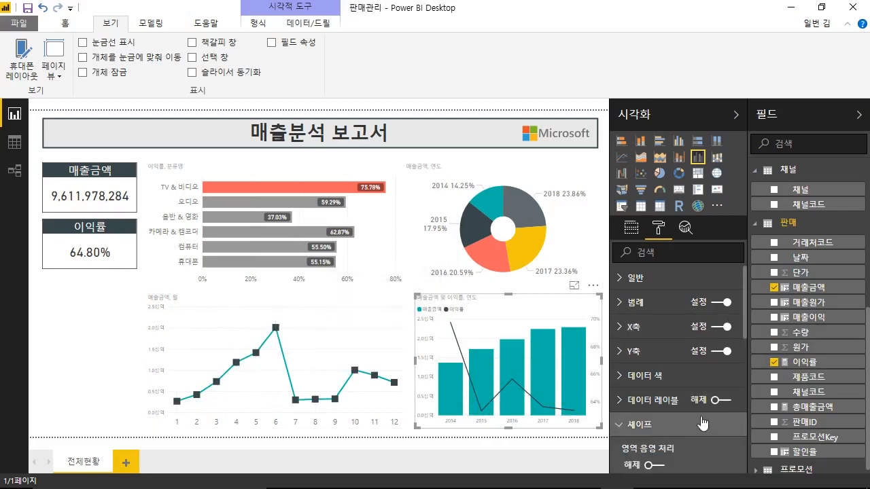
left_click_drag(742, 309, 749, 390)
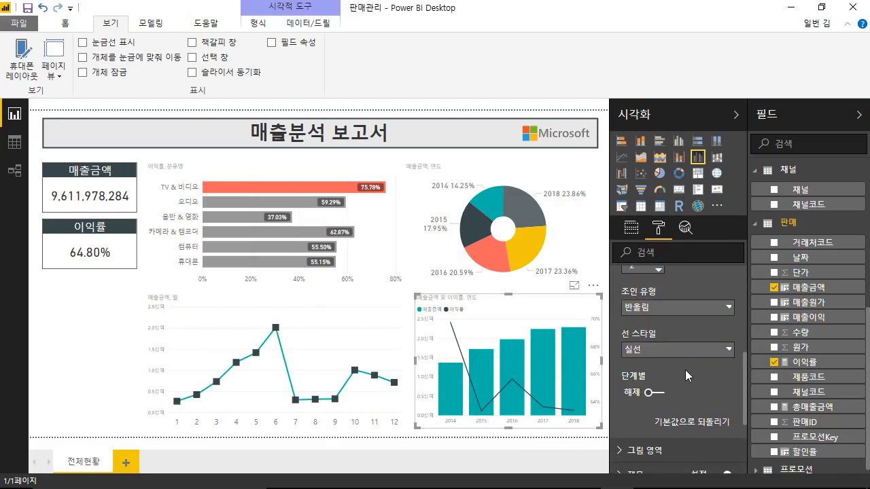
scroll(685, 369, "up", 5)
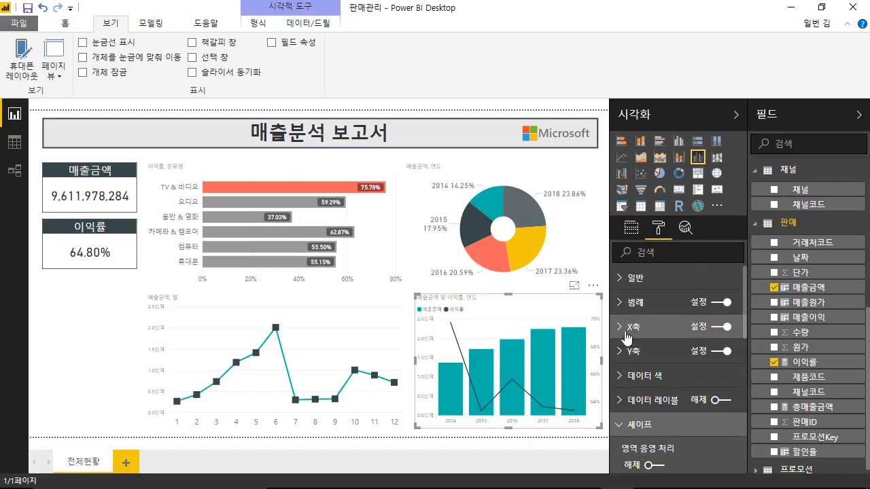
Set the combo chart's X축 type to 범주별
left_click(626, 333)
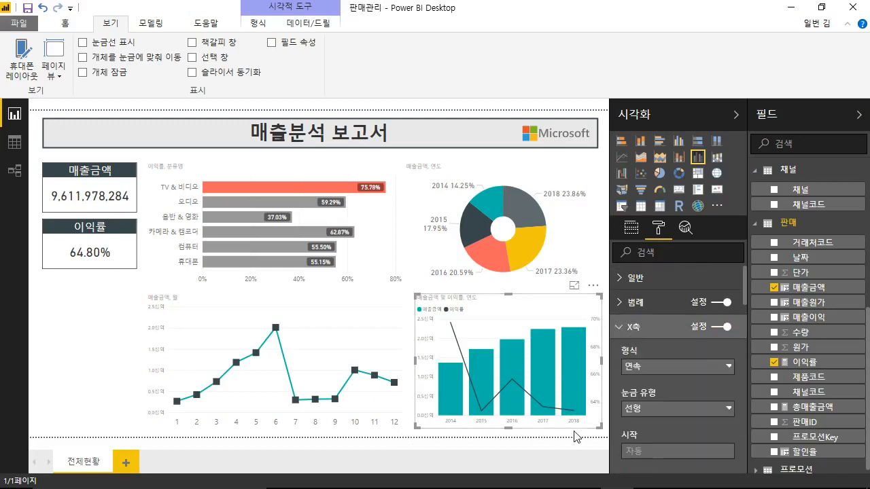
left_click(645, 366)
left_click(646, 399)
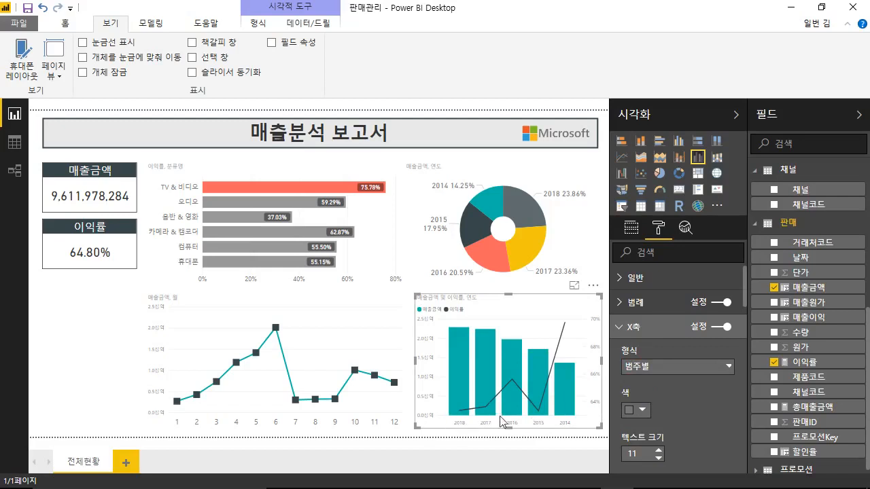
Sort the combo chart by 연도 in ascending order
left_click(593, 288)
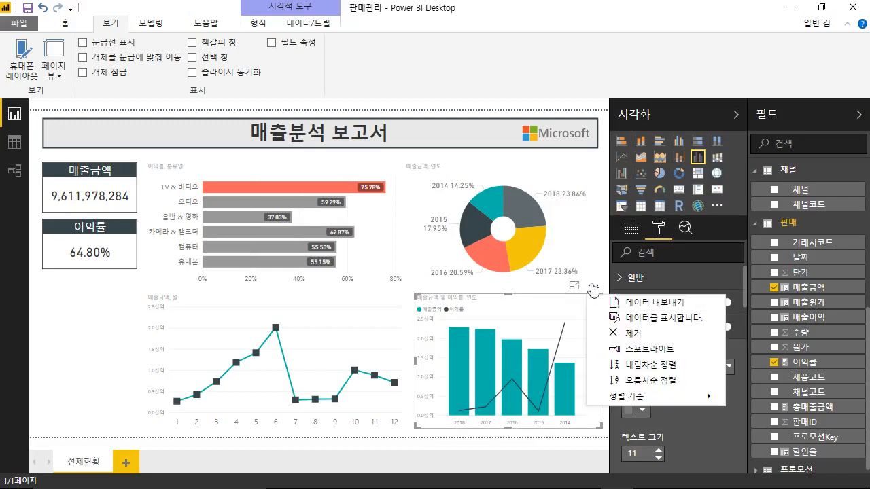
mouse_move(636, 399)
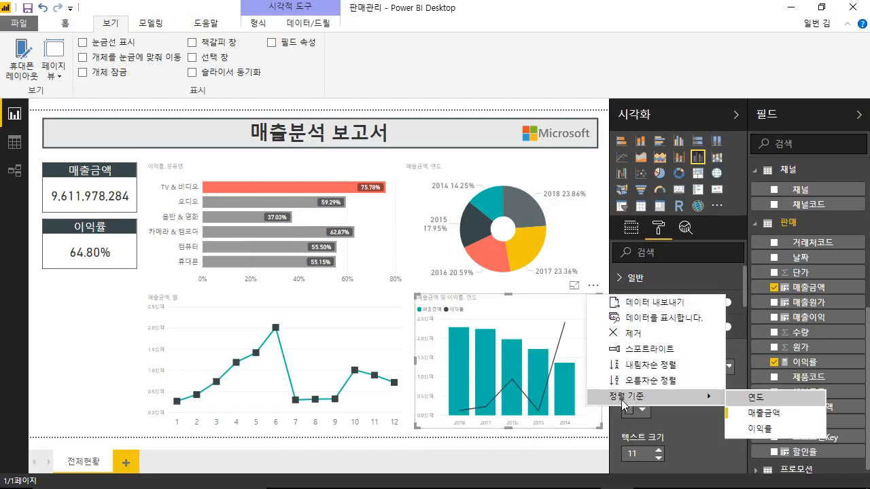
left_click(751, 401)
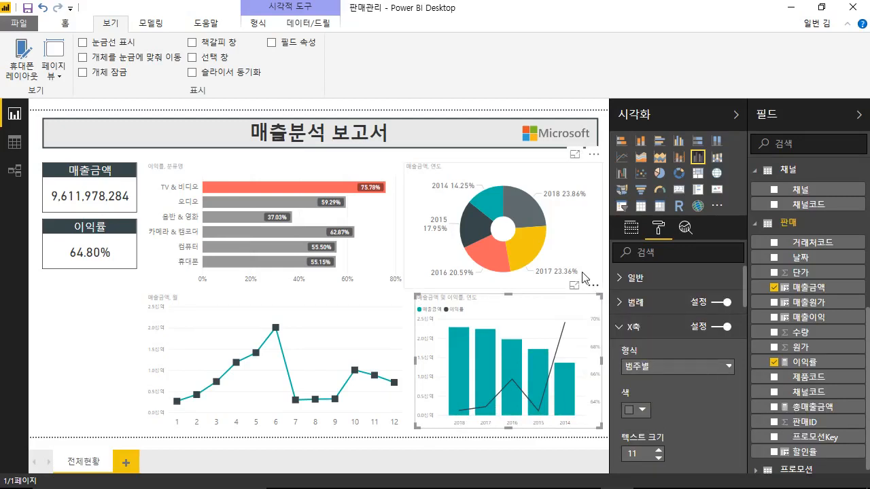
left_click(592, 290)
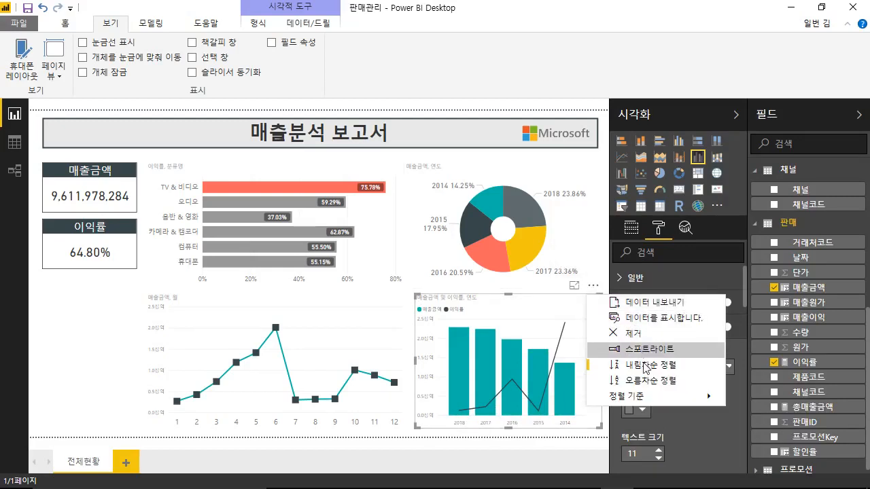
left_click(503, 426)
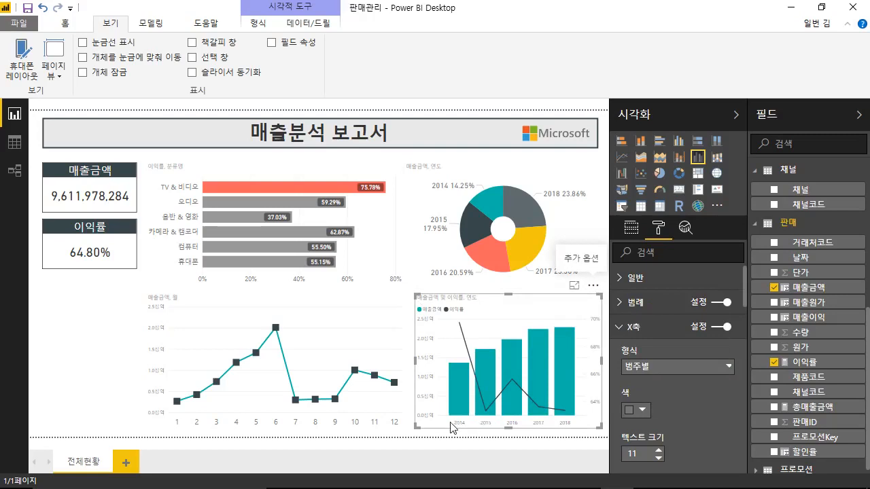
Try area shading (영역 음영 처리) on the combo chart's line and switch it back off
left_click(653, 327)
scroll(656, 415, "down", 4)
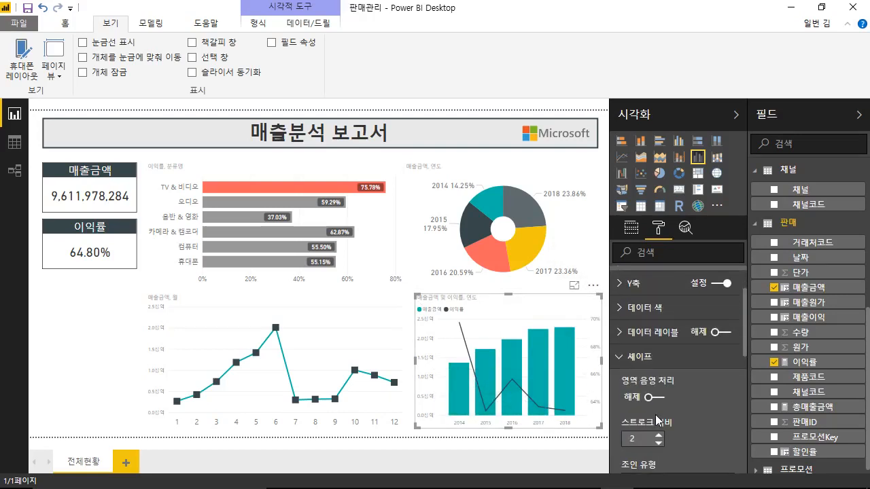
left_click(657, 333)
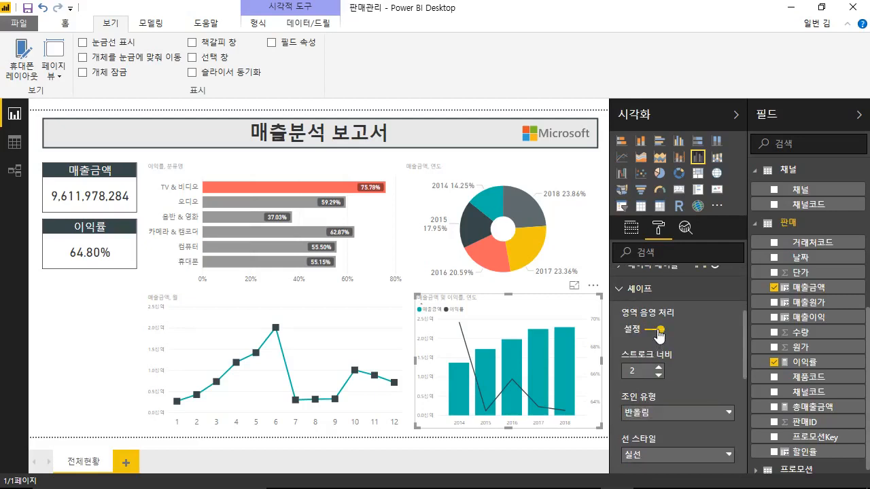
left_click(657, 333)
left_click(656, 332)
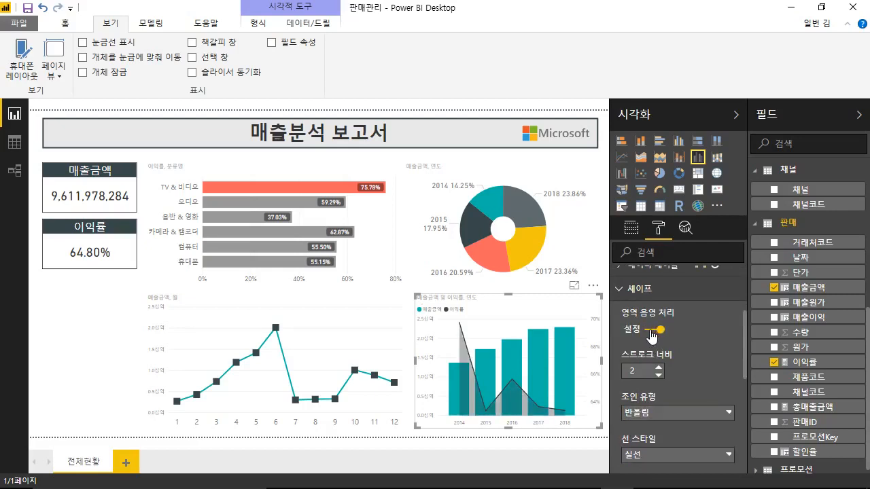
left_click(656, 332)
Try a thicker 스트로크 너비 for the combo chart's line and restore it to 2
left_click(659, 368)
left_click(659, 368)
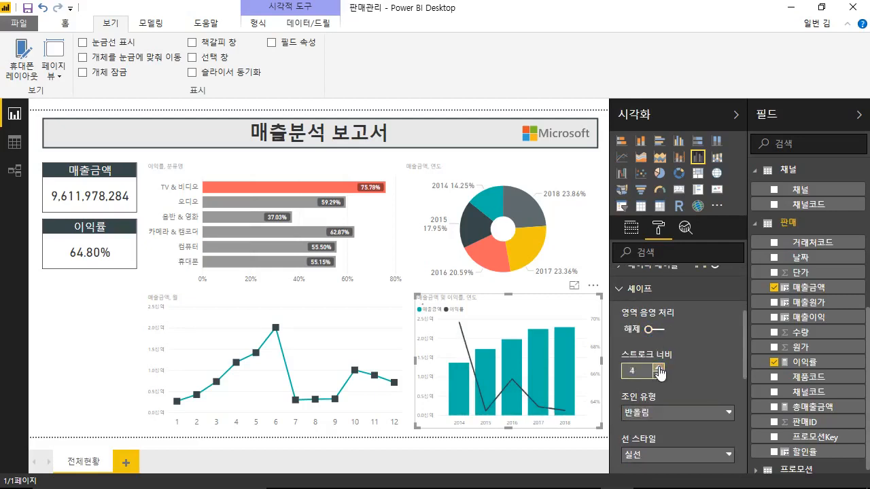
left_click(659, 368)
left_click(659, 368)
left_click(659, 375)
left_click(659, 375)
left_click(659, 375)
left_click(658, 375)
Turn on 영역 음영 처리 and 표식 표시 for the combo chart's line
left_click(657, 330)
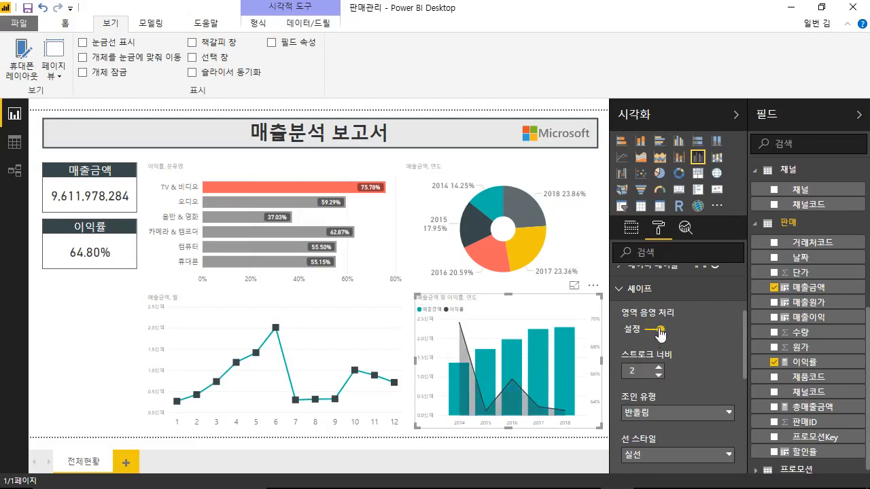
left_click_drag(744, 362, 747, 418)
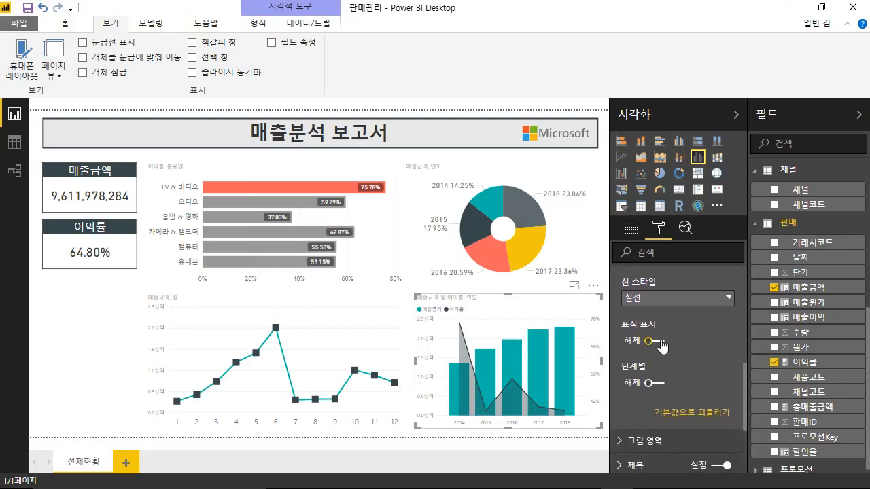
left_click(656, 342)
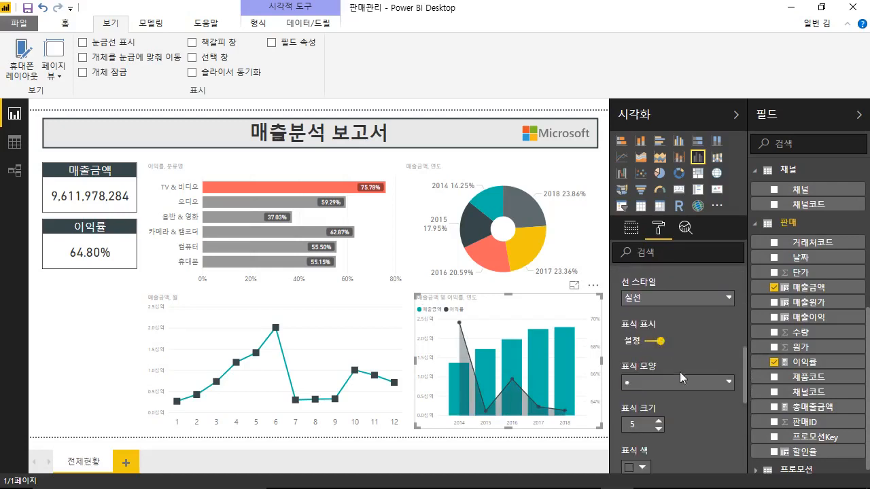
mouse_move(745, 361)
left_mouse_down()
mouse_move(744, 401)
mouse_move(744, 373)
left_mouse_up()
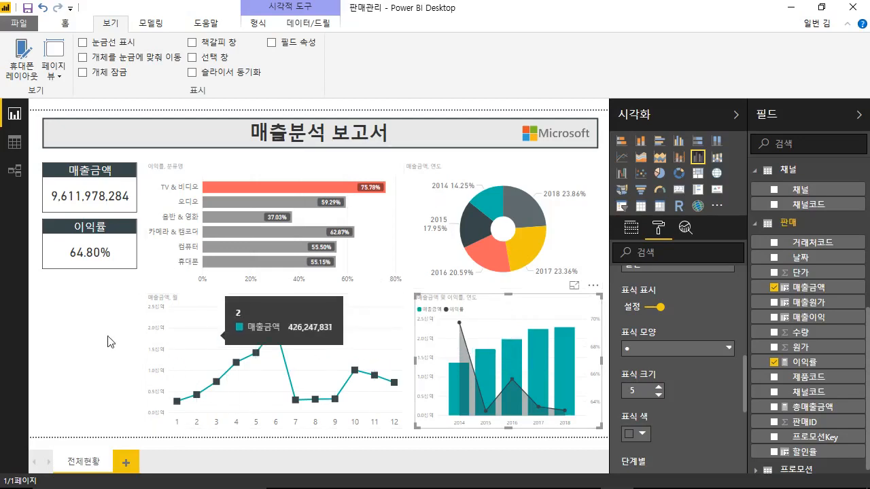
Add a slicer using 시도 from the 지역 table and place it directly below the 이익률 card
left_click(94, 314)
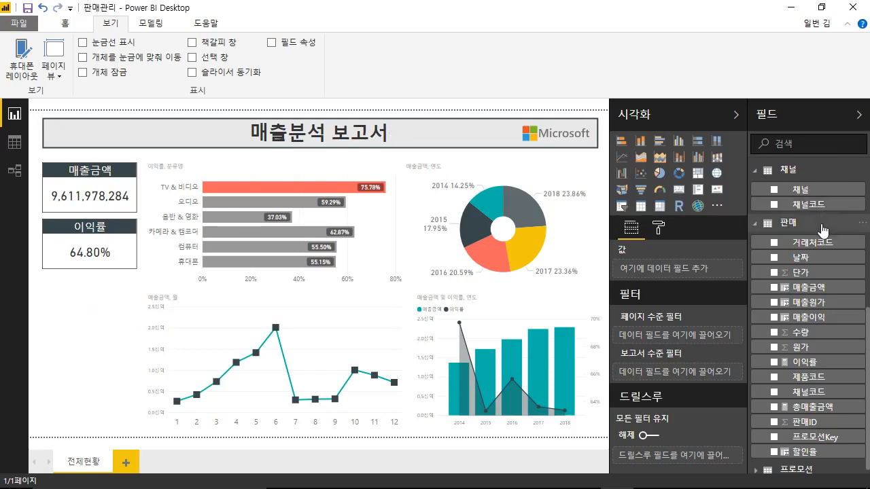
left_click(621, 208)
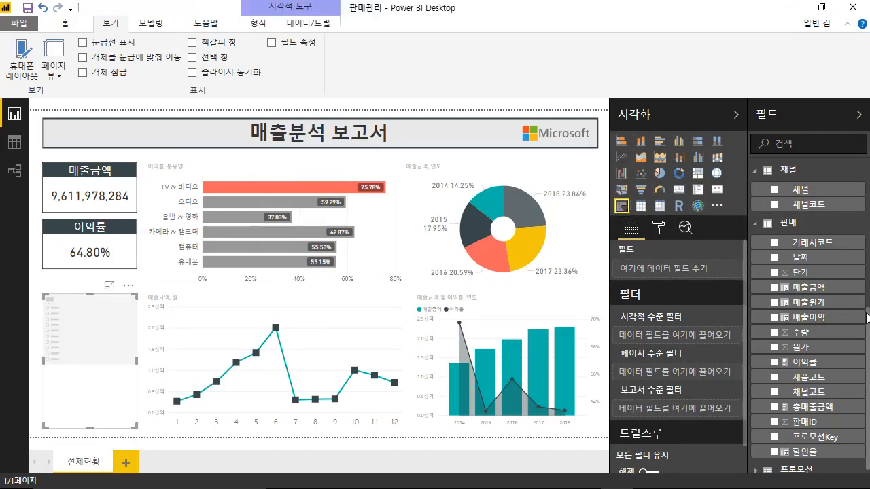
scroll(855, 322, "up", 5)
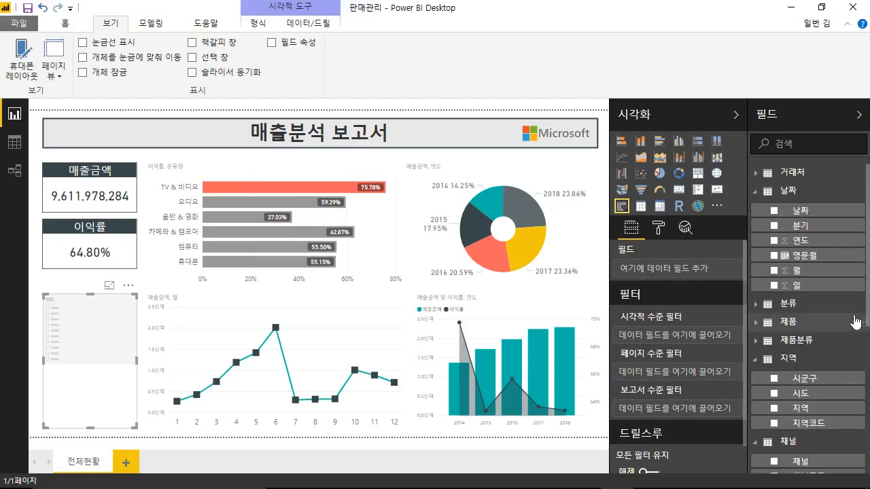
left_click(754, 193)
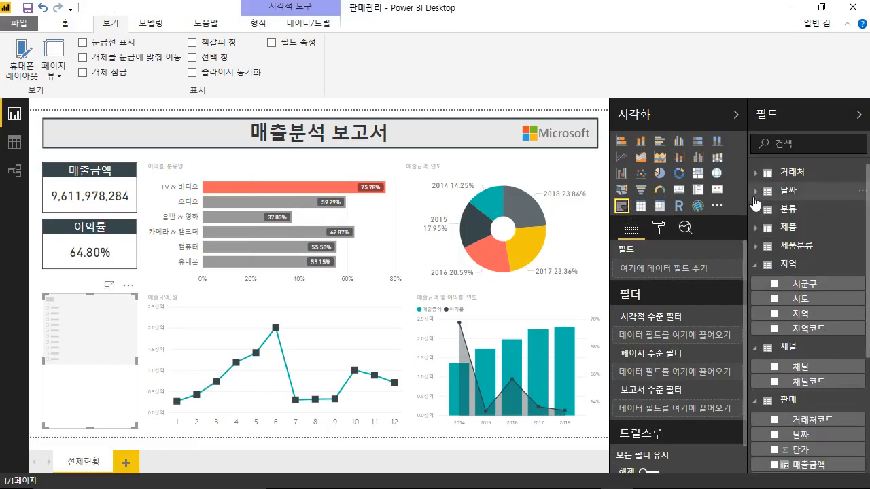
left_click(774, 301)
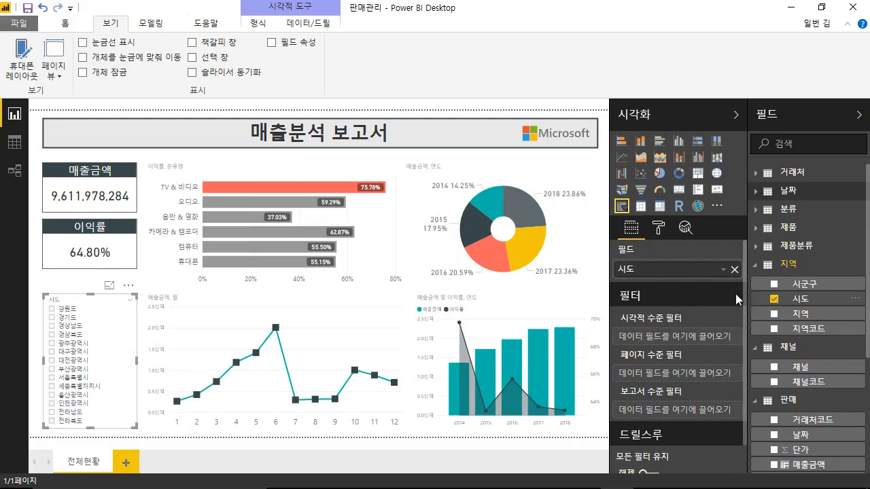
left_click_drag(82, 301, 81, 282)
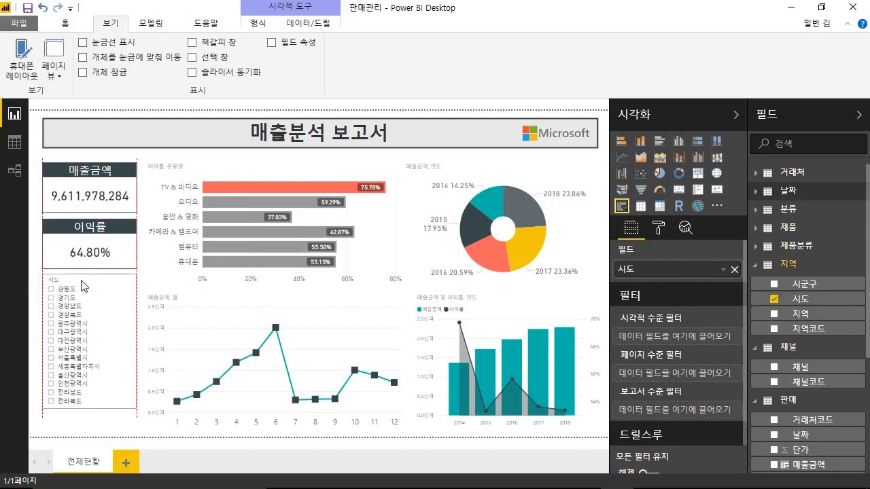
Set the 시도 slicer's item text size to 14
left_click(663, 231)
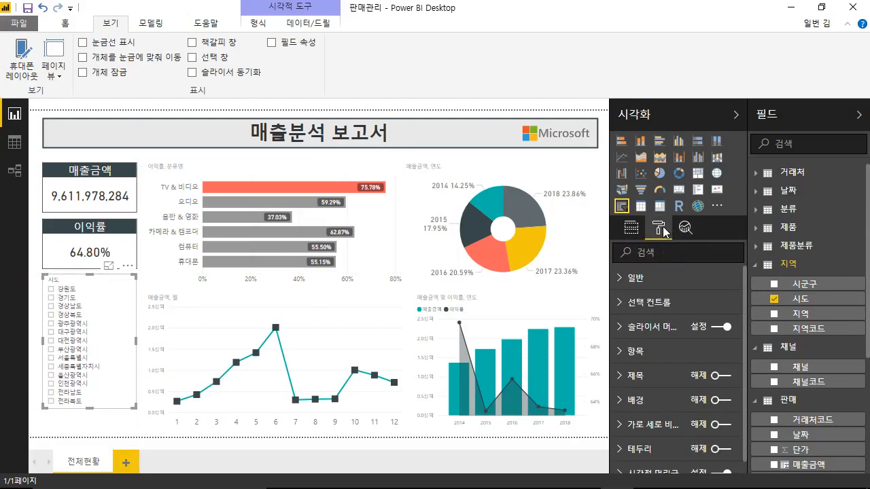
left_click(632, 351)
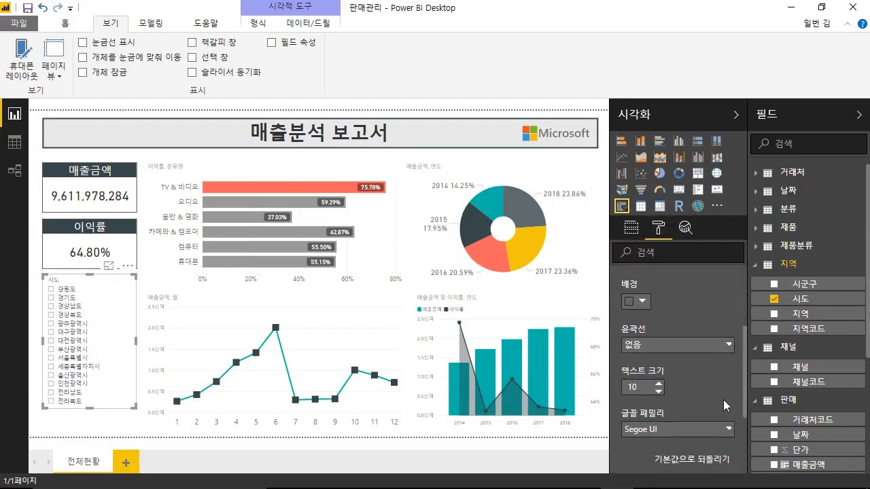
left_click(658, 383)
left_click(658, 384)
left_click(658, 383)
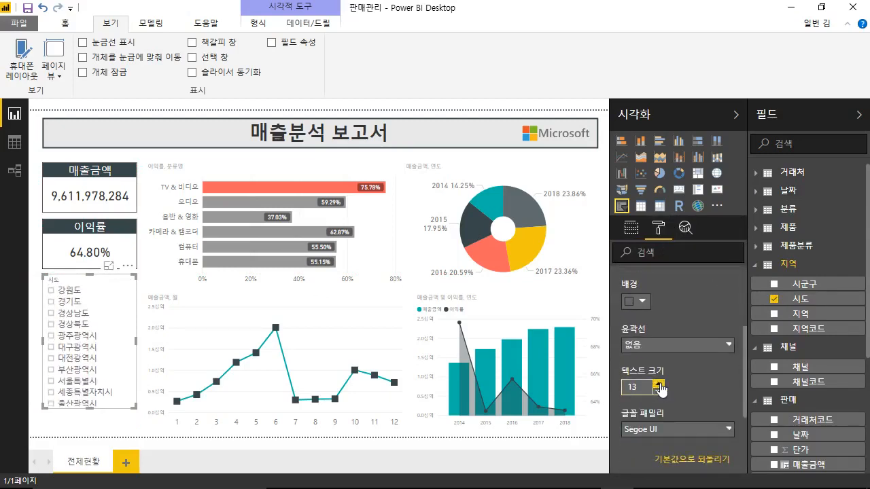
left_click(658, 383)
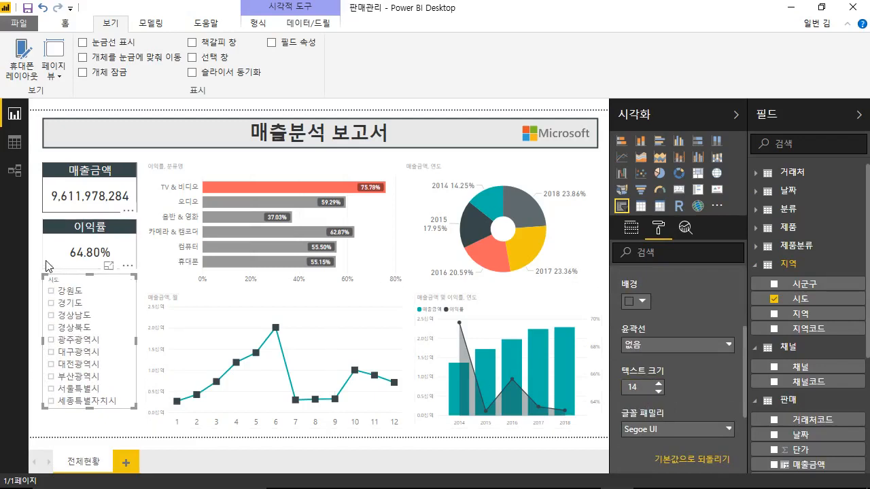
Test the slicer by filtering the report by 강원도, 경기도, 대구광역시 and 대전광역시 one at a time, and clear the selection
left_click(52, 292)
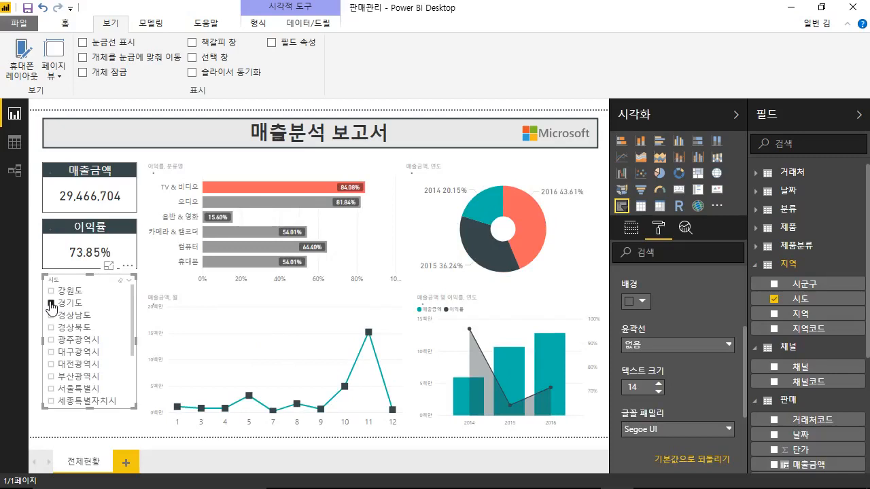
left_click(51, 305)
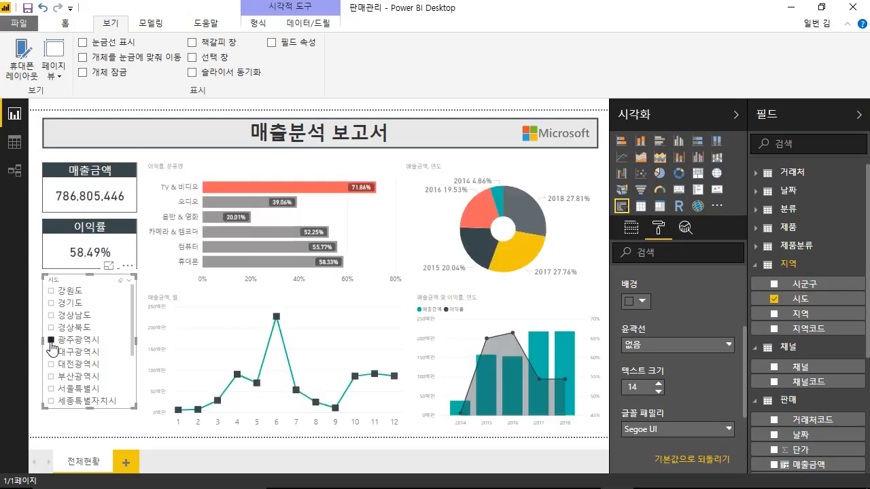
left_click(52, 352)
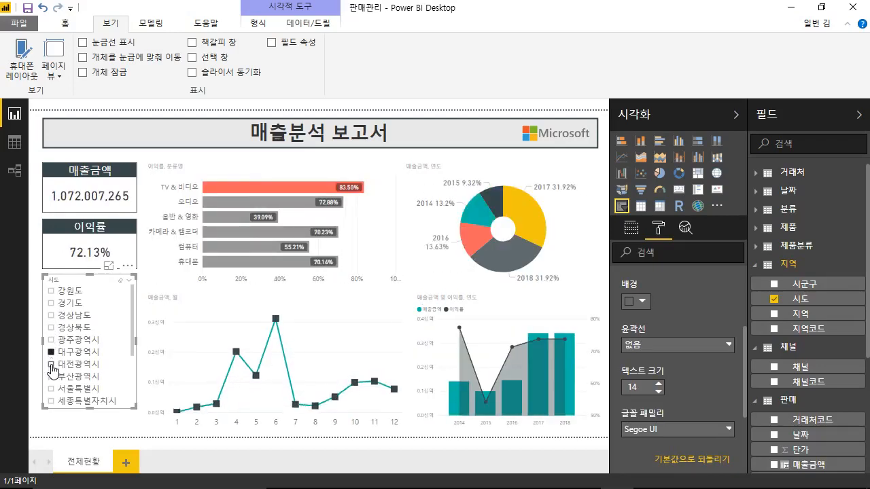
left_click(52, 365)
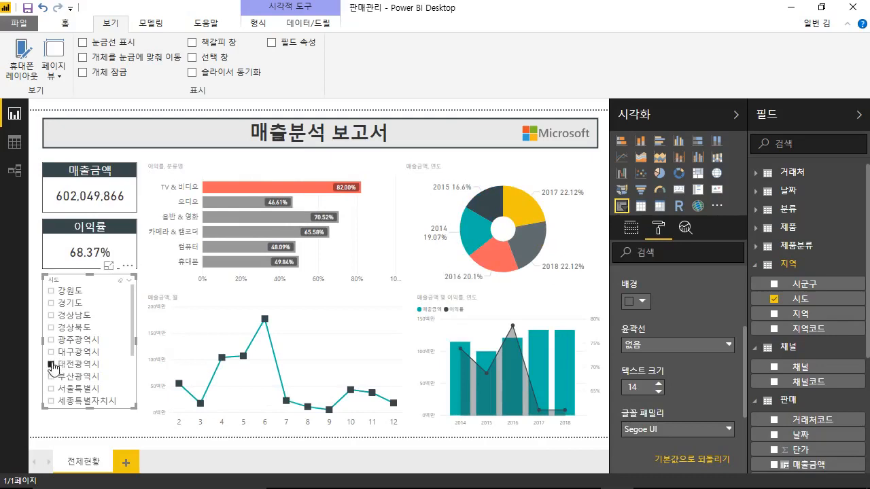
left_click(121, 280)
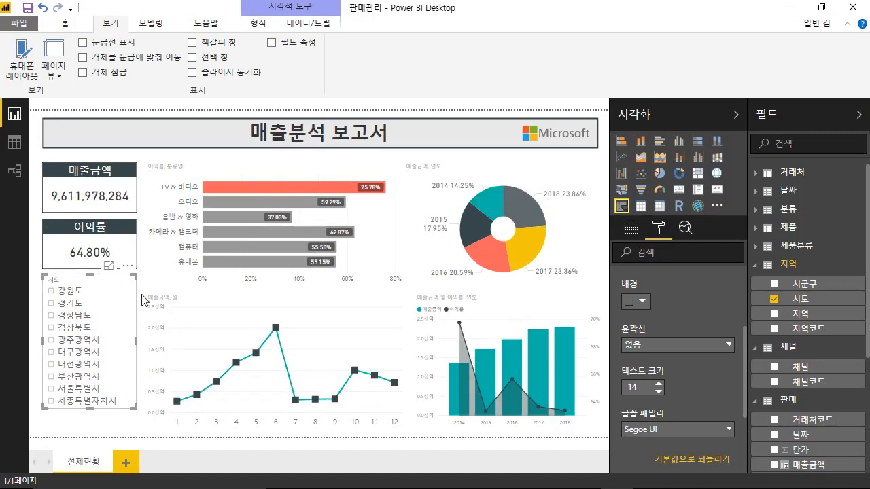
Select and deselect 강원도 in the slicer to check how single selection toggles
left_click(51, 292)
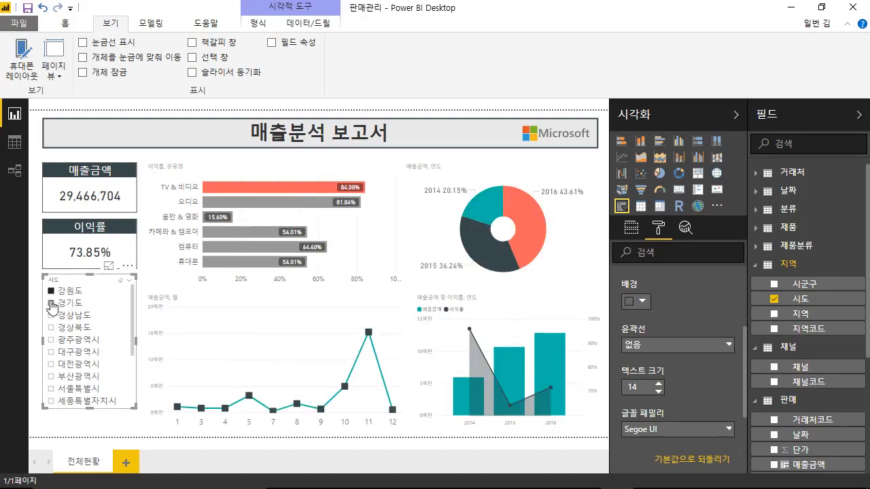
left_click(51, 291)
left_click(51, 292)
left_click(52, 291)
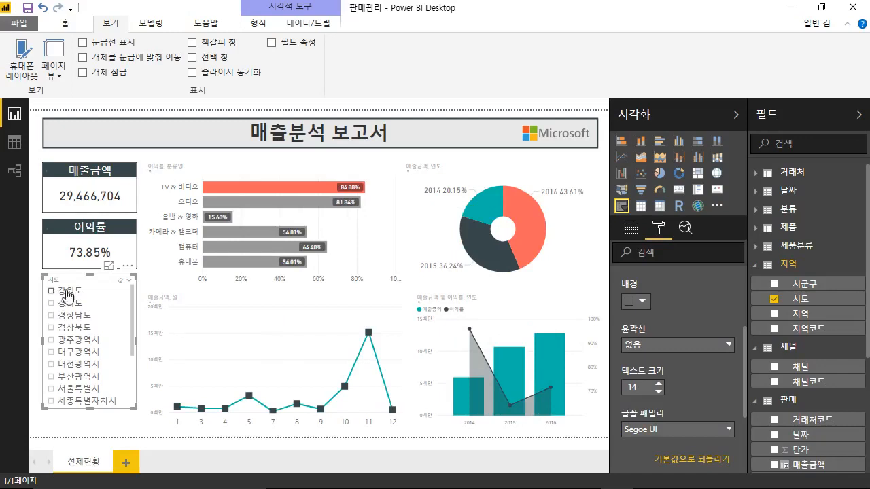
Turn off 단일 선택 in the slicer's selection controls
left_click(663, 234)
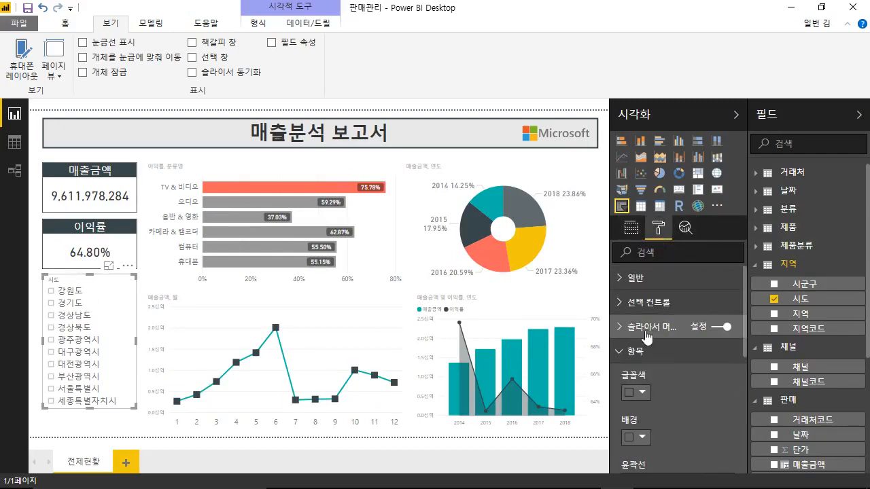
left_click(647, 304)
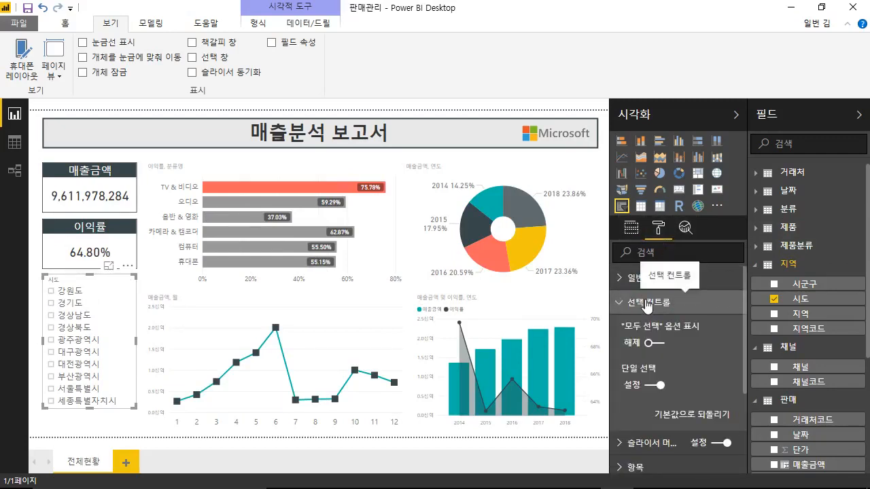
left_click(654, 386)
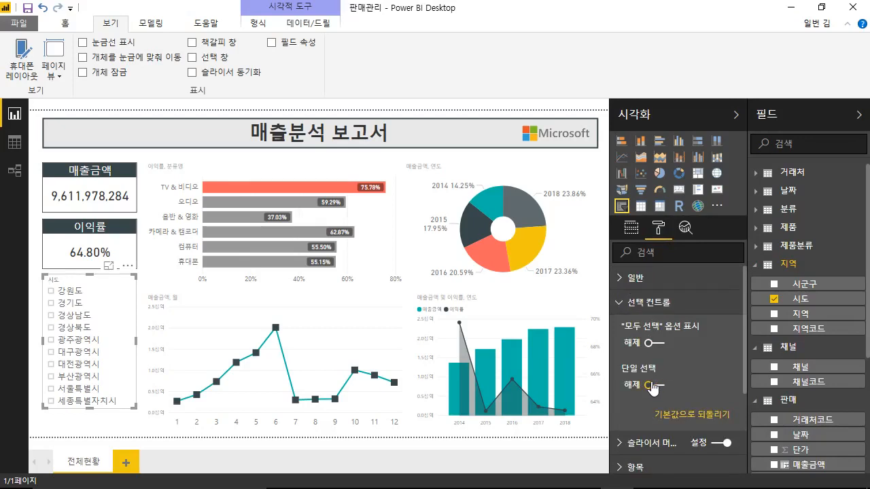
Test multiple selection with 강원도, 경기도, 광주광역시 and 대구광역시 together, and clear the slicer
left_click(51, 291)
left_click(51, 303)
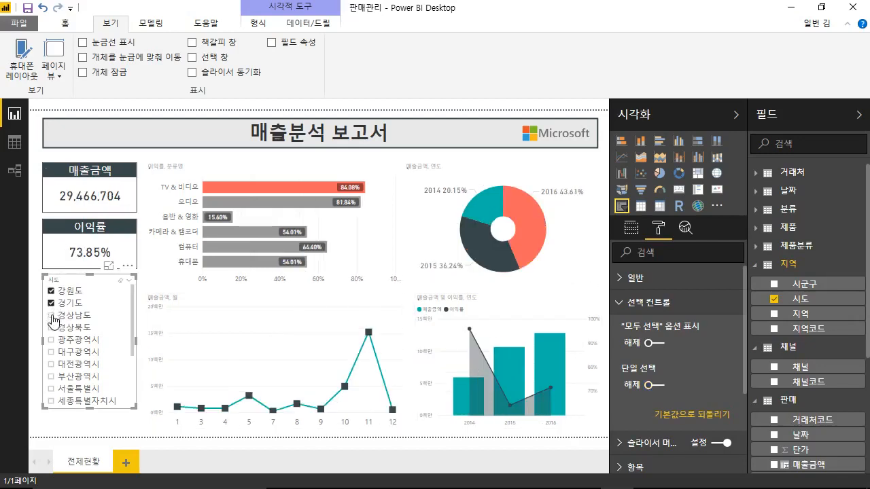
left_click(51, 340)
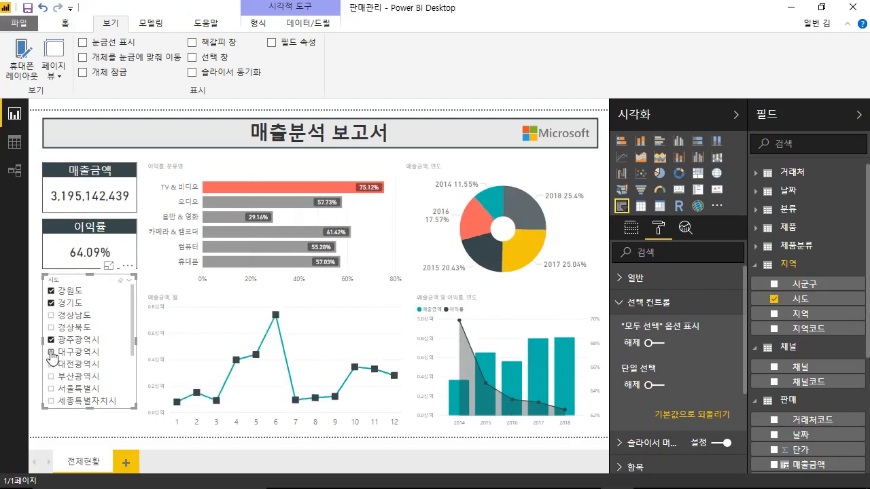
left_click(52, 352)
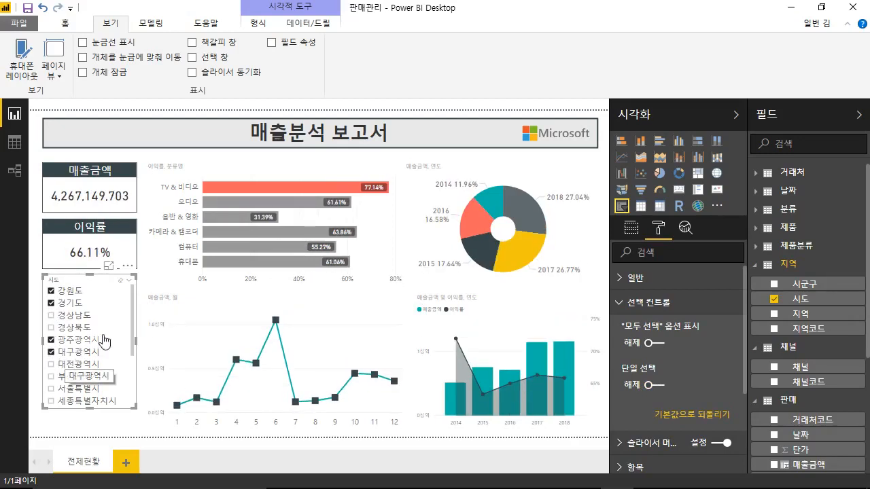
left_click(120, 280)
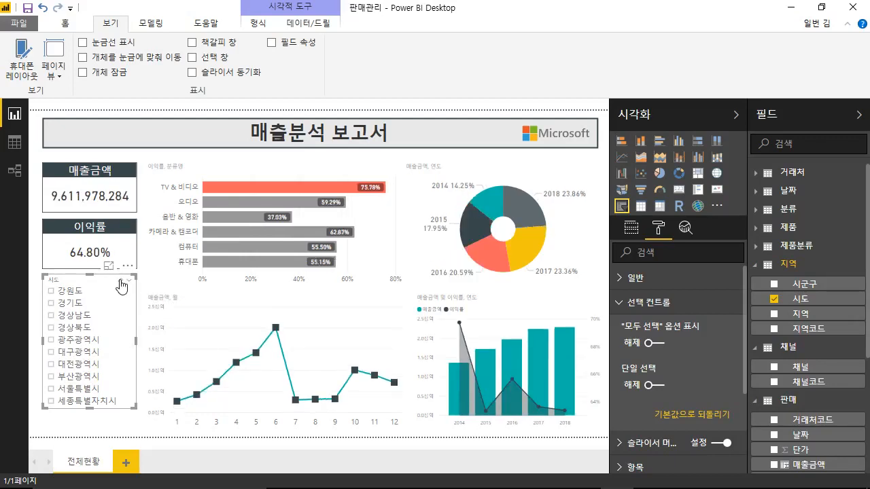
Enable the slicer's "모두 선택" option and test it by selecting and deselecting every region
left_click(657, 344)
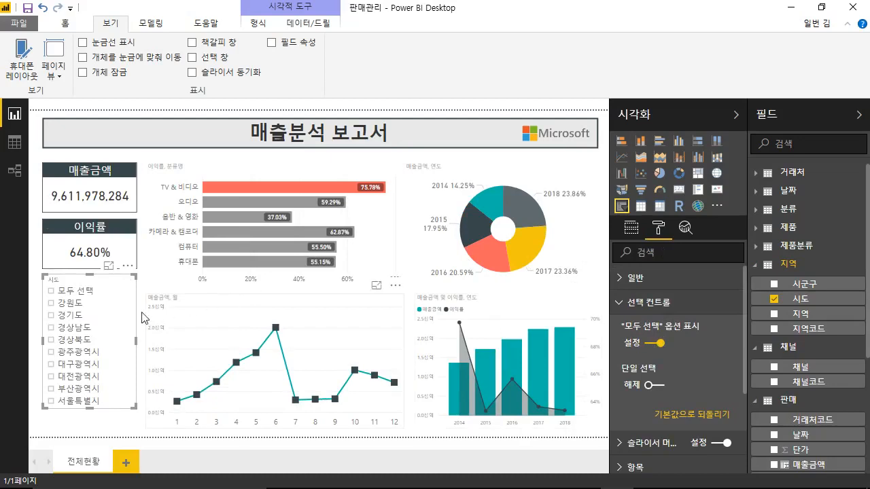
left_click(75, 296)
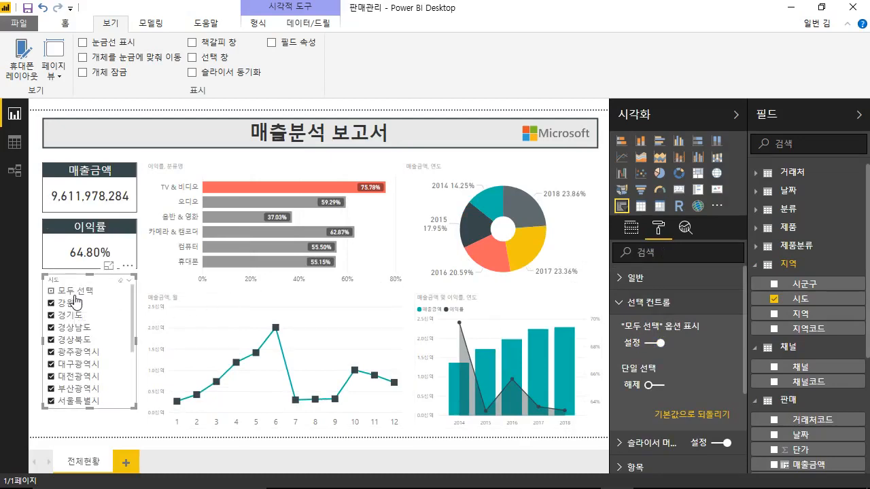
left_click(75, 295)
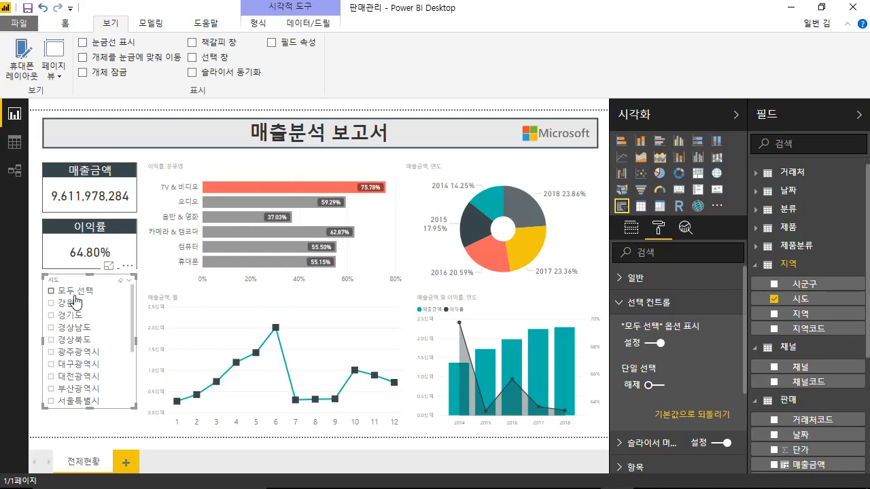
Change the 시도 slicer to a dropdown, preview its list, and shrink the slicer's height to fit the single dropdown row
left_click(130, 281)
left_click(143, 304)
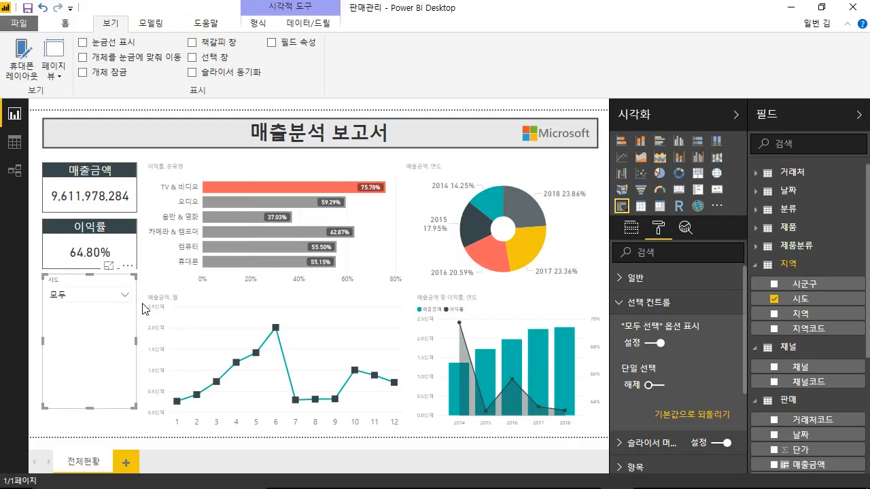
left_click(126, 296)
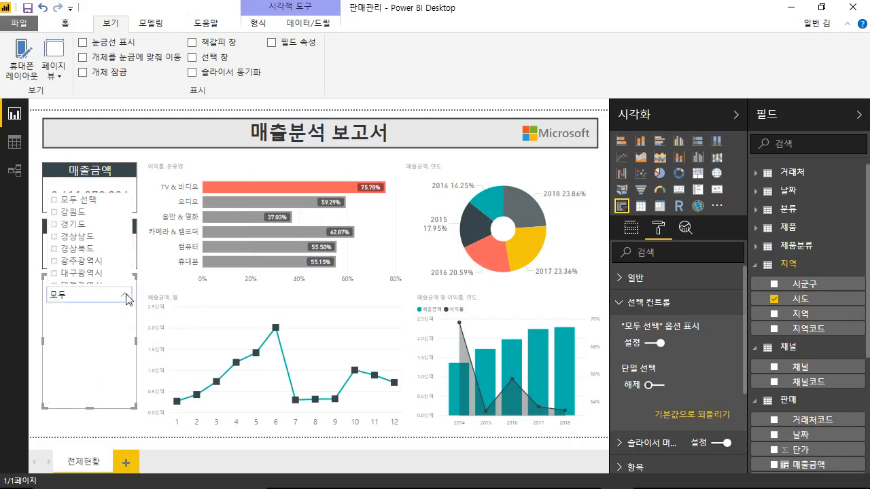
left_click(126, 296)
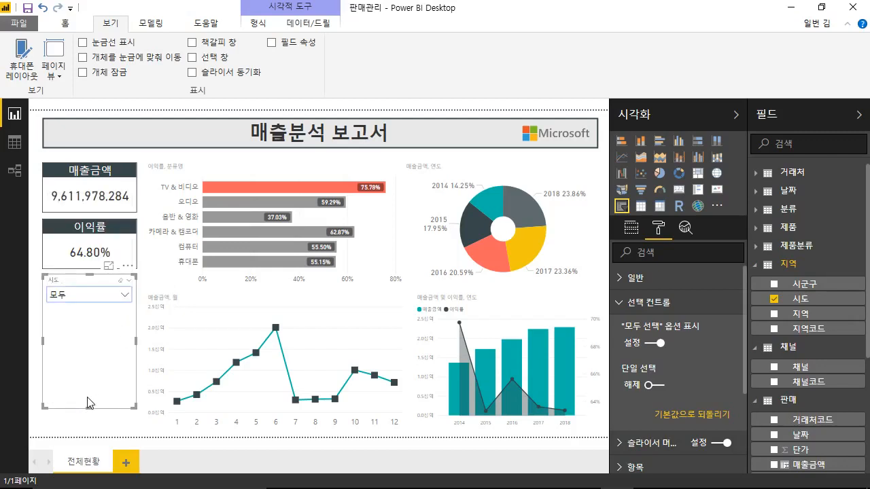
left_click_drag(89, 408, 89, 307)
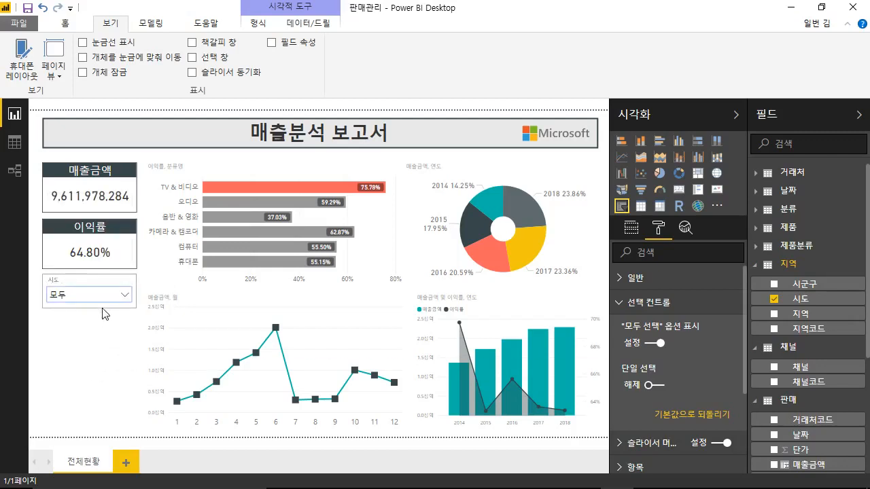
Test the 시도 dropdown by filtering the report to 강원도 and clearing that selection
left_click(127, 297)
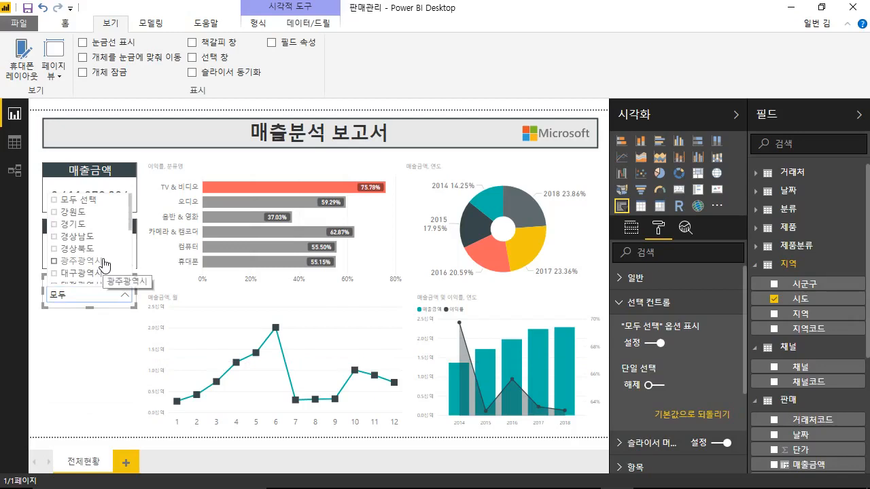
left_click(57, 213)
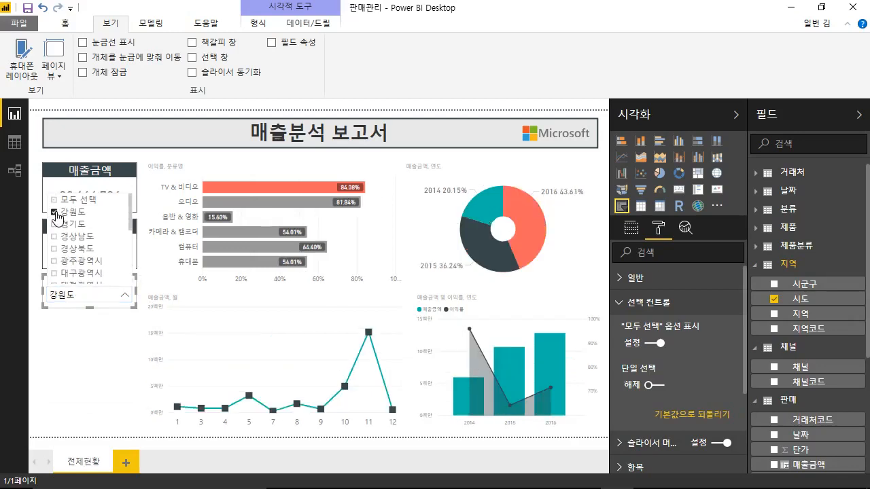
left_click(56, 213)
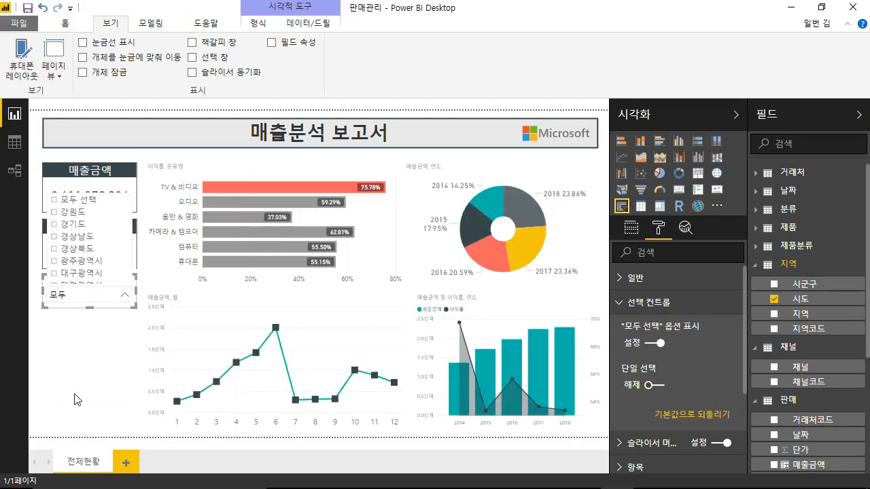
Add a separate slicer below the 시도 slicer, using the 연도 field from the 날짜 table
left_click(76, 375)
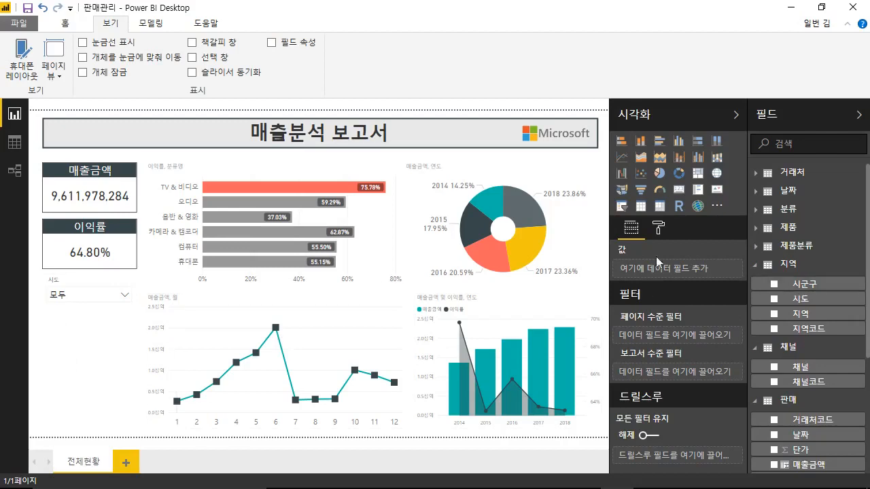
left_click(621, 207)
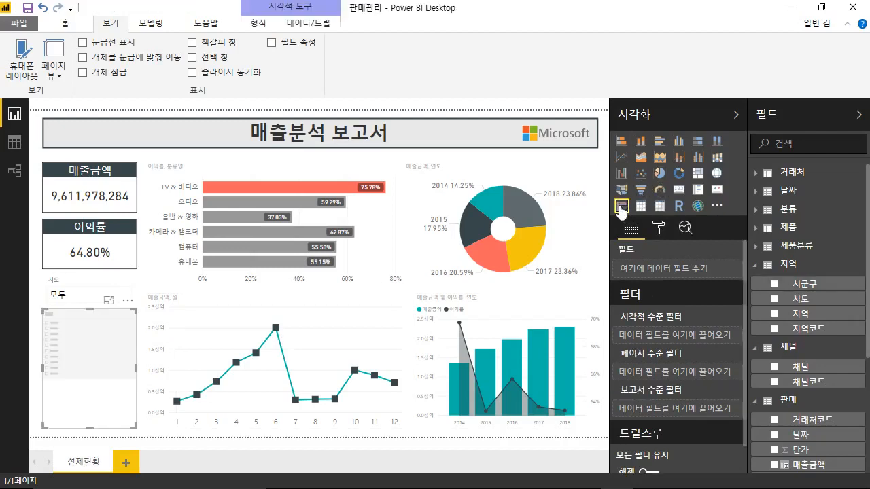
left_click(800, 192)
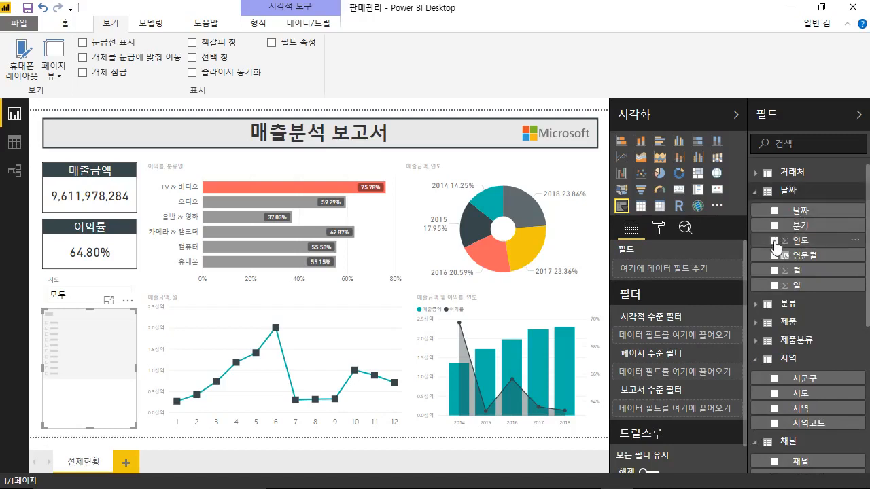
left_click(774, 241)
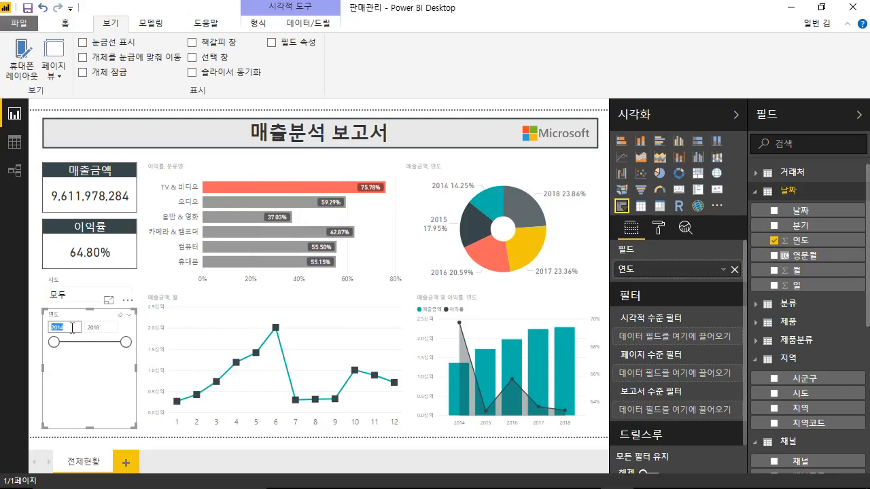
Test the 연도 range slicer by narrowing it to 2015–2016 and restoring the full 2014–2018 range
key("Return")
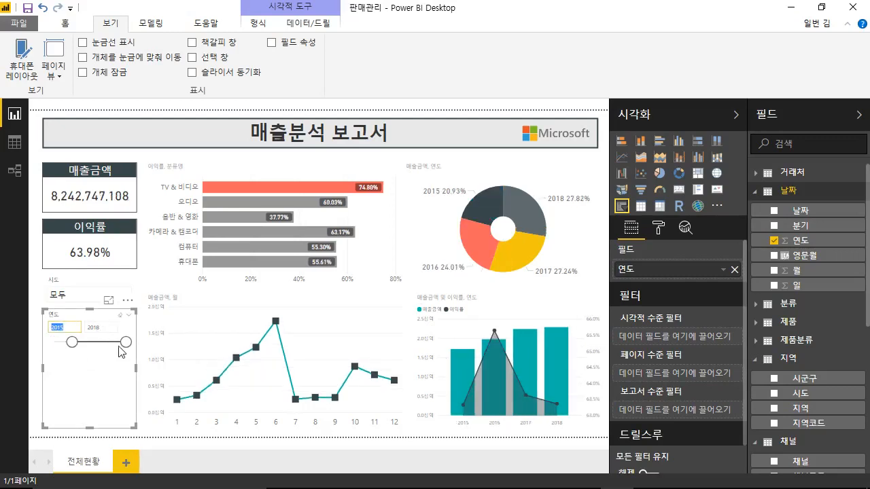
left_click_drag(127, 342, 90, 342)
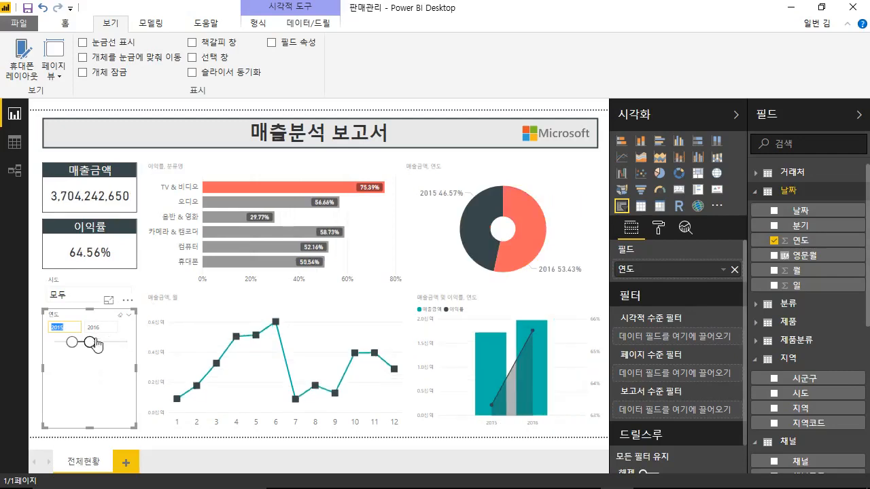
left_click_drag(90, 342, 126, 342)
left_click_drag(72, 343, 54, 345)
Set the text size of the 연도 slicer's numeric inputs (숫자 입력) to 11
left_click(659, 231)
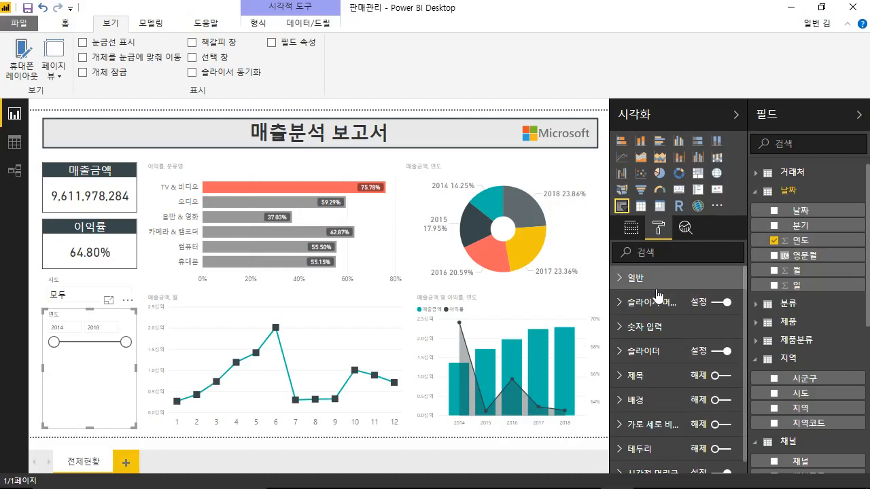
scroll(648, 382, "down", 1)
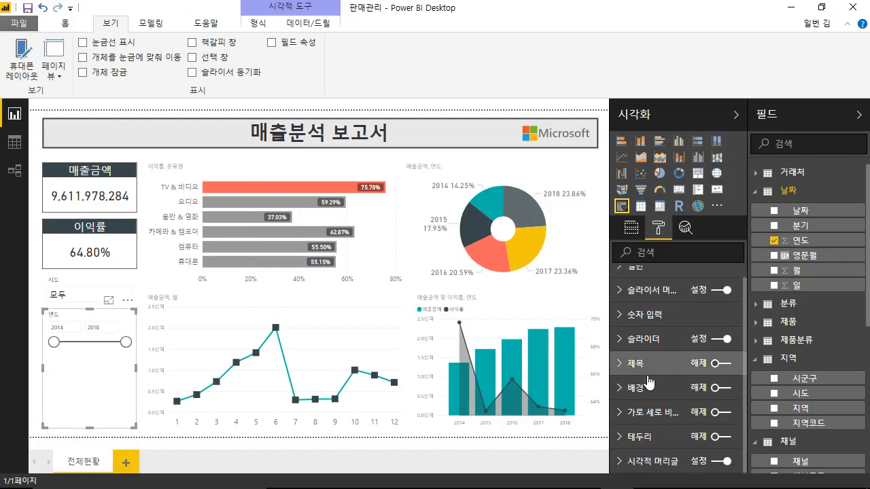
left_click(652, 339)
left_click(652, 339)
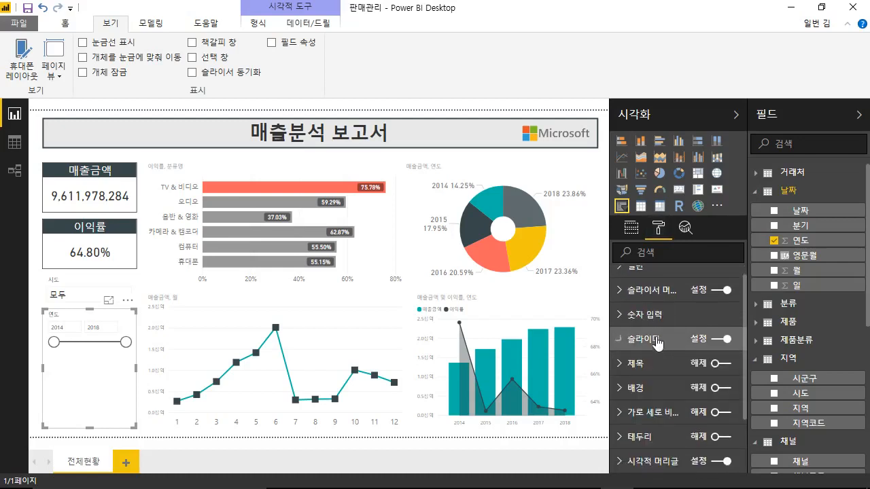
left_click(659, 316)
scroll(672, 363, "down", 3)
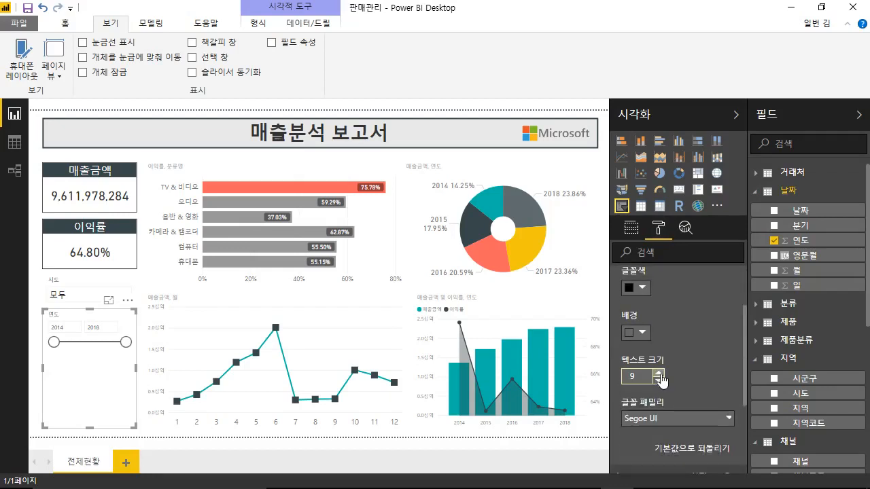
left_click(658, 373)
left_click(659, 373)
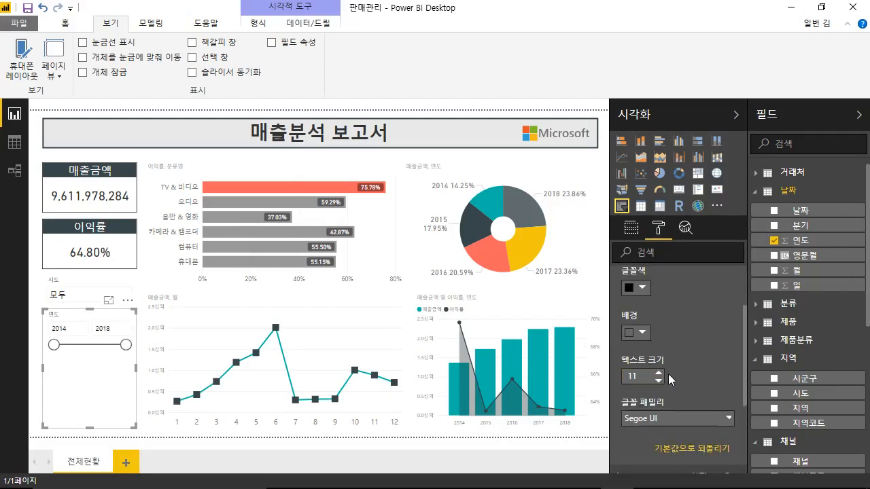
scroll(668, 374, "up", 1)
left_click(652, 326)
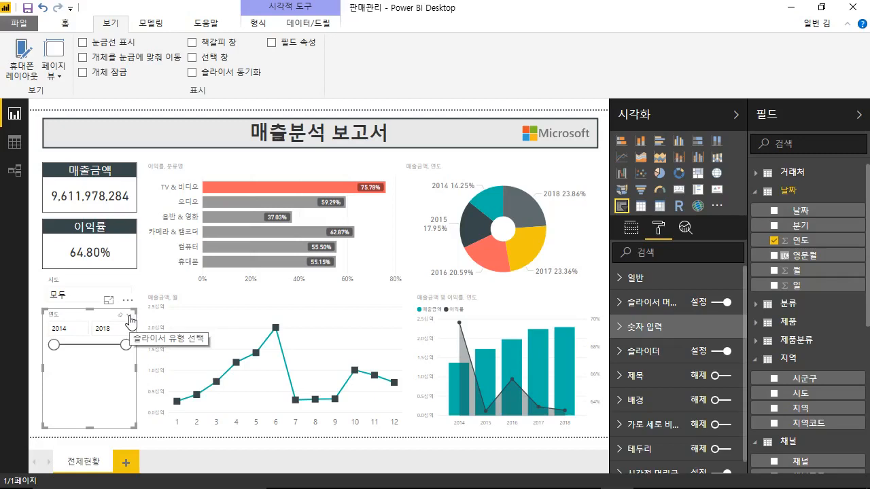
Try the 연도 slicer types 목록, 드롭다운, 사이, 작거나 같음 and 크거나 같음 one after another
left_click(130, 317)
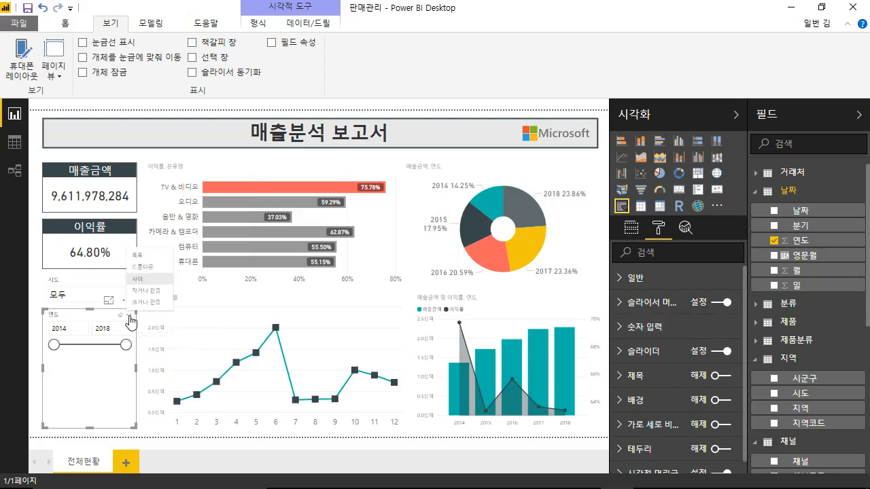
left_click(138, 255)
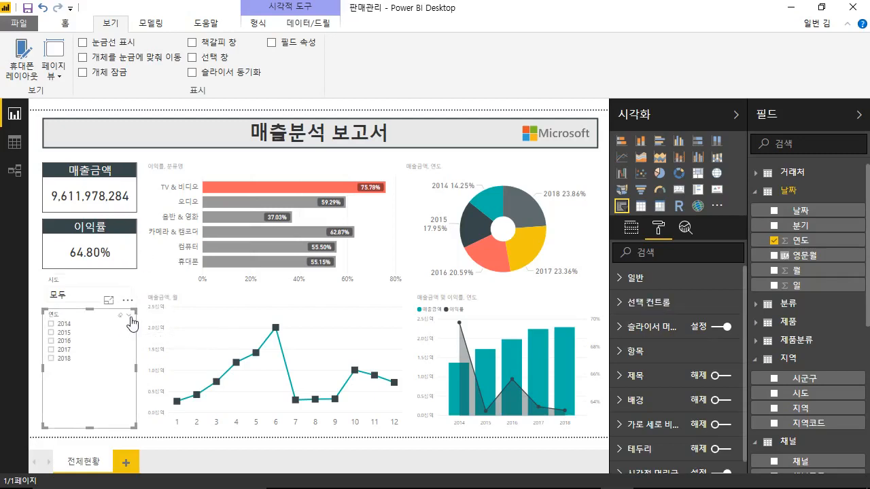
left_click(130, 317)
left_click(145, 270)
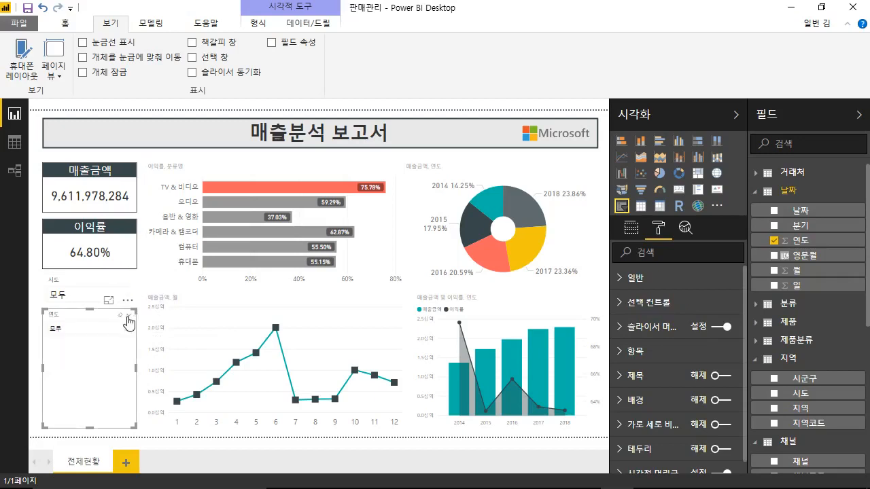
left_click(129, 315)
left_click(138, 278)
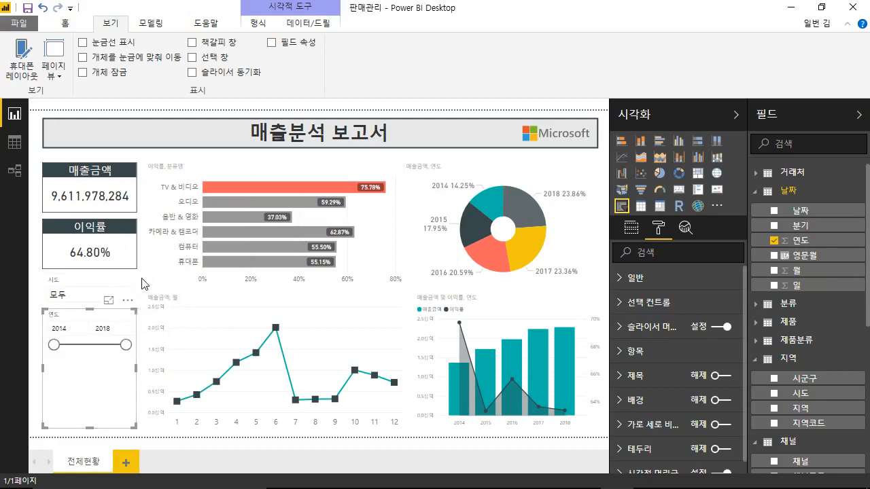
left_click(131, 314)
left_click(146, 290)
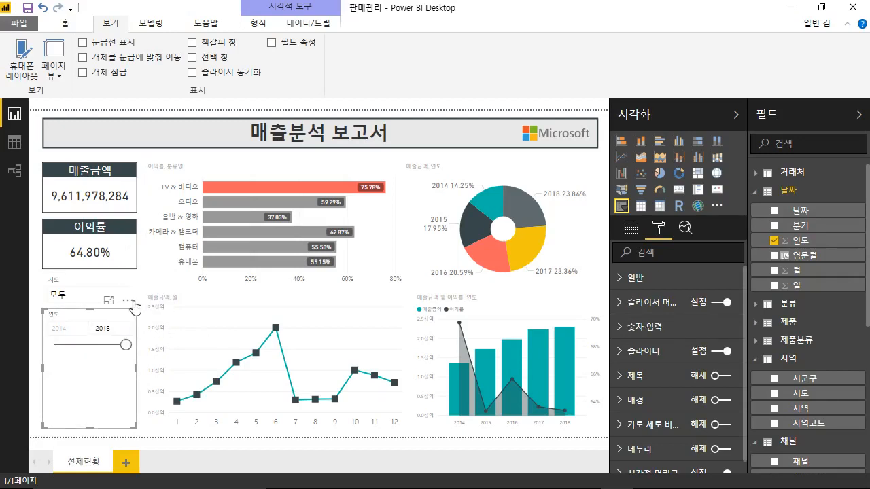
left_click(129, 315)
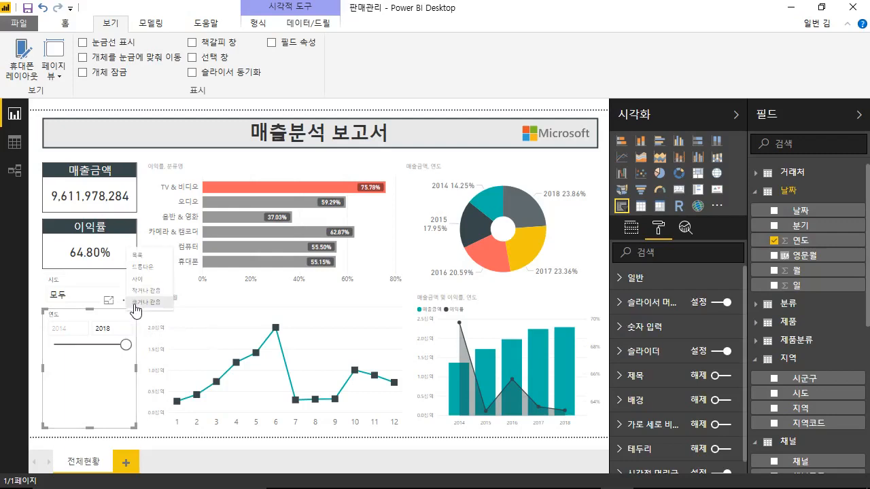
left_click(144, 301)
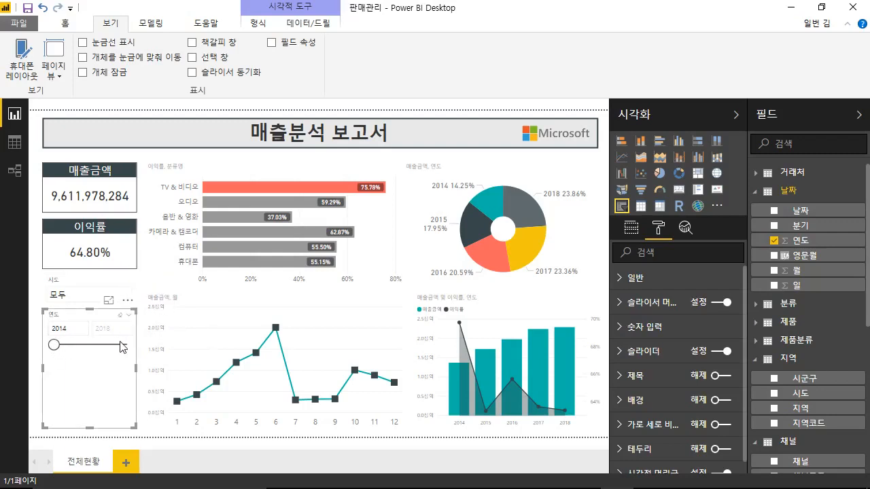
Set the 연도 slicer type to 목록 and its direction (방향) to 가로
left_click(130, 316)
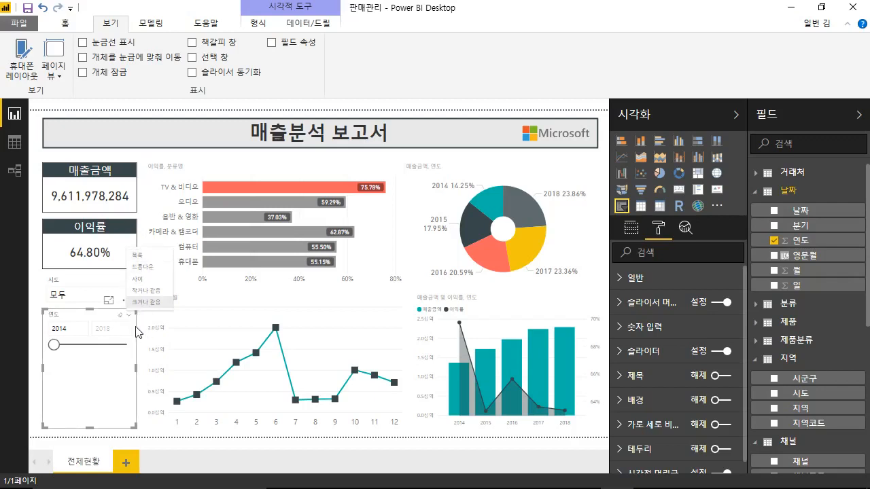
left_click(139, 255)
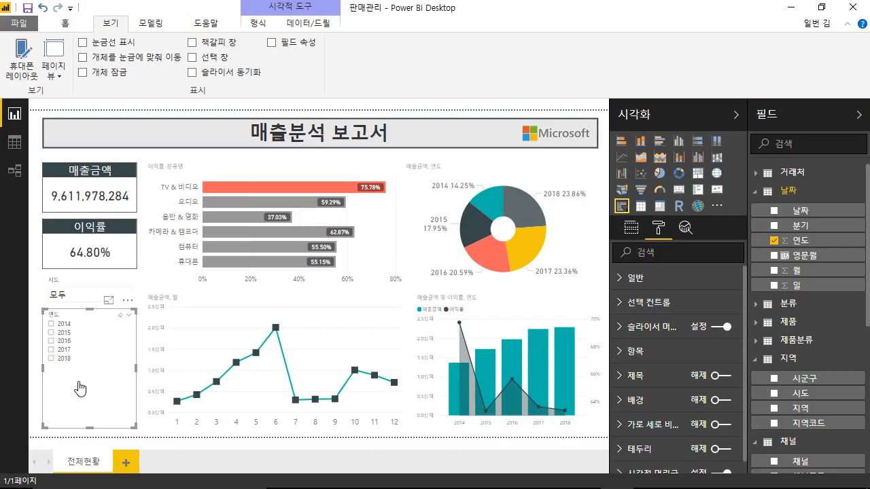
left_click(647, 278)
left_click(651, 407)
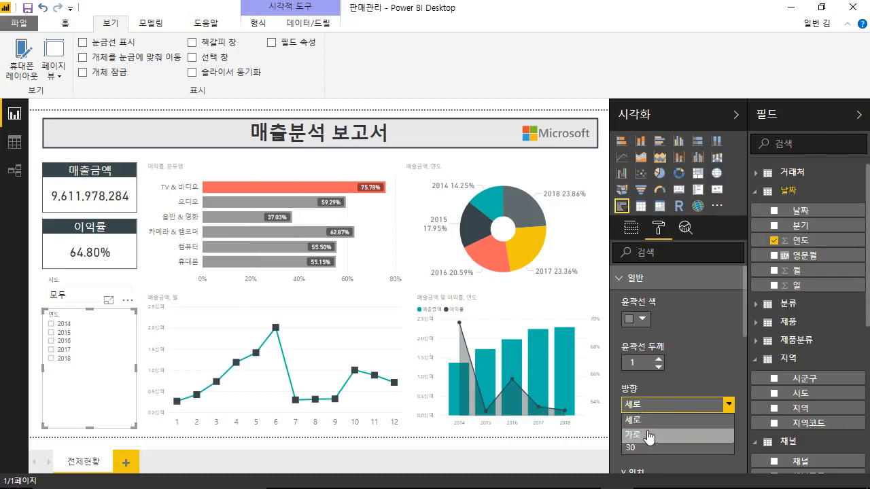
left_click(647, 435)
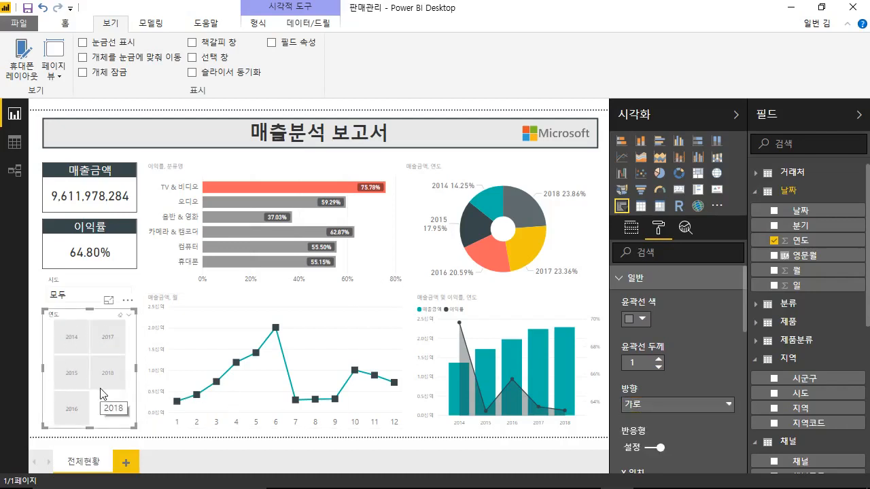
Stretch the 연도 slicer into a single row of year tiles and test filtering with 2018, 2017 and 2016
left_click_drag(135, 426, 223, 348)
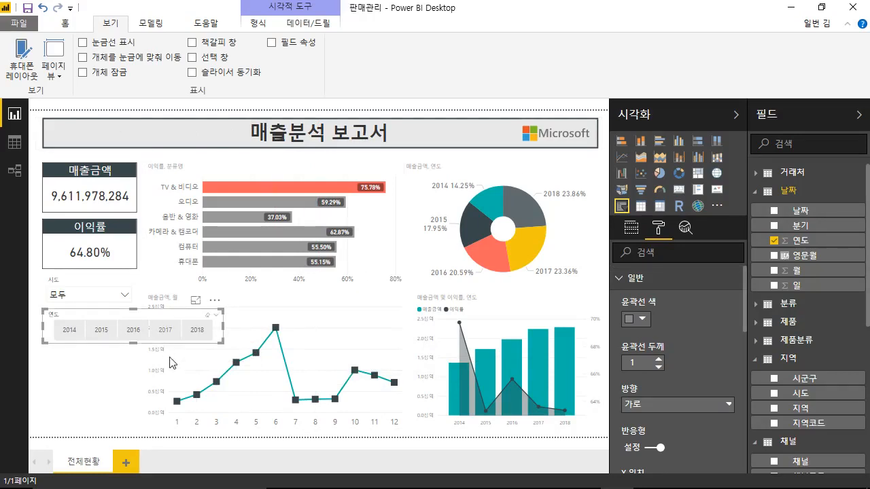
left_click(196, 333)
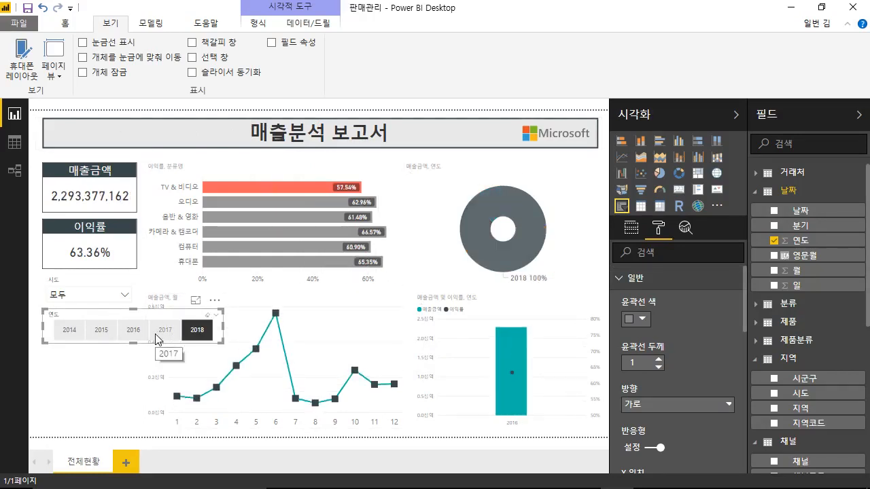
left_click(165, 332)
left_click(133, 333)
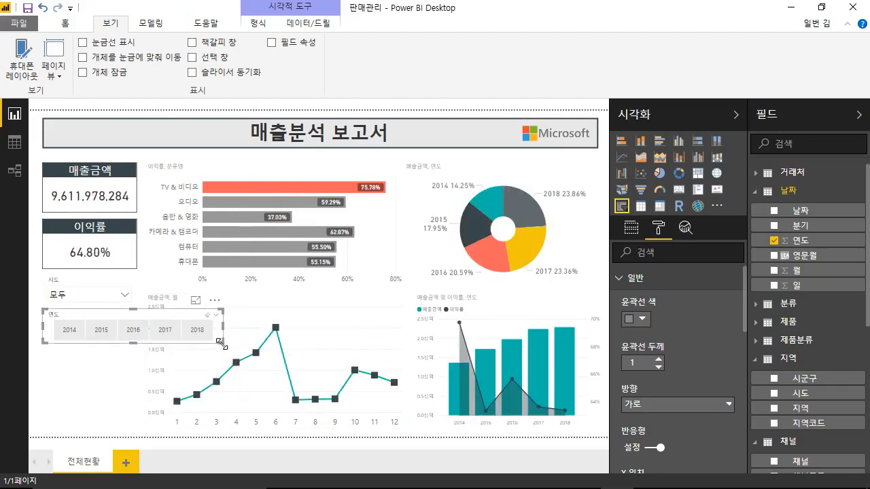
Resize the 연도 slicer to the width of the 시도 slicer with its year tiles in two rows, and deselect it
left_click_drag(221, 343, 133, 375)
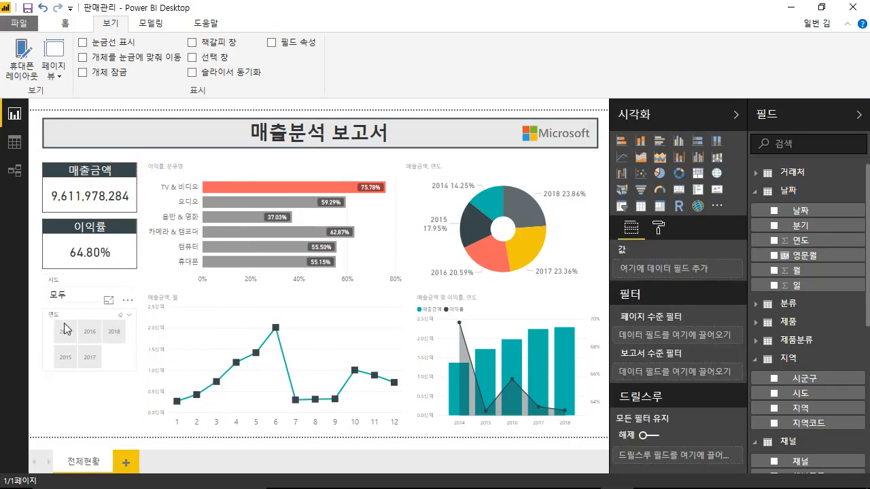
left_click(111, 415)
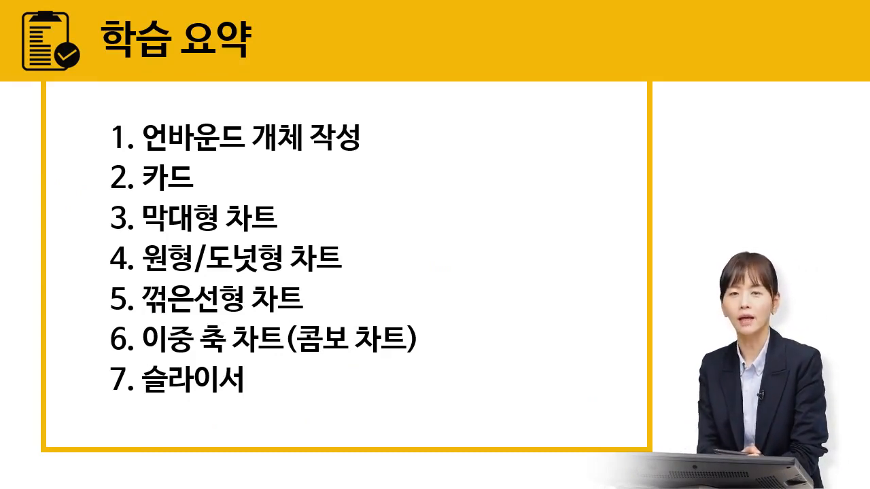
left_click_drag(141, 151, 351, 151)
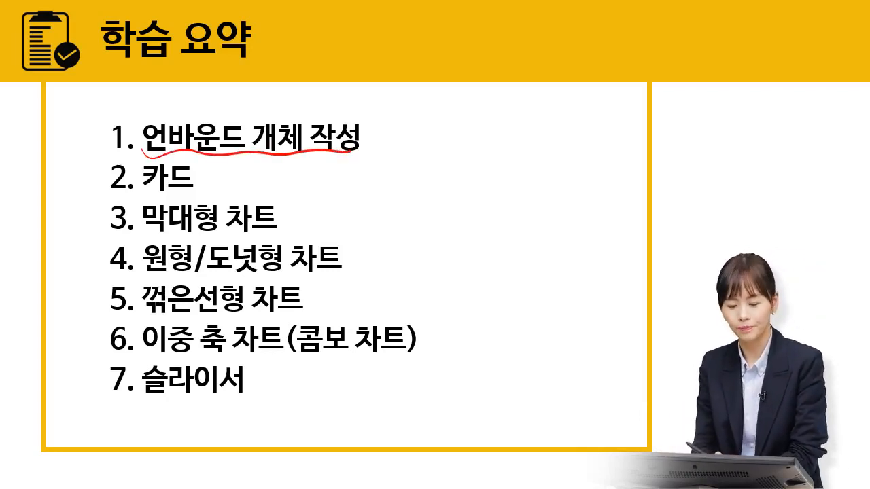
mouse_move(160, 196)
left_mouse_down()
mouse_move(182, 158)
mouse_move(191, 187)
left_mouse_up()
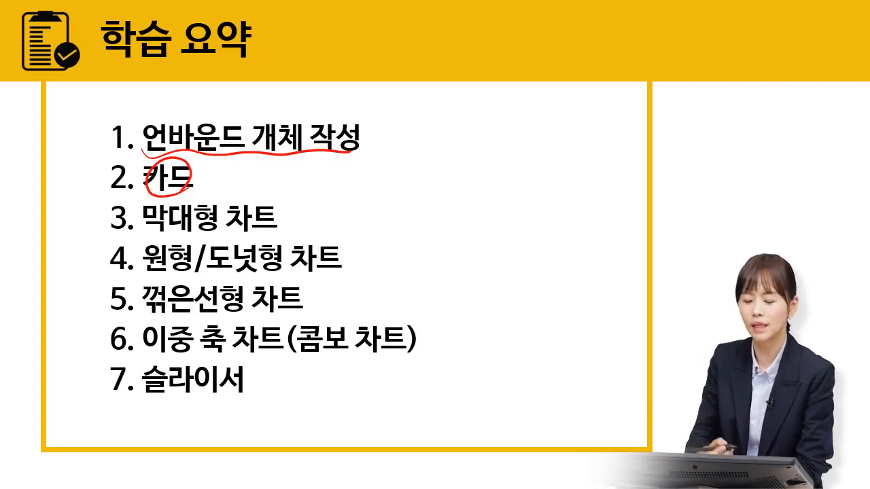